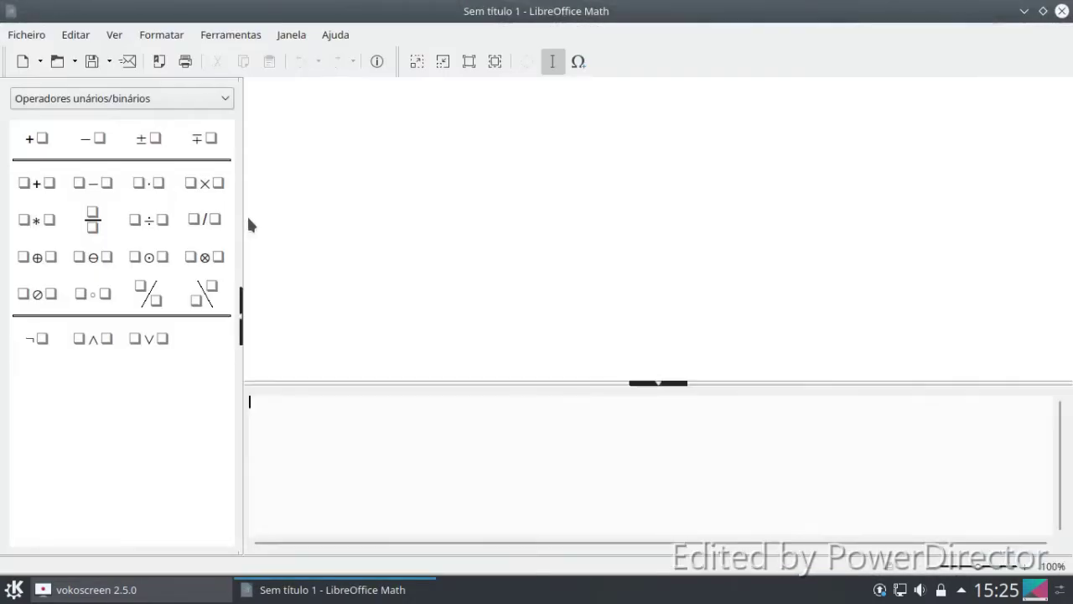
# Step: Close the empty LibreOffice Math formula window and open the Discover application centre
pyautogui.click(1062, 11)
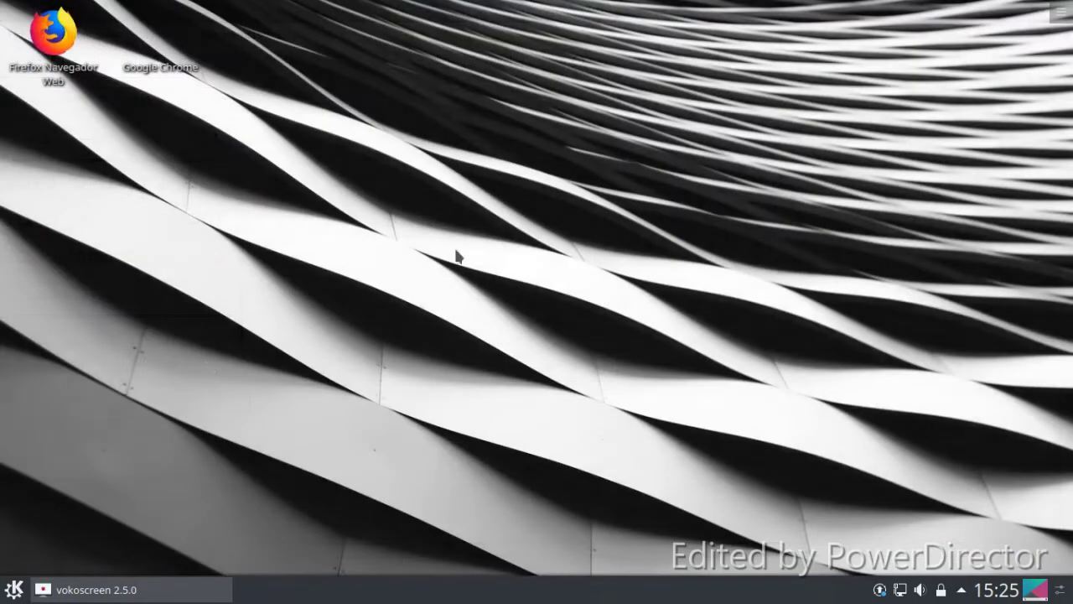
pyautogui.click(13, 587)
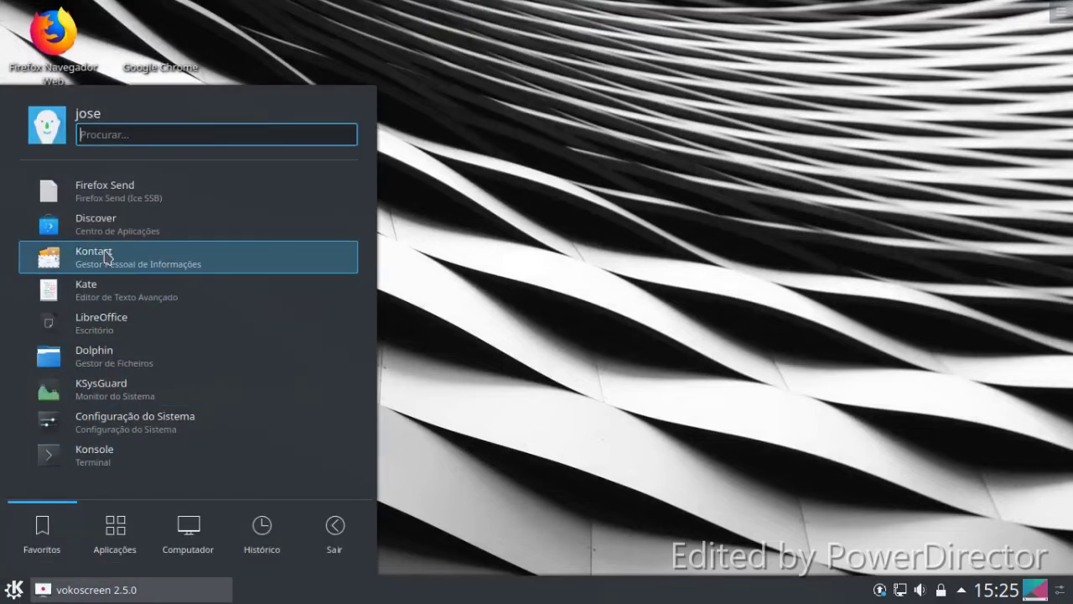
pyautogui.click(184, 241)
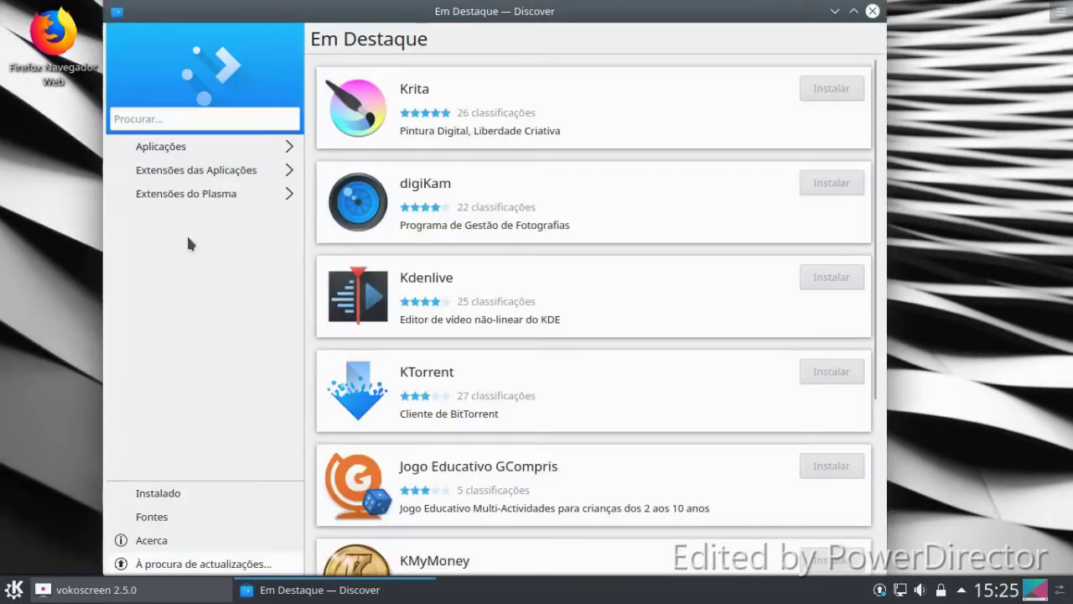
# Step: Browse Discover's featured applications and the Ecrãs Iniciais category of the application extensions, and close Discover
pyautogui.scroll(-2, 585, 302)
pyautogui.scroll(-3, 578, 298)
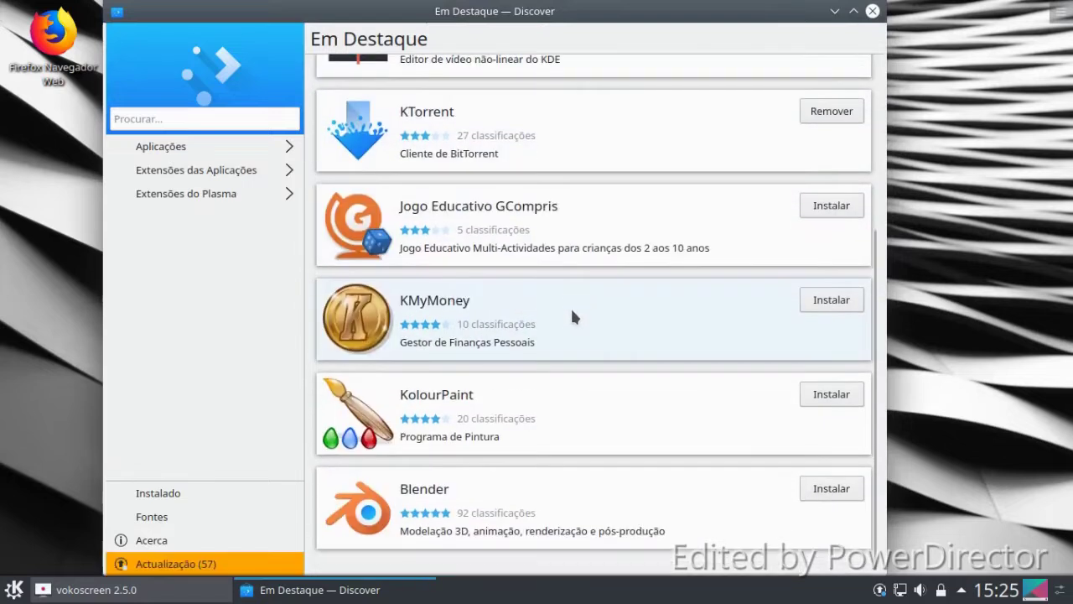
pyautogui.scroll(3, 561, 411)
pyautogui.scroll(2, 560, 432)
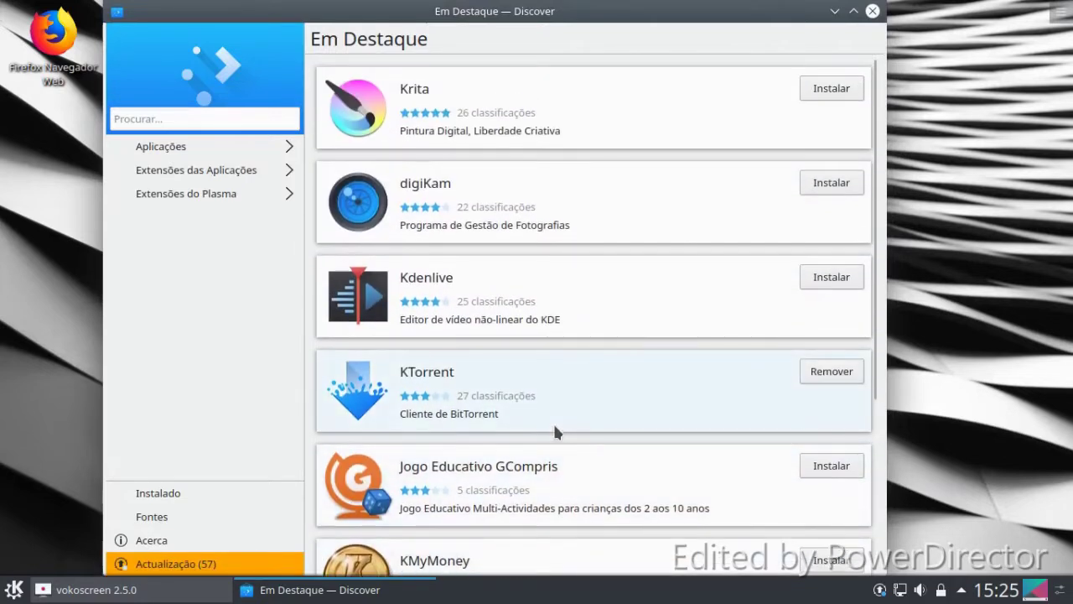
pyautogui.click(241, 171)
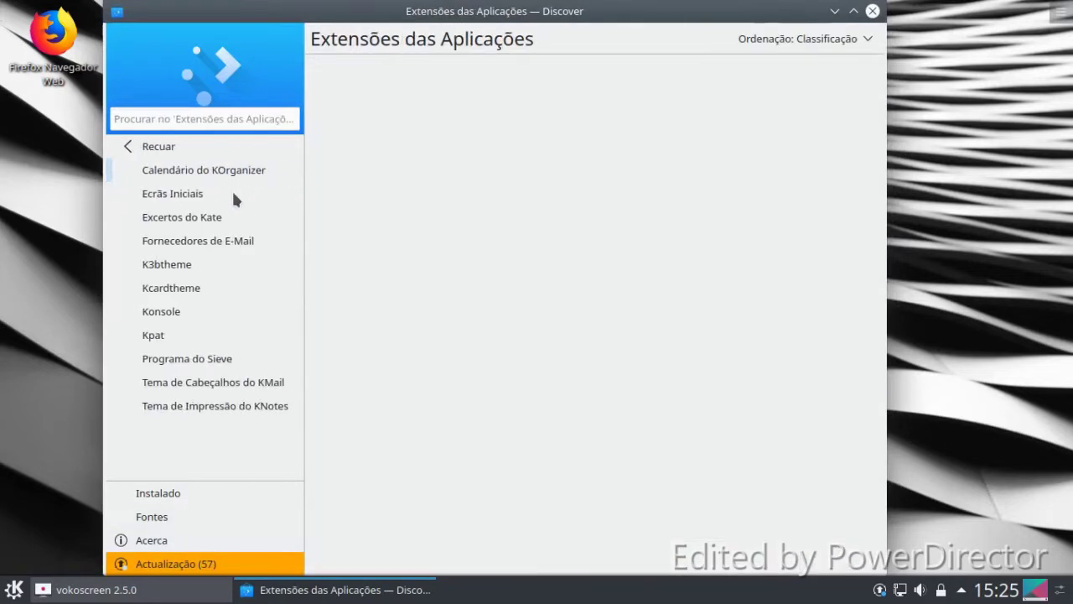
pyautogui.click(231, 191)
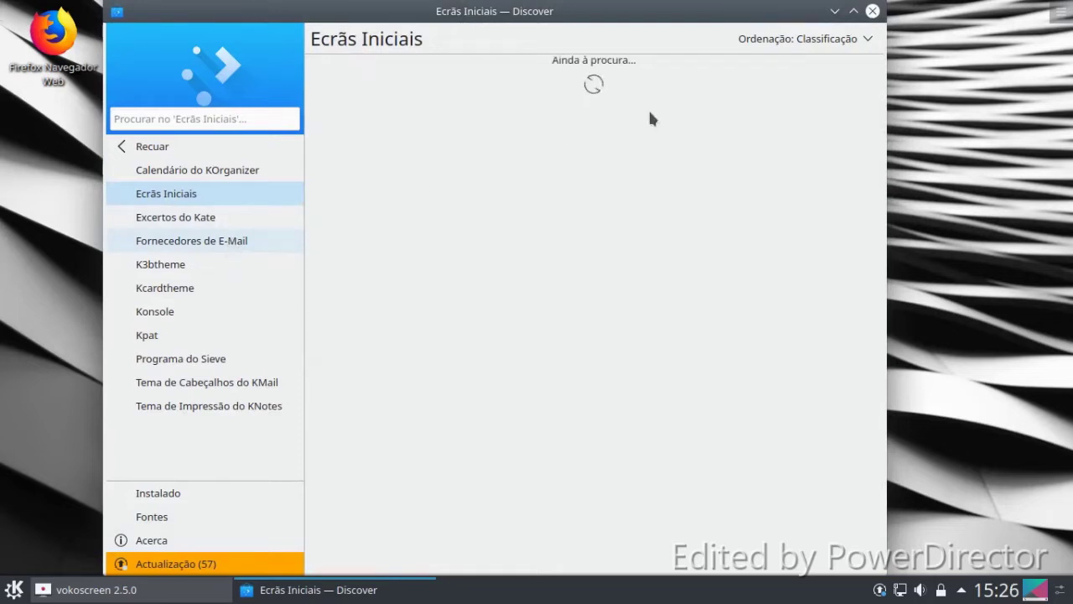
pyautogui.click(873, 11)
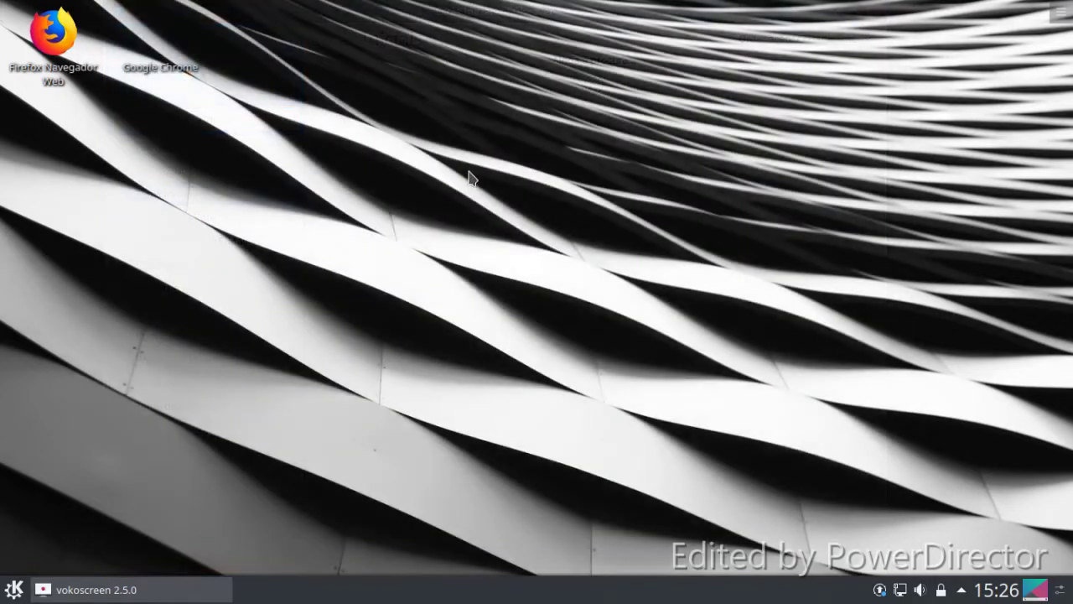
# Step: Change the desktop wallpaper to the Folha Caída image and close the desktop folder settings
pyautogui.rightClick(470, 178)
pyautogui.click(522, 471)
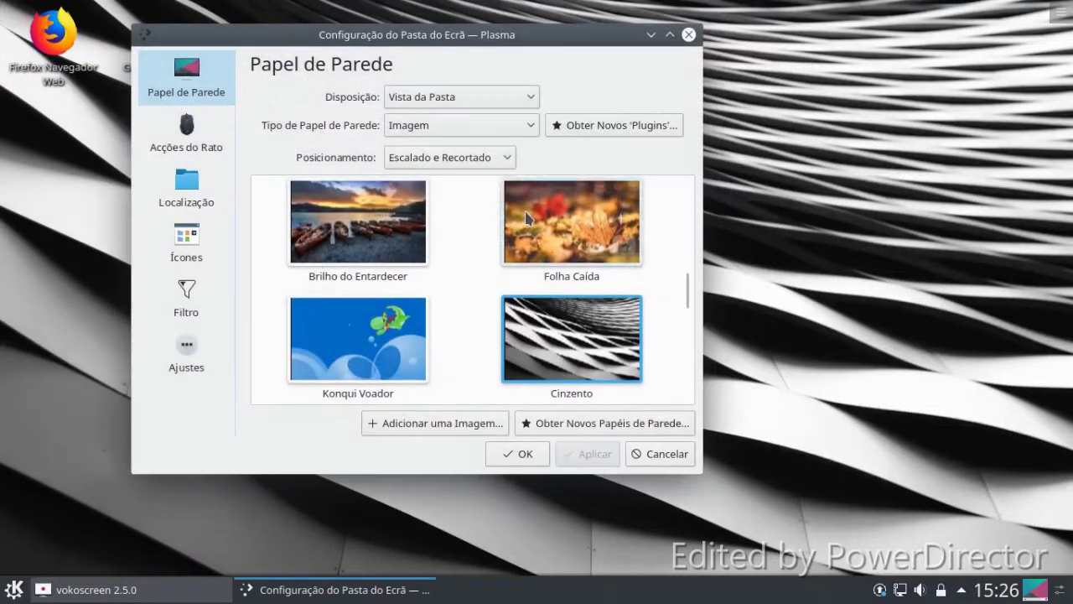
pyautogui.click(537, 227)
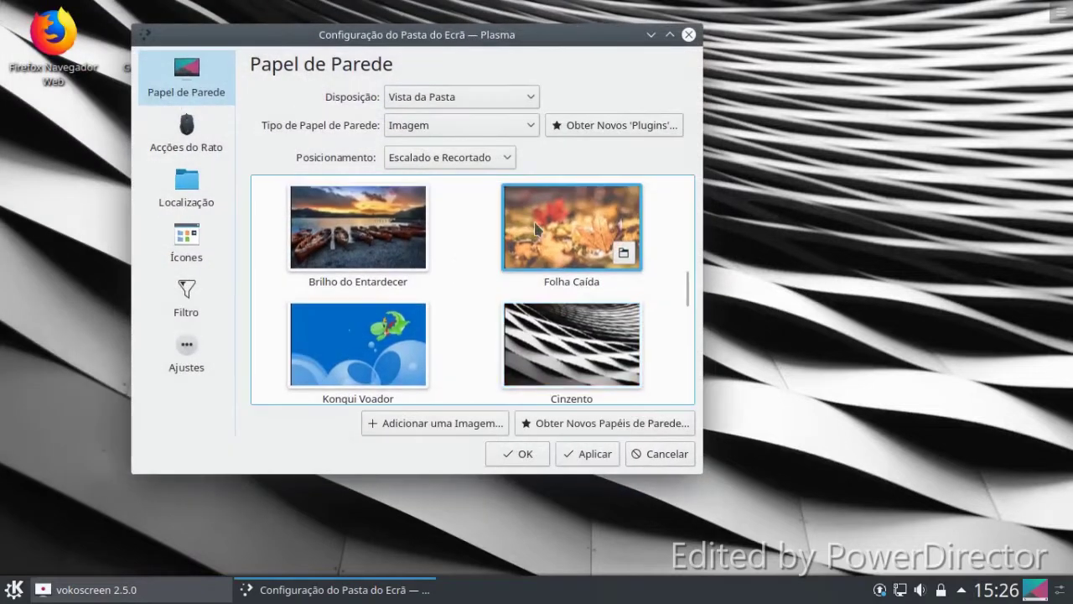
pyautogui.click(576, 452)
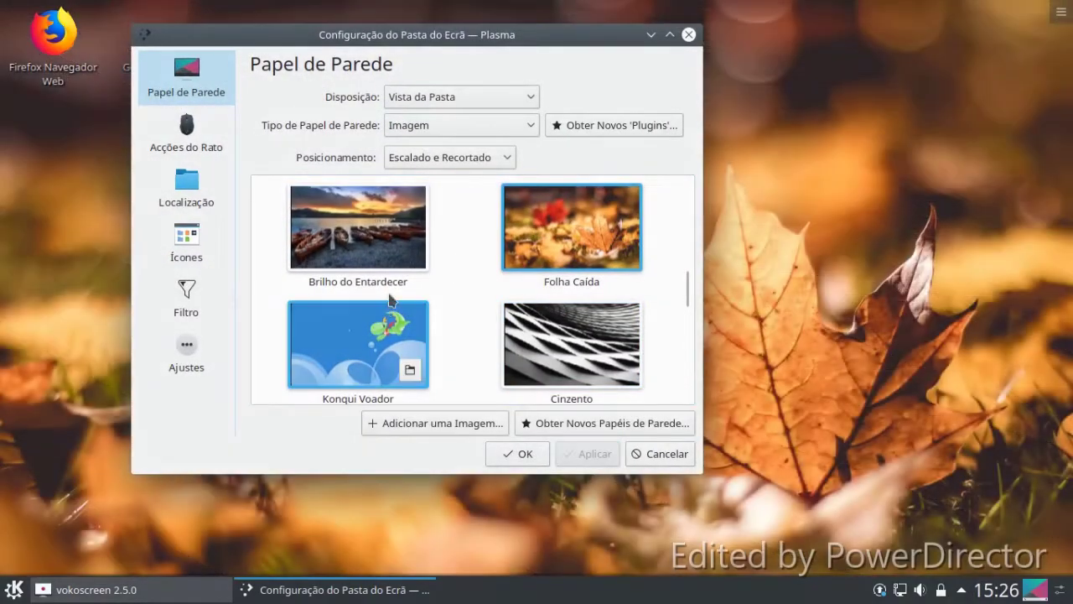
pyautogui.click(503, 453)
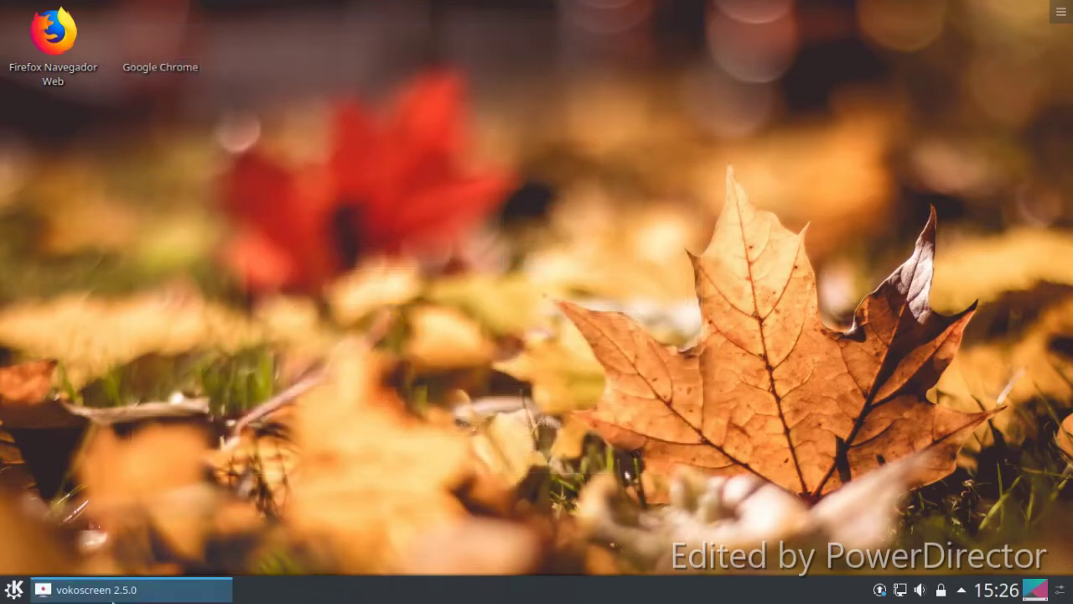
pyautogui.click(112, 597)
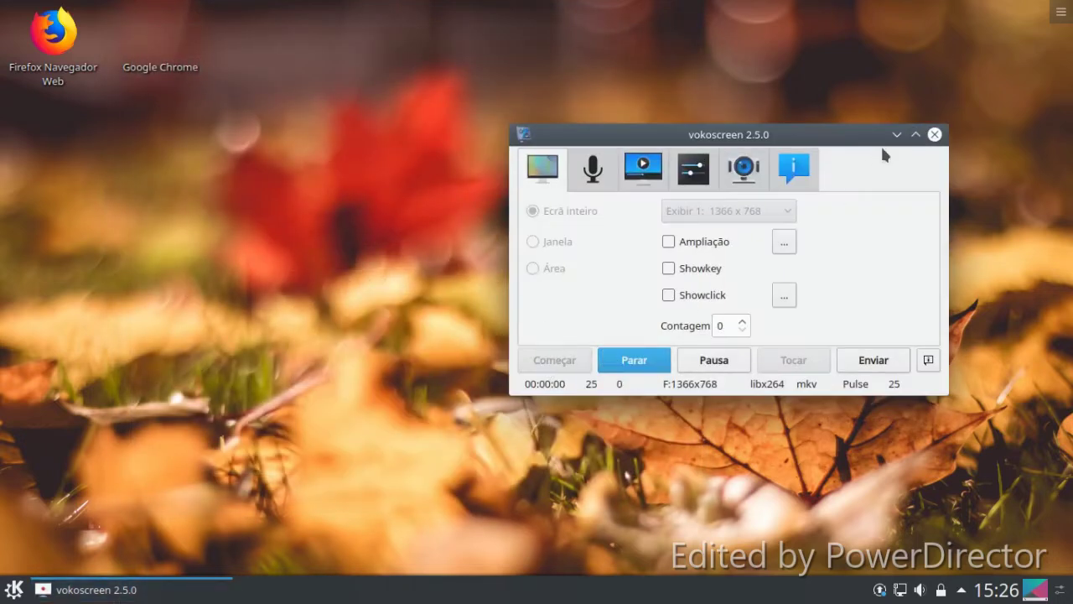
pyautogui.click(897, 134)
# Step: Open Configuração do Sistema in a smaller, unmaximized window and go to the Tema do Plasma settings of the desktop theme
pyautogui.click(13, 591)
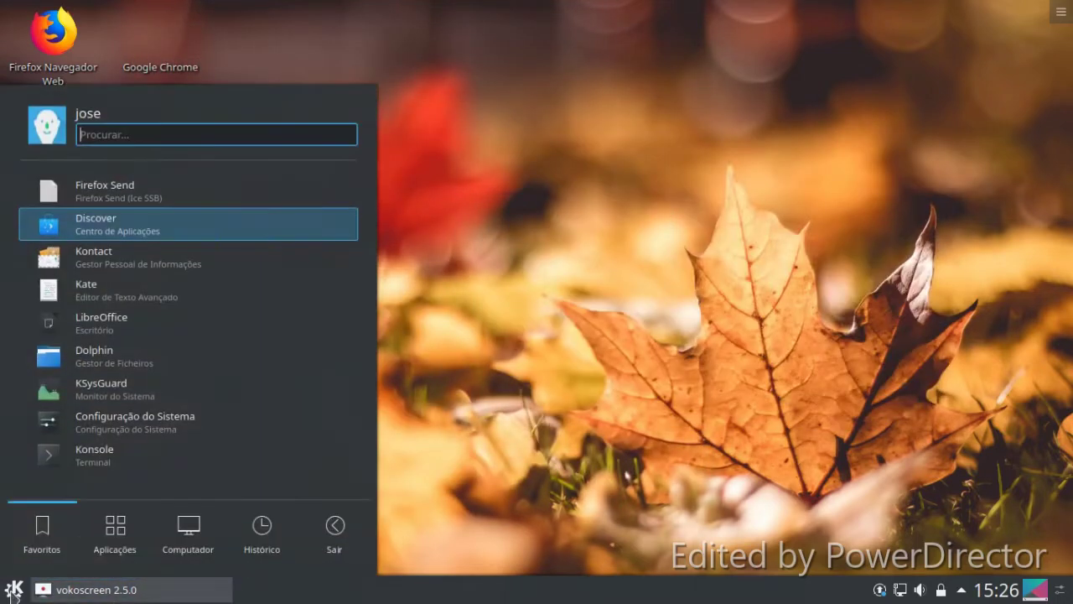
pyautogui.click(105, 426)
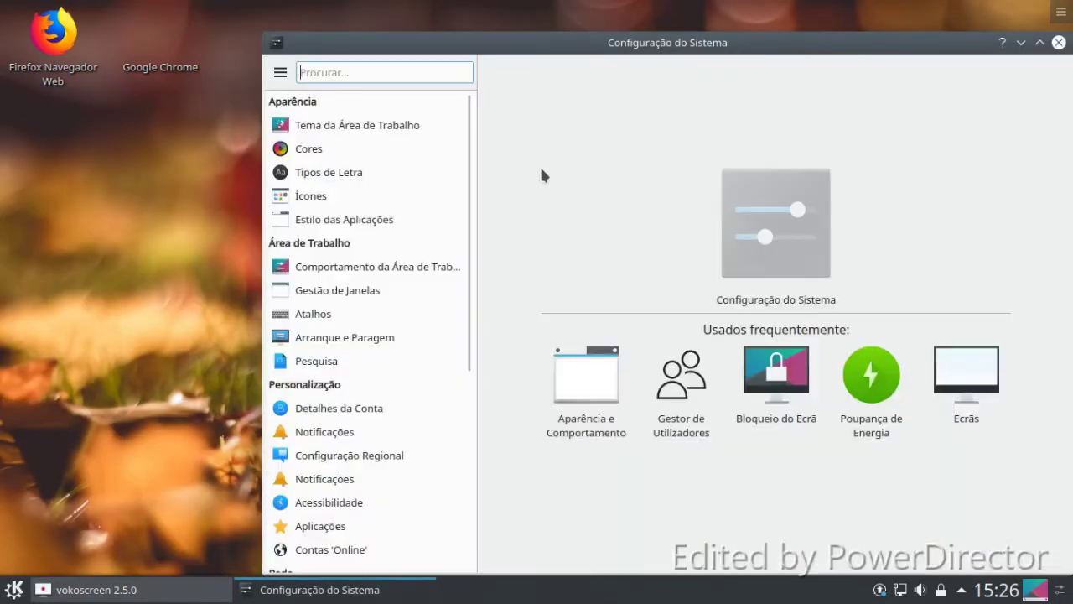
pyautogui.doubleClick(719, 39)
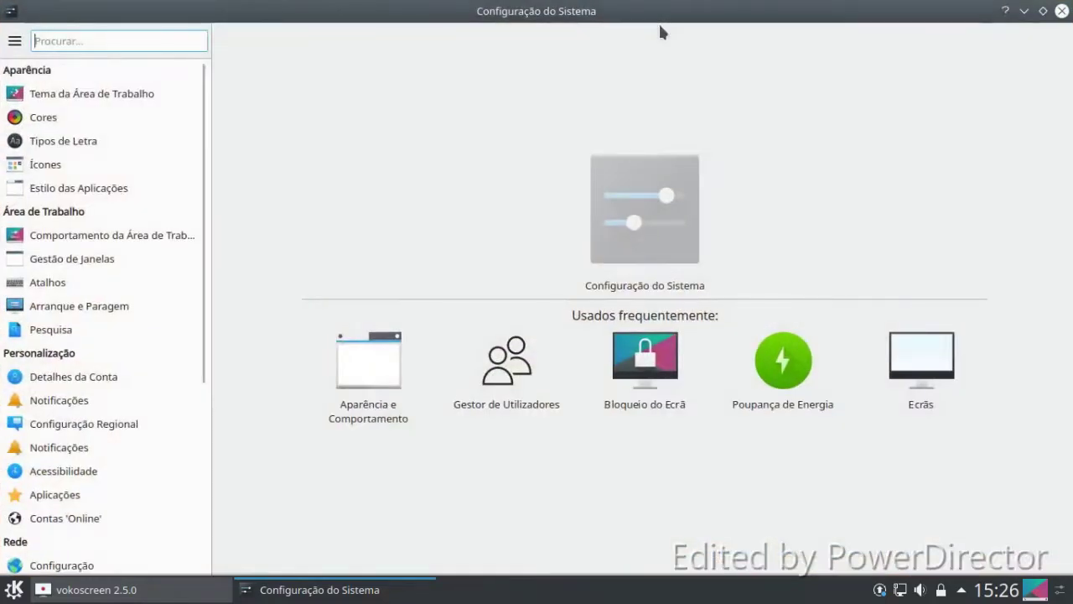
pyautogui.moveTo(1038, 22); pyautogui.dragTo(699, 43)
pyautogui.click(184, 110)
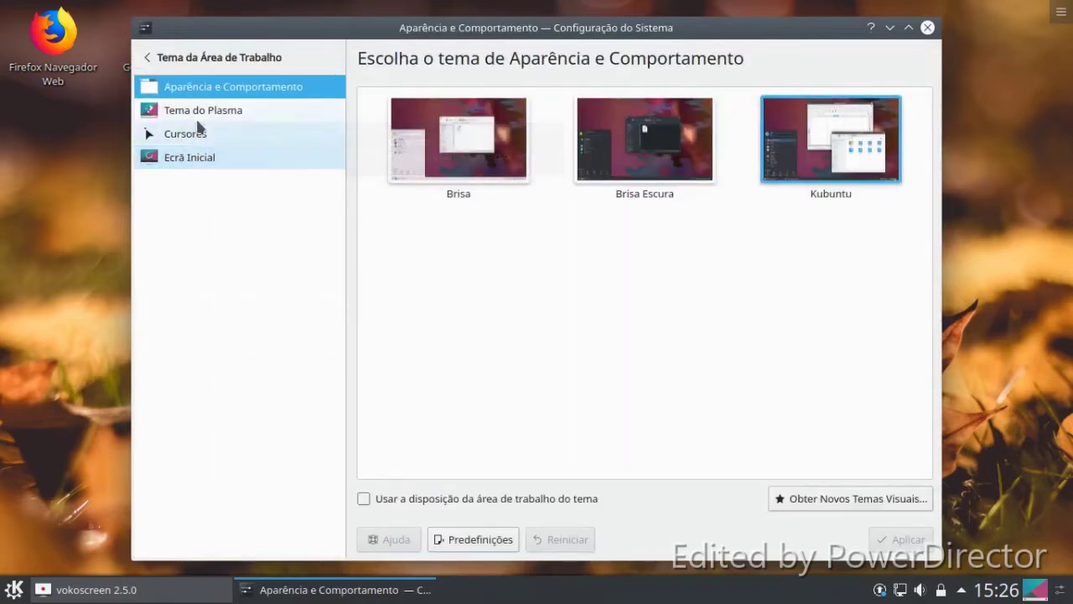
pyautogui.click(199, 116)
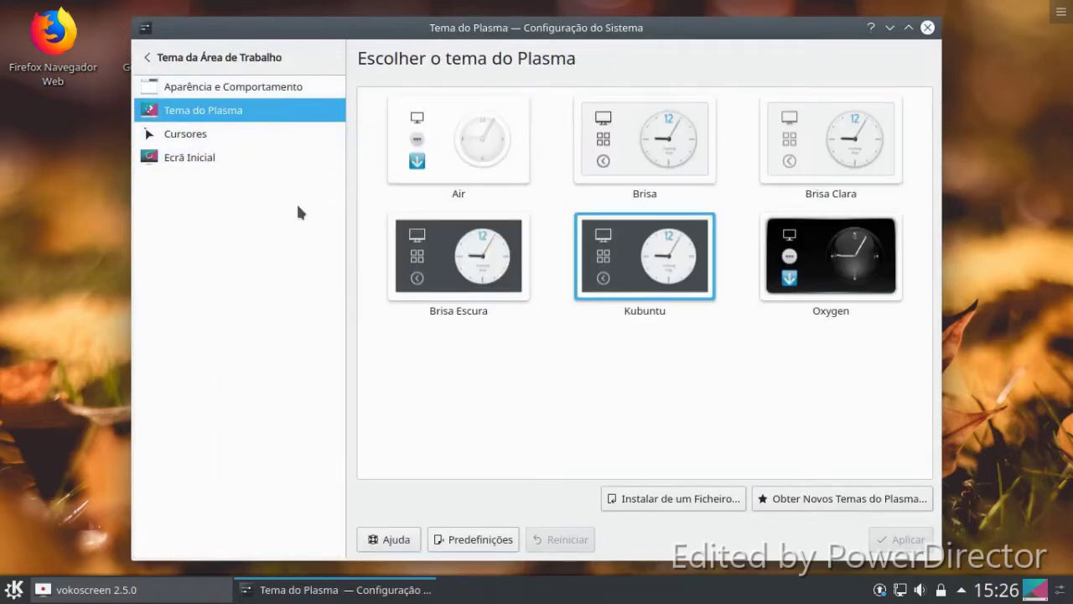
# Step: Apply the Brisa Escura Plasma theme and check its look in the application launcher
pyautogui.click(480, 267)
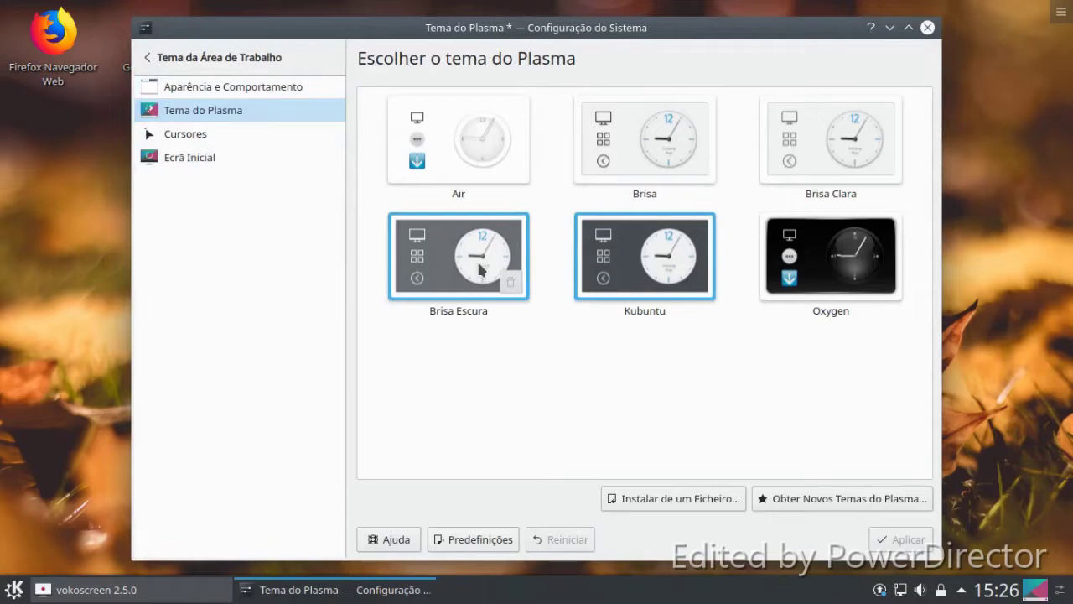
pyautogui.click(906, 539)
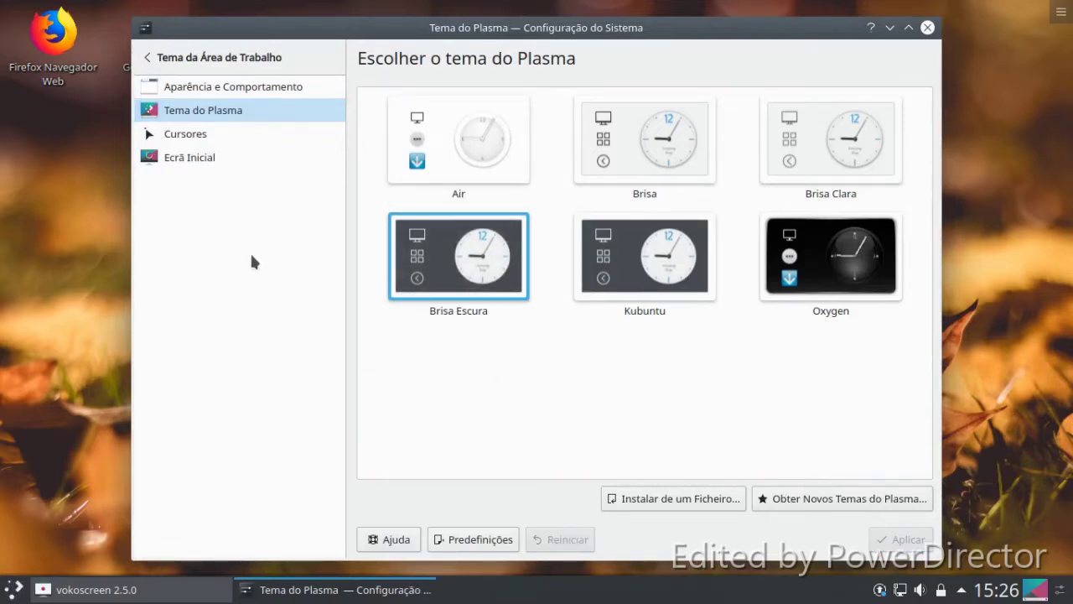
pyautogui.click(15, 590)
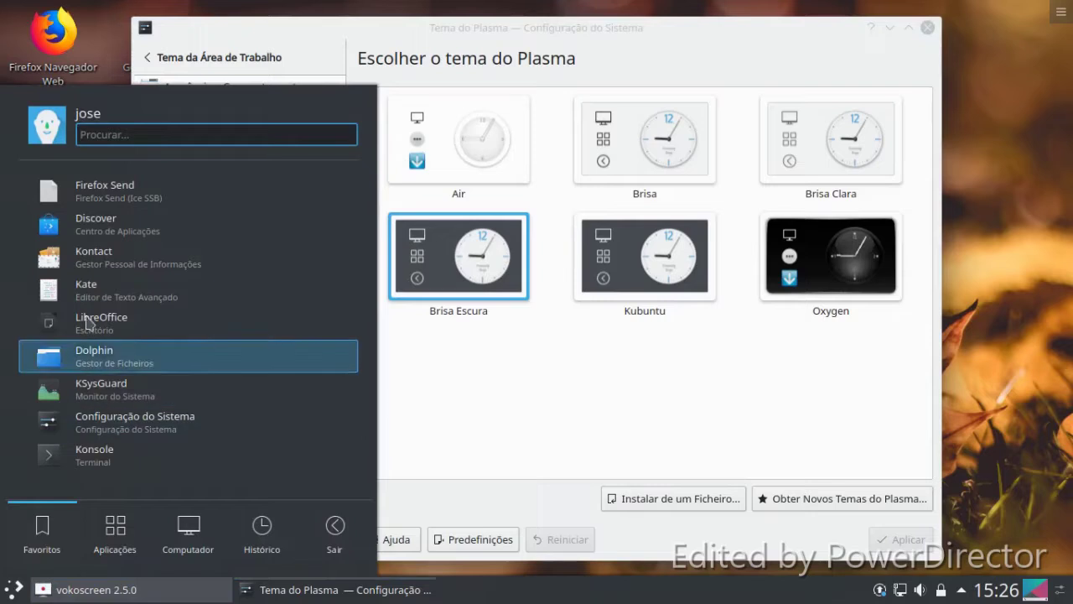
pyautogui.click(579, 449)
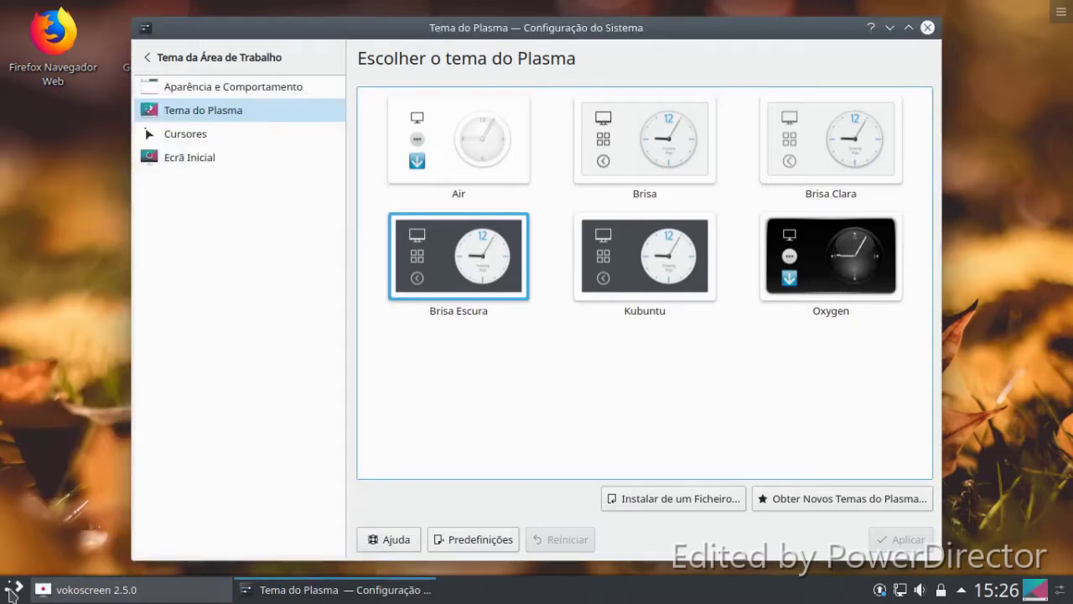
# Step: Replace the application launcher with the Menu da Aplicação alternative and view the new cascading menu
pyautogui.rightClick(10, 590)
pyautogui.click(26, 546)
pyautogui.click(44, 457)
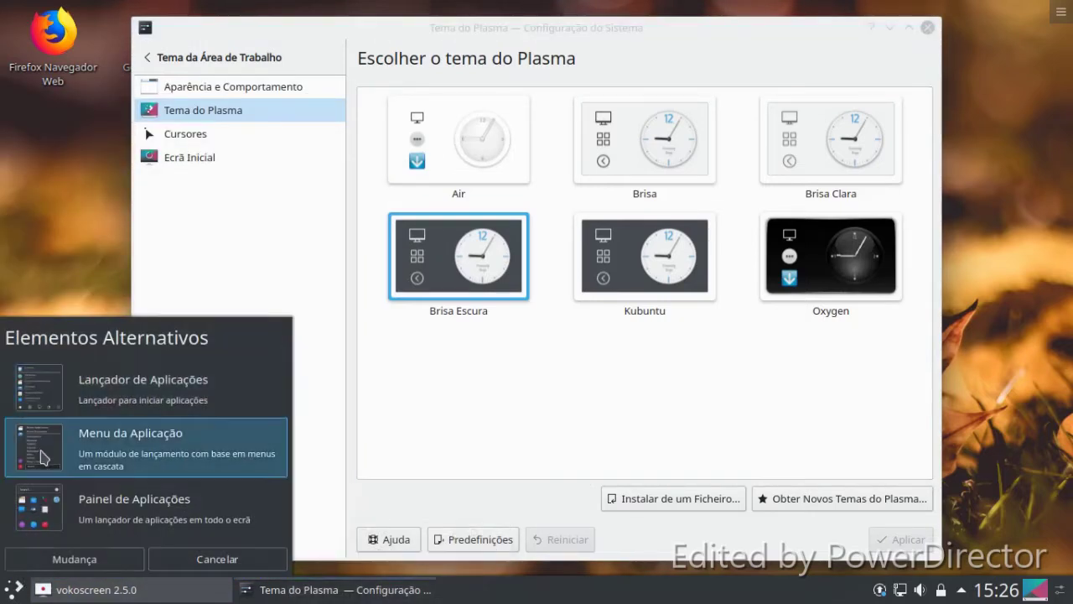
pyautogui.click(67, 559)
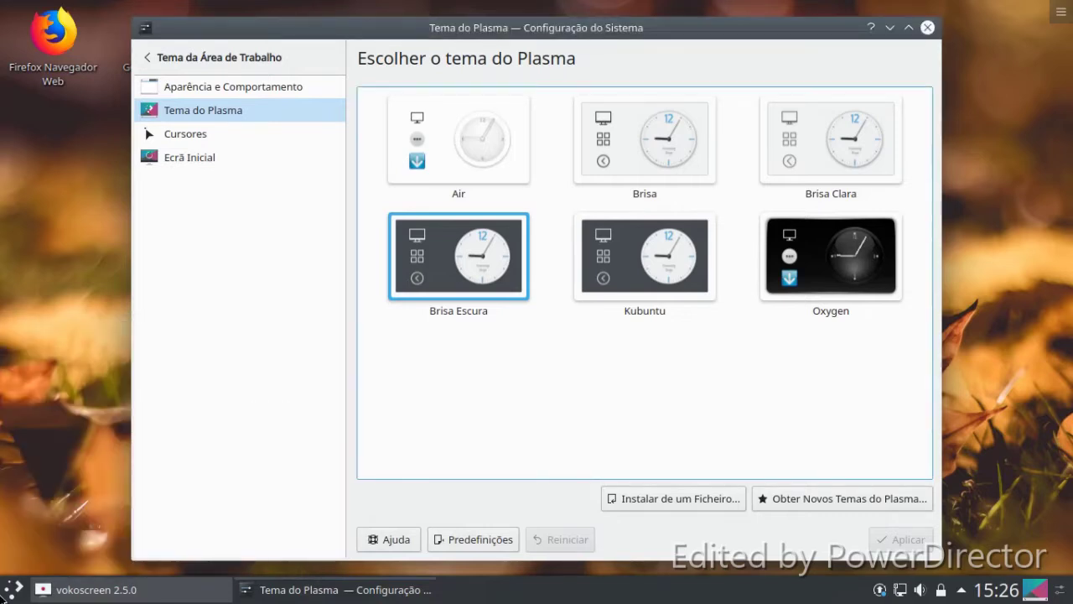
pyautogui.click(13, 589)
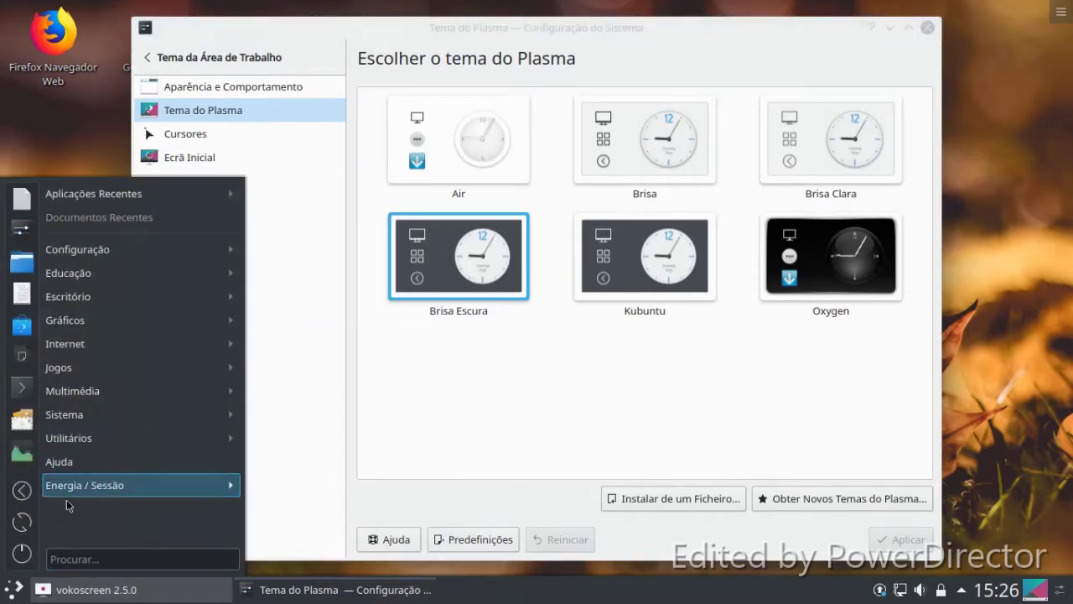
pyautogui.click(469, 358)
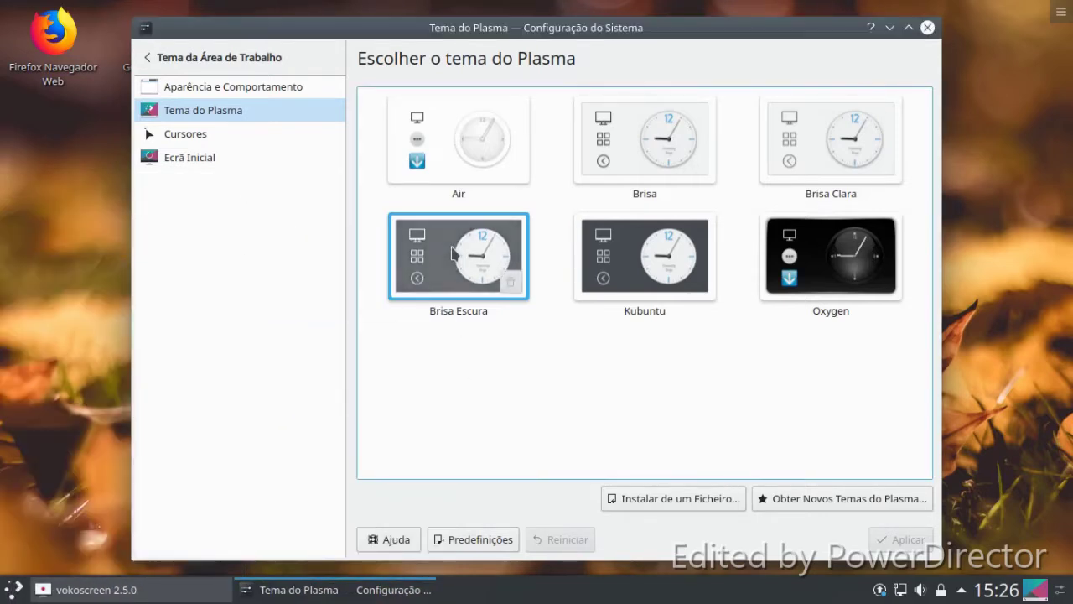
# Step: Apply the Oxygen Plasma theme to the desktop
pyautogui.click(810, 289)
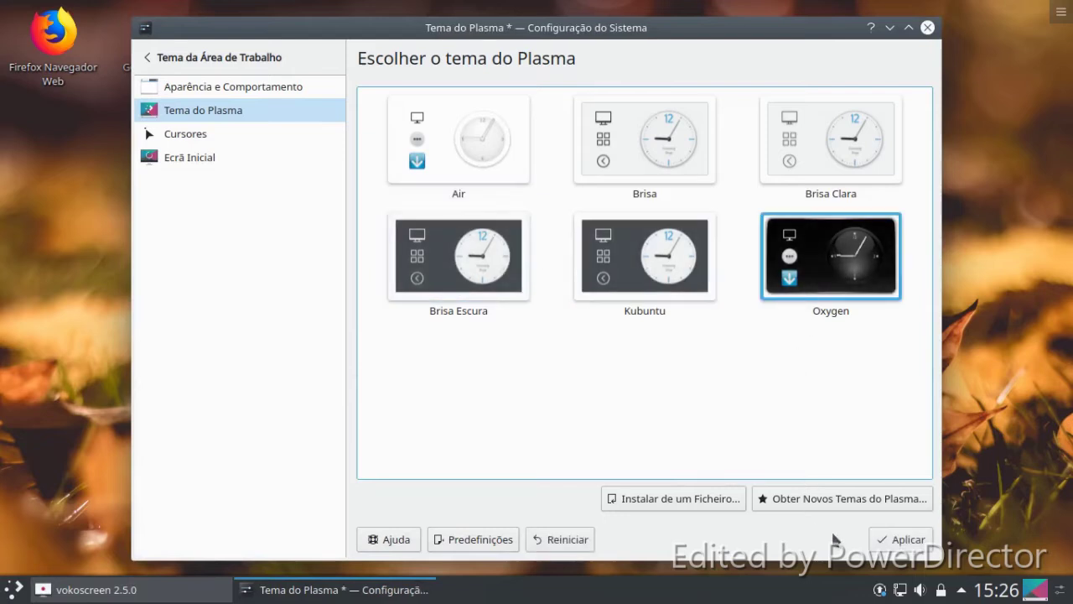
pyautogui.click(904, 540)
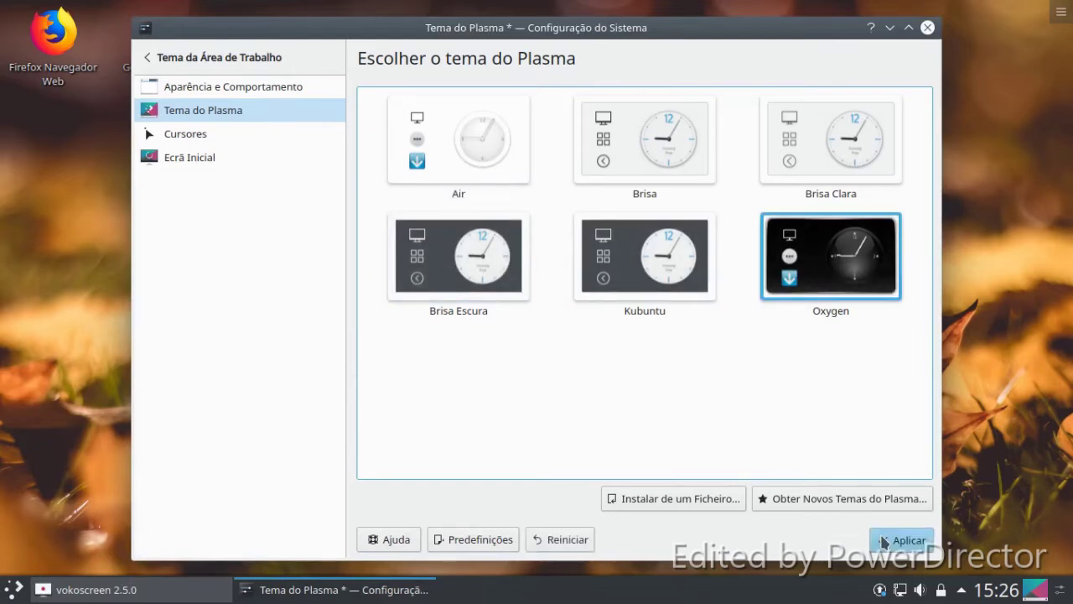
# Step: Find McMojave Plasma in the online Plasma theme catalogue, install its McMojave-light variant and close the catalogue
pyautogui.click(808, 501)
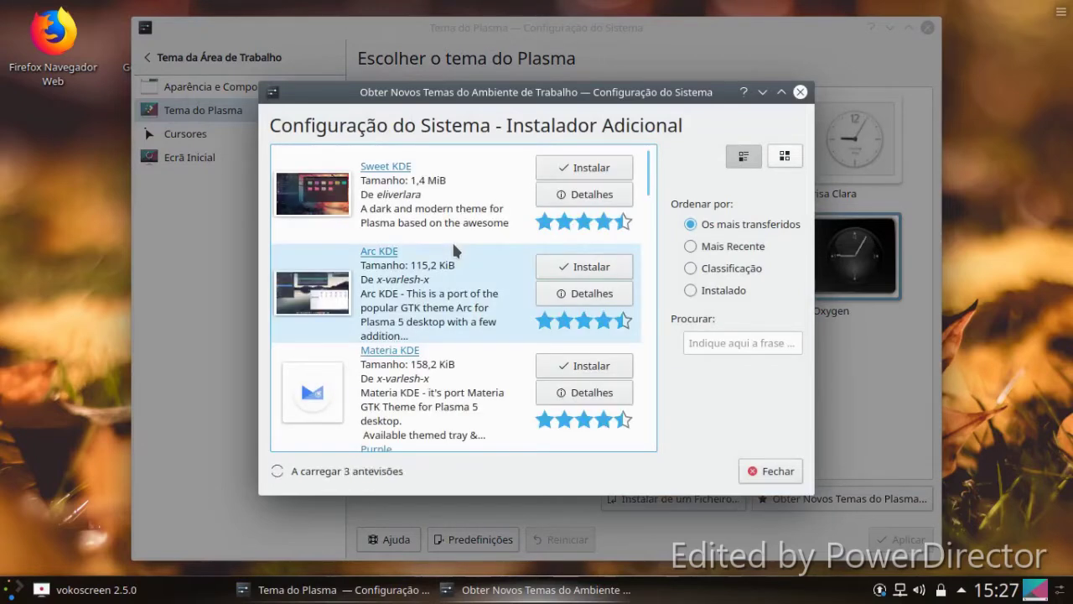
pyautogui.scroll(-5, 432, 277)
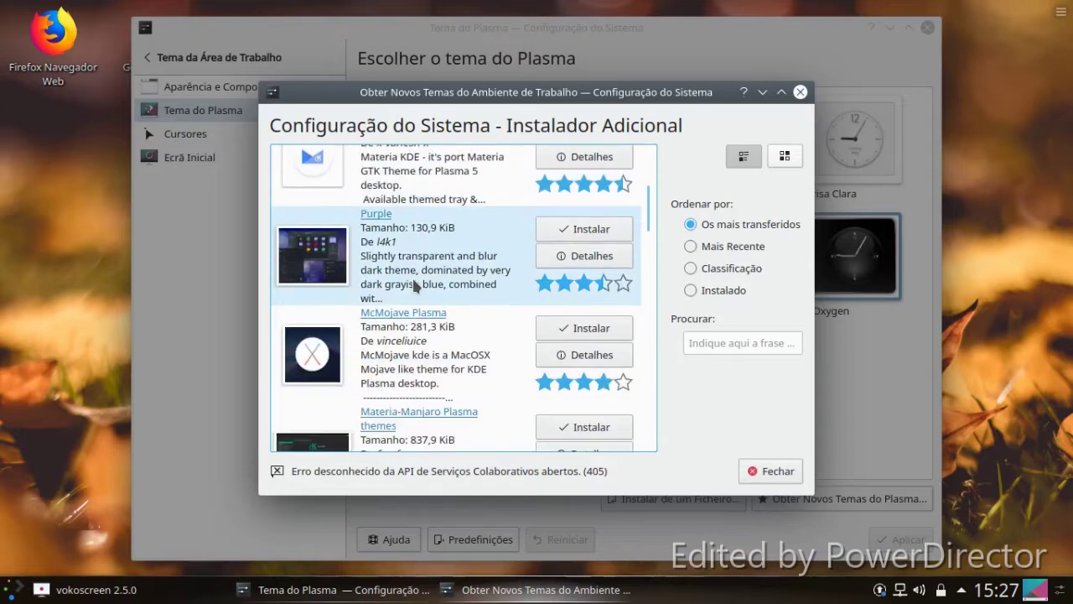
pyautogui.scroll(-1, 525, 253)
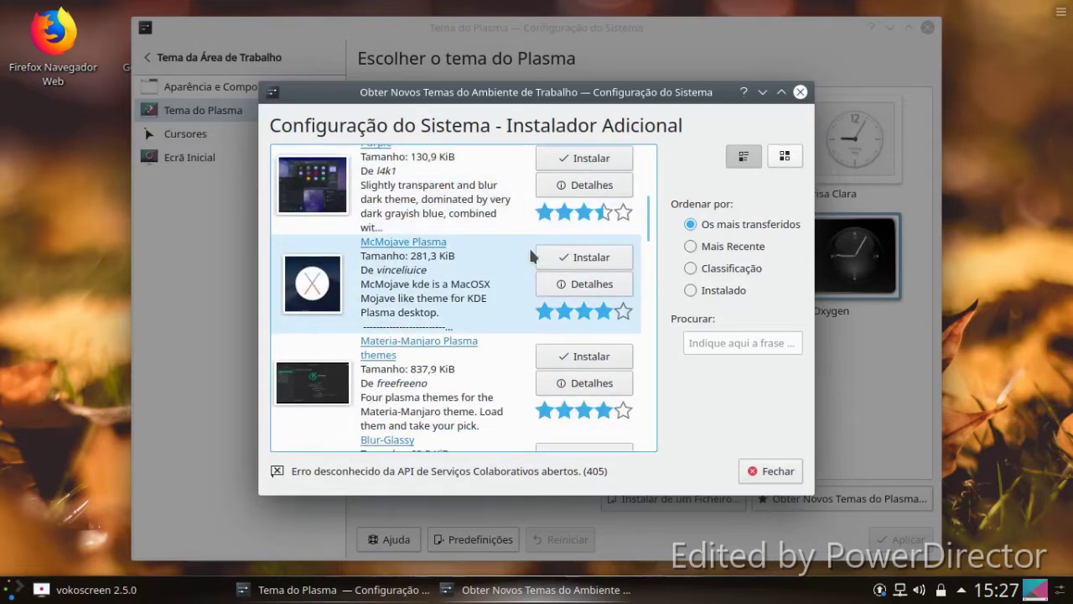
pyautogui.click(558, 257)
pyautogui.click(578, 278)
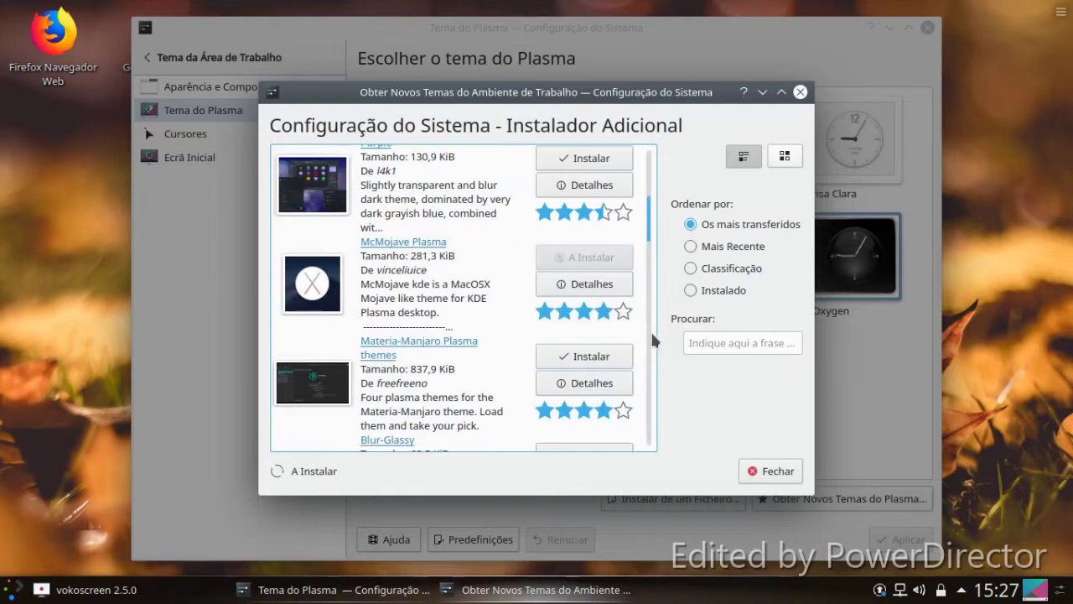
pyautogui.click(767, 470)
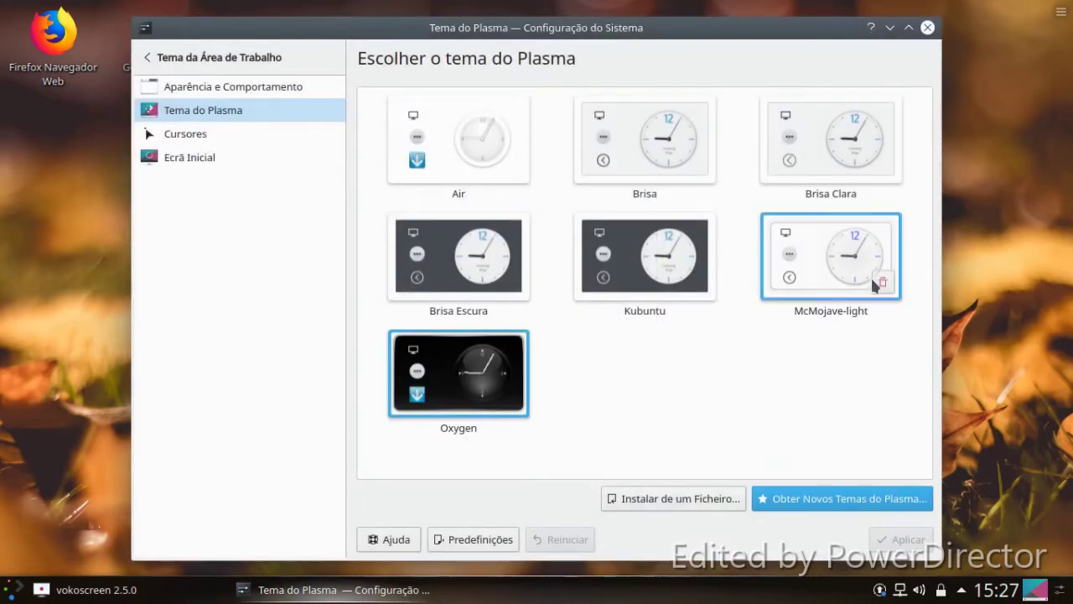
# Step: Apply the McMojave-light Plasma theme and open the application menu to check its look
pyautogui.click(876, 278)
pyautogui.click(891, 539)
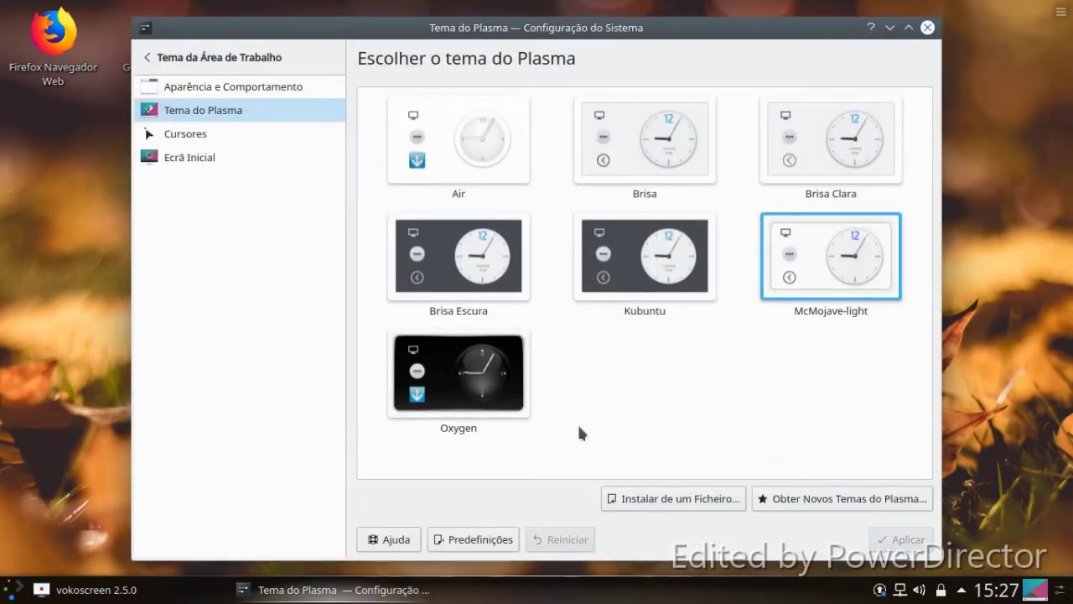
pyautogui.click(15, 589)
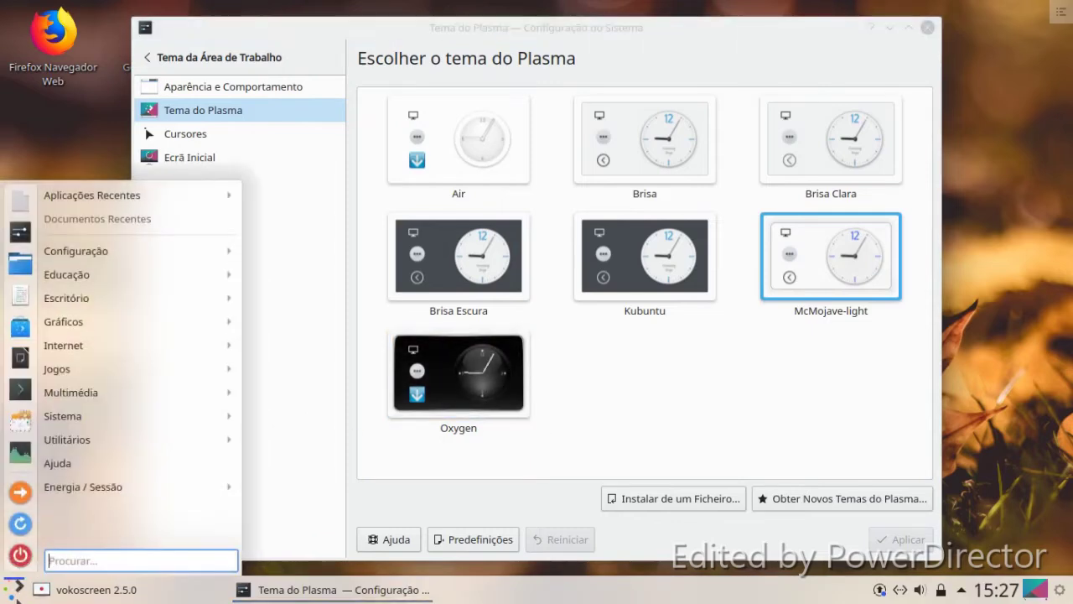
# Step: Open the splash screen settings, install Breeze Blur Blue V.2 from the online catalogue and close the catalogue
pyautogui.moveTo(64, 417)
pyautogui.click(367, 57)
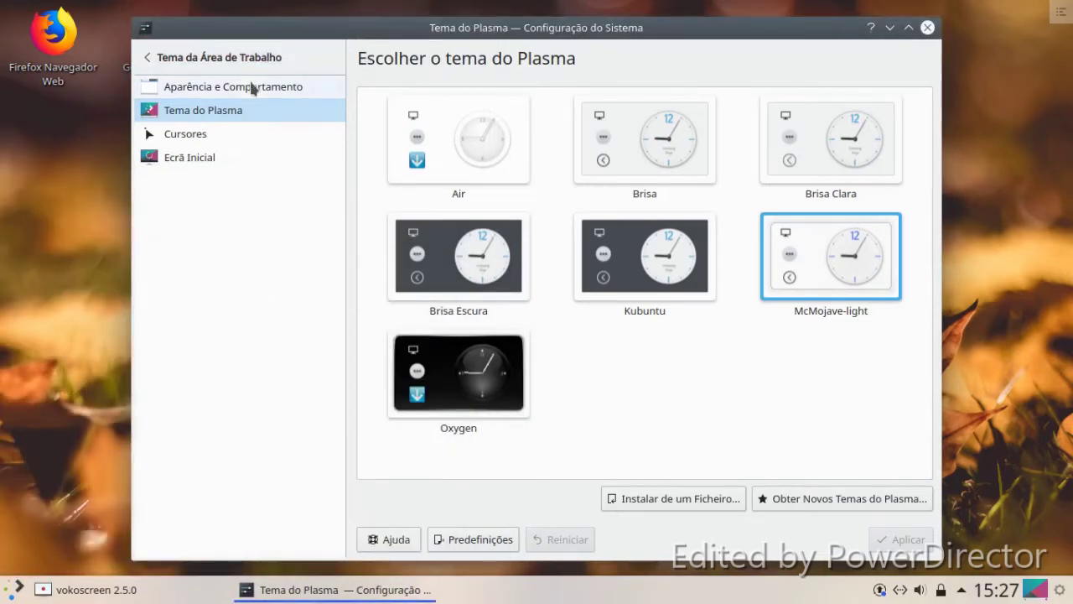
pyautogui.click(177, 161)
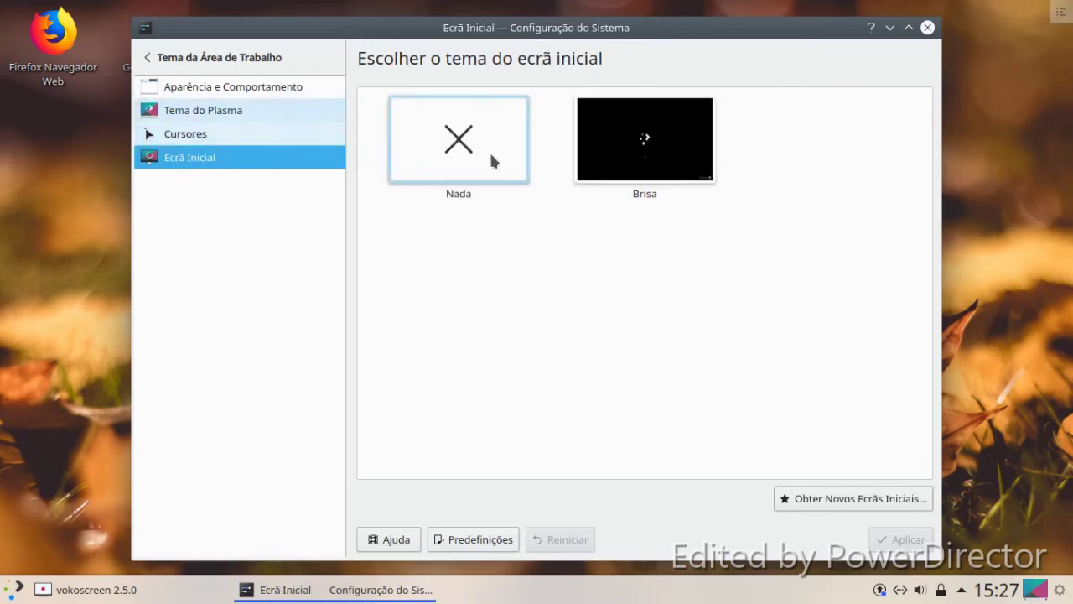
pyautogui.click(851, 494)
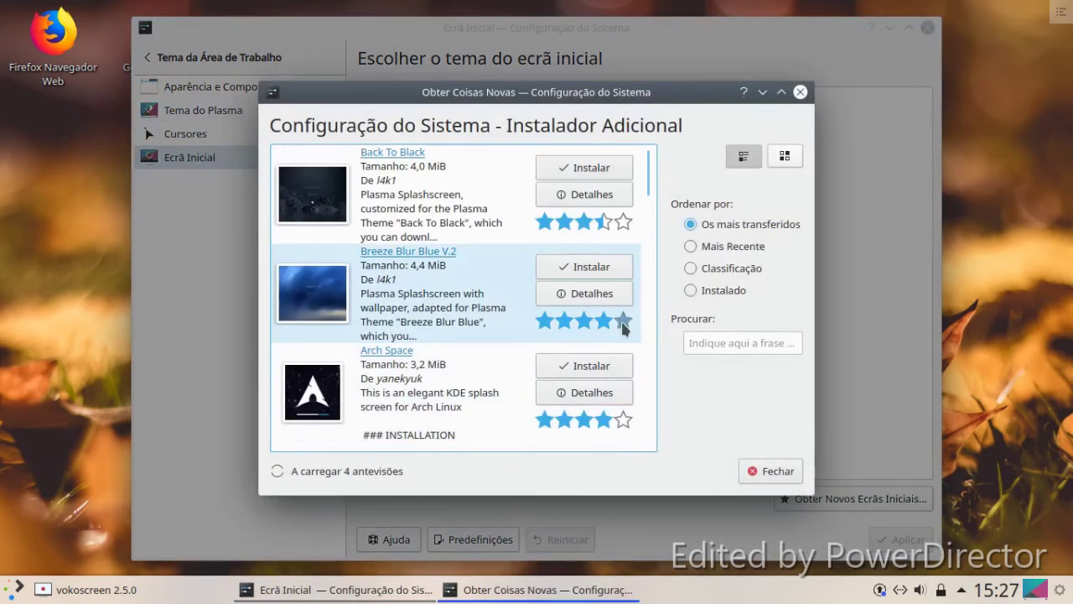
pyautogui.scroll(-2, 601, 312)
pyautogui.scroll(1, 567, 275)
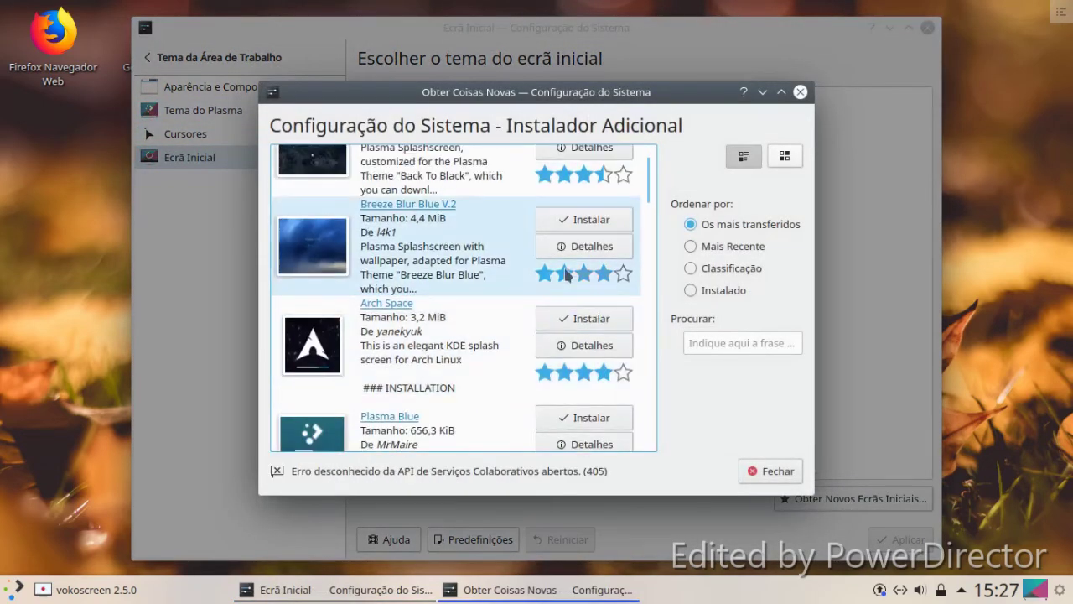
pyautogui.click(547, 221)
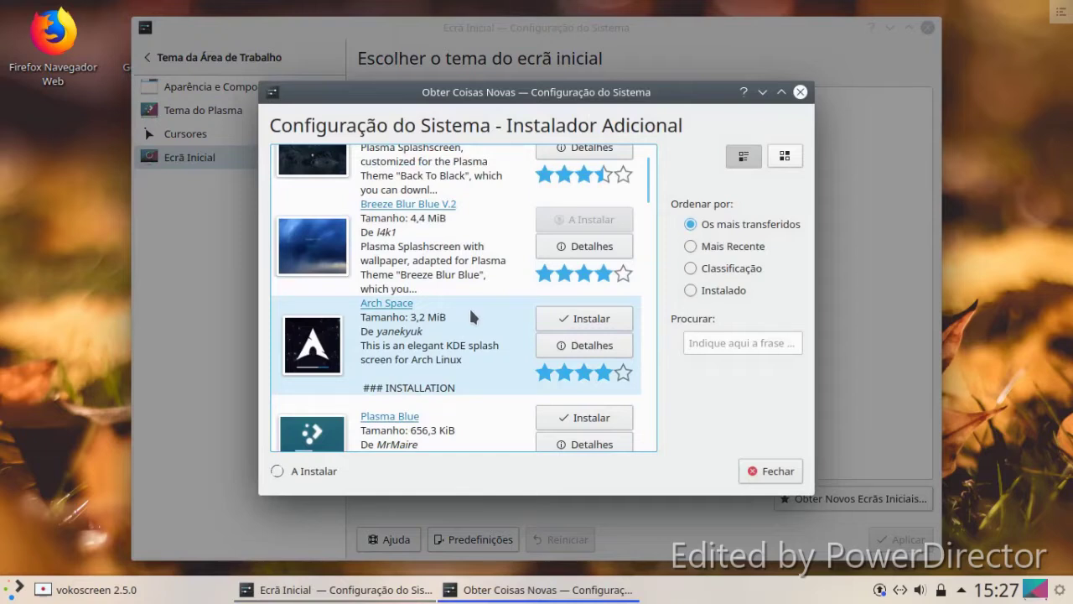
pyautogui.click(775, 472)
# Step: Apply the Breeze-Blur-Blue-V.2 splash screen and view the Aparência e Comportamento themes
pyautogui.click(645, 138)
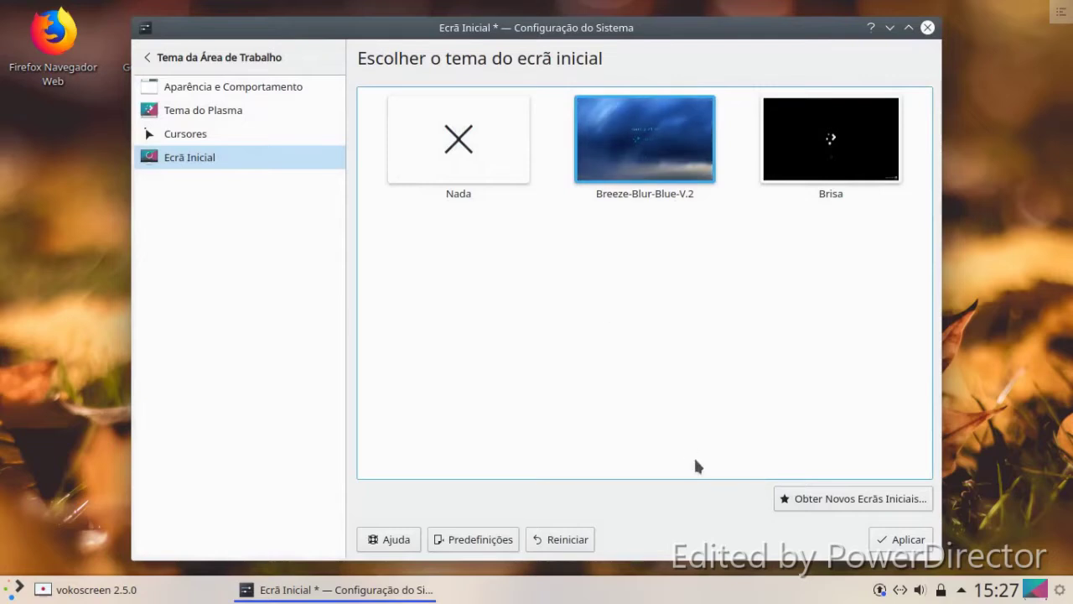
pyautogui.click(879, 539)
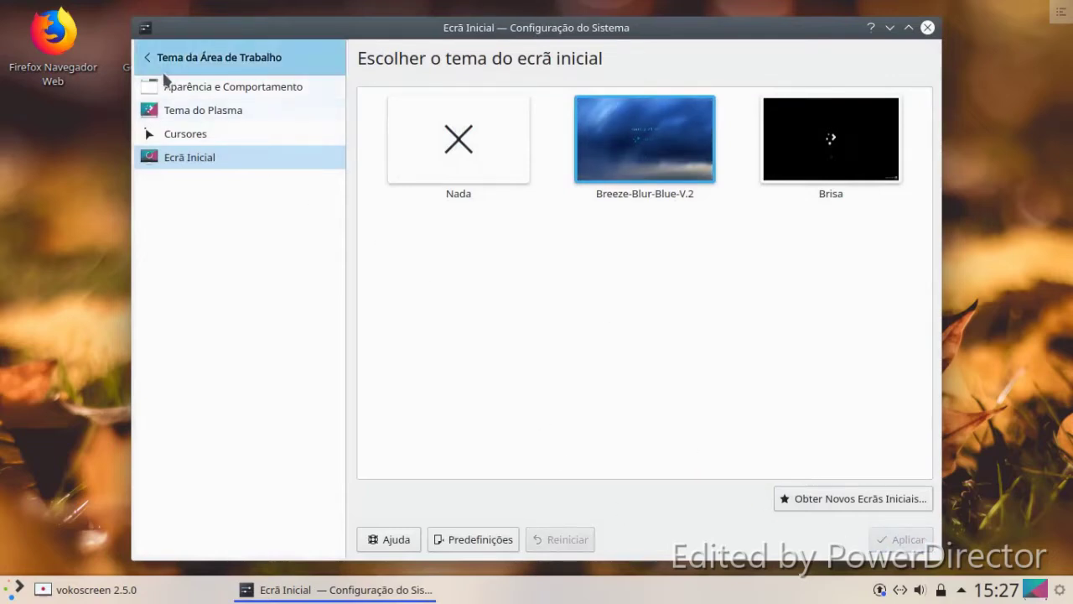
pyautogui.click(163, 89)
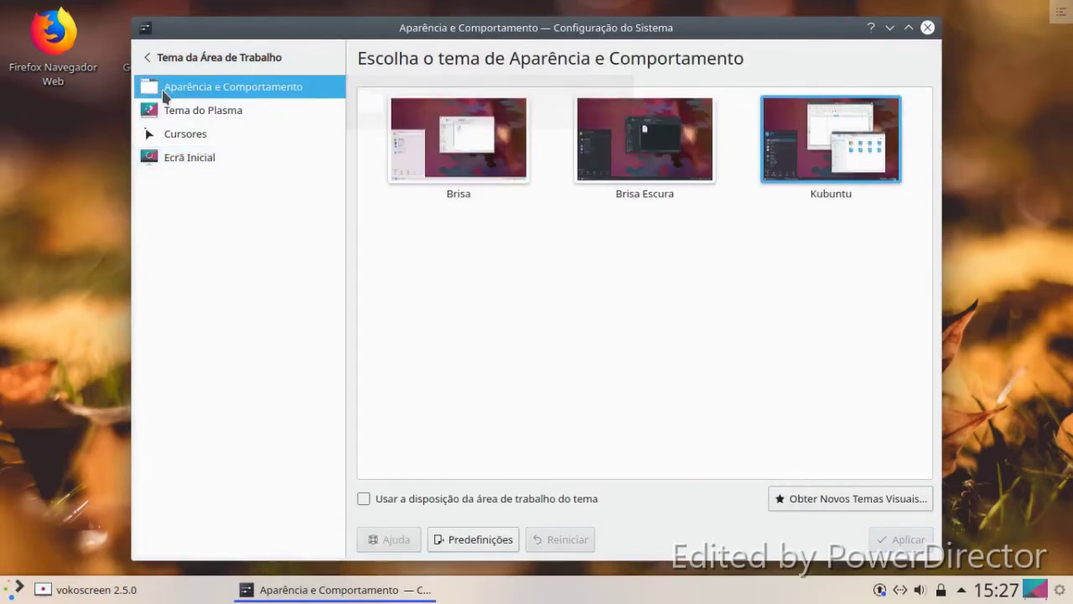
# Step: Open the icon theme settings and install the black variant of McMojave-circle from the online catalogue
pyautogui.click(147, 63)
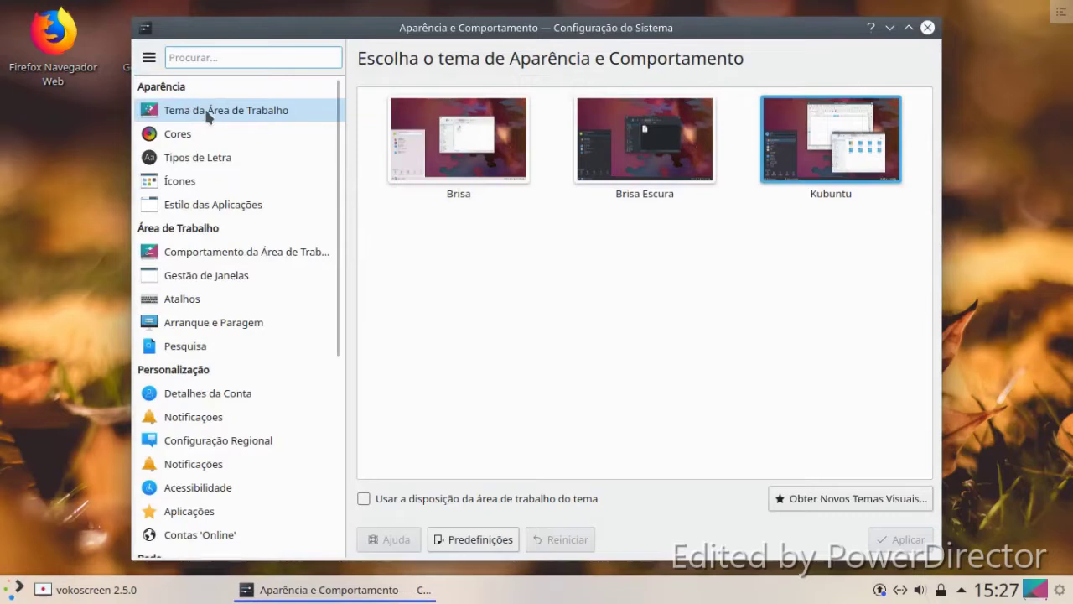
pyautogui.click(252, 182)
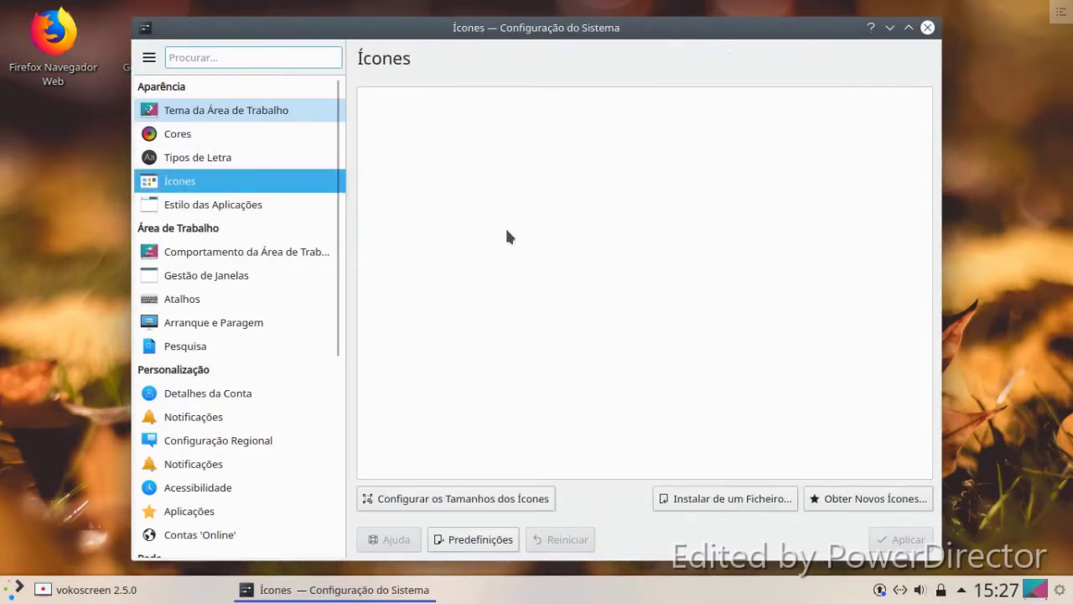
pyautogui.click(830, 496)
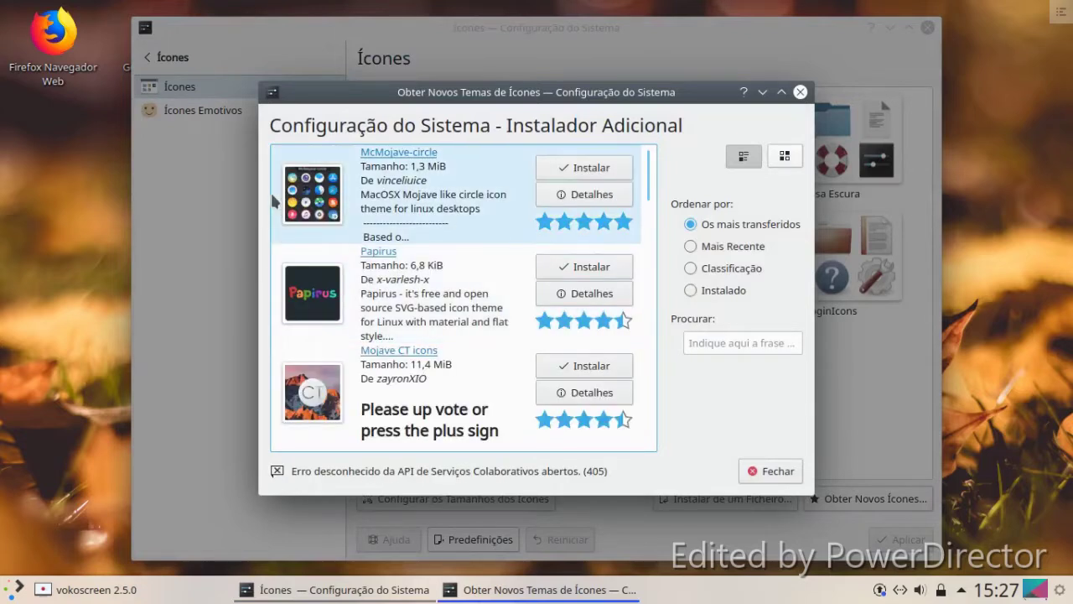
pyautogui.click(560, 171)
pyautogui.click(562, 194)
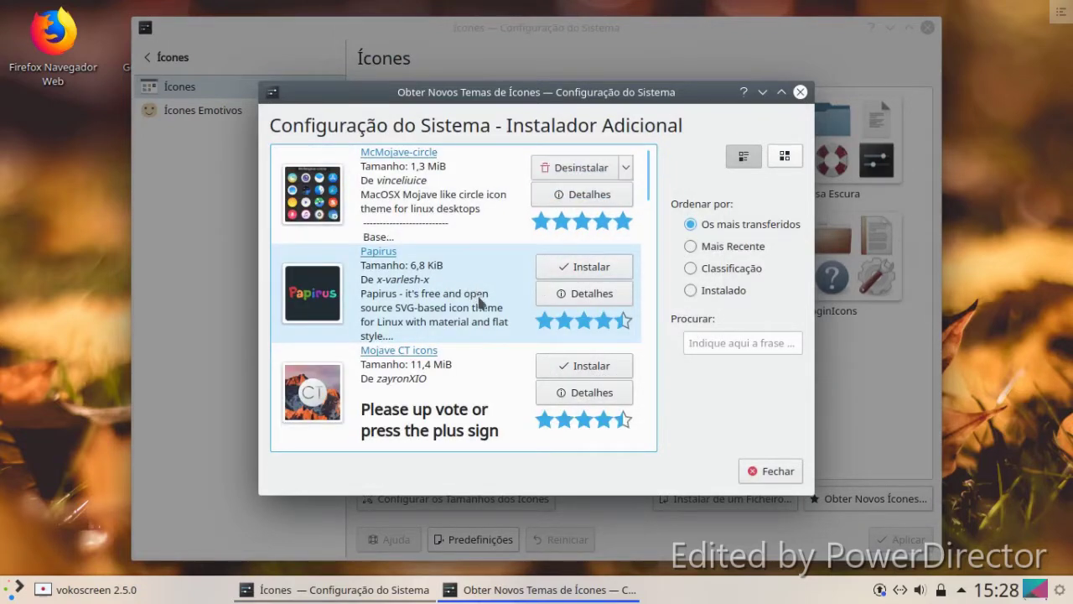
# Step: Install the Mojave-CT-Black_1.tar.xz variant of Mojave CT icons and close the icon catalogue
pyautogui.click(556, 369)
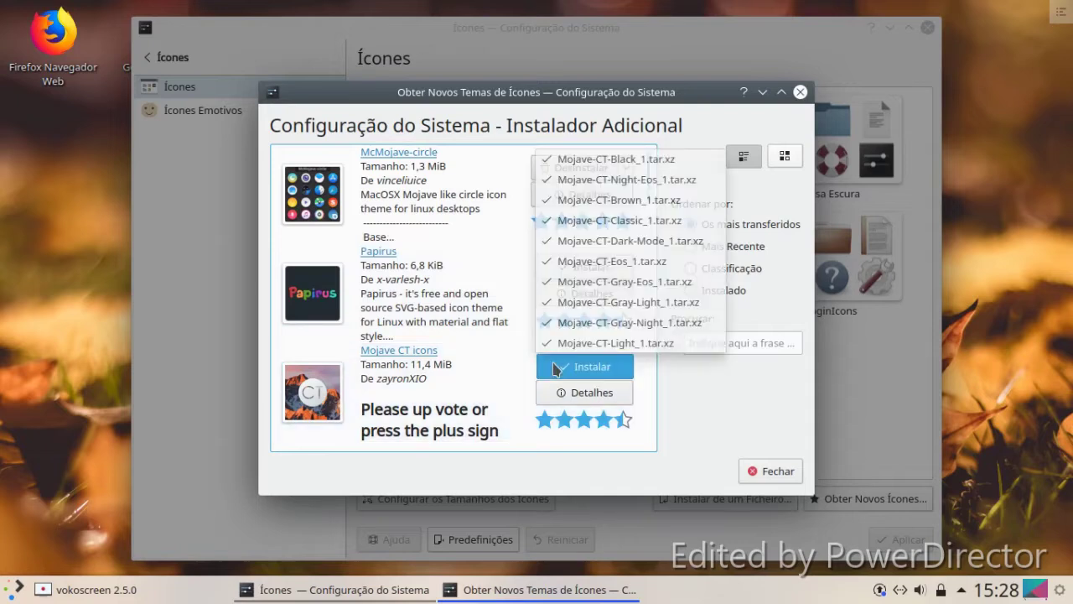
pyautogui.click(607, 159)
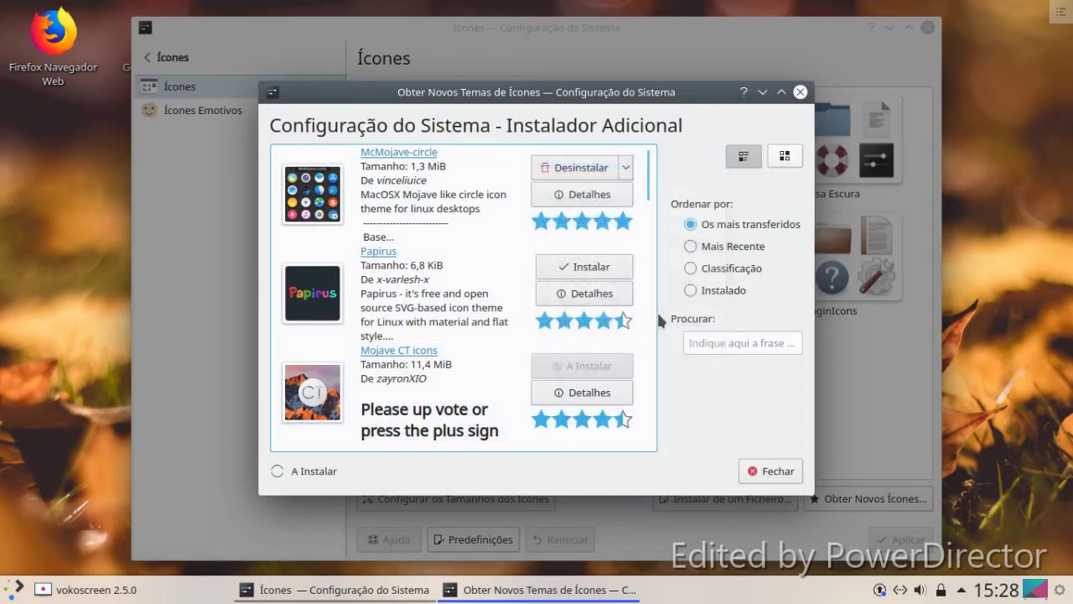
pyautogui.click(773, 471)
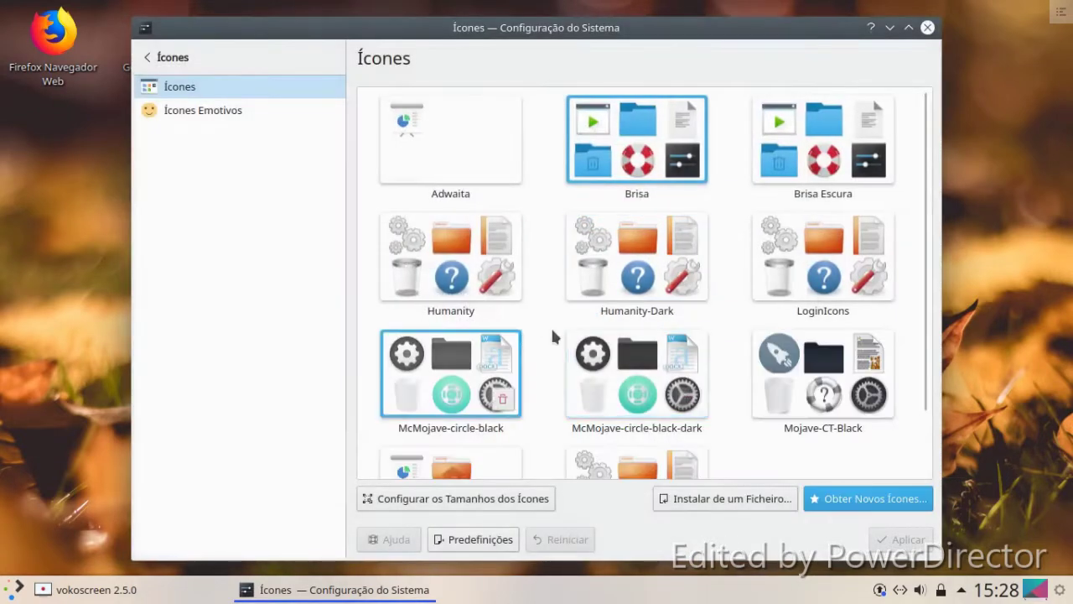
# Step: Apply the McMojave-circle-black icon theme, check its look in the application menu and close the menu
pyautogui.click(414, 366)
pyautogui.click(902, 539)
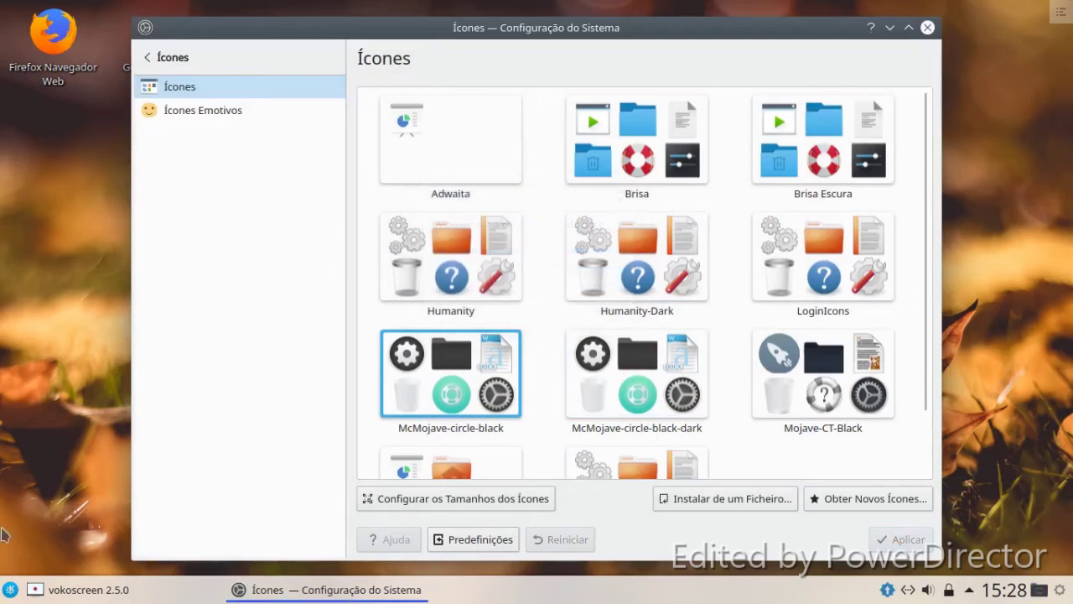
pyautogui.click(10, 590)
pyautogui.moveTo(50, 270)
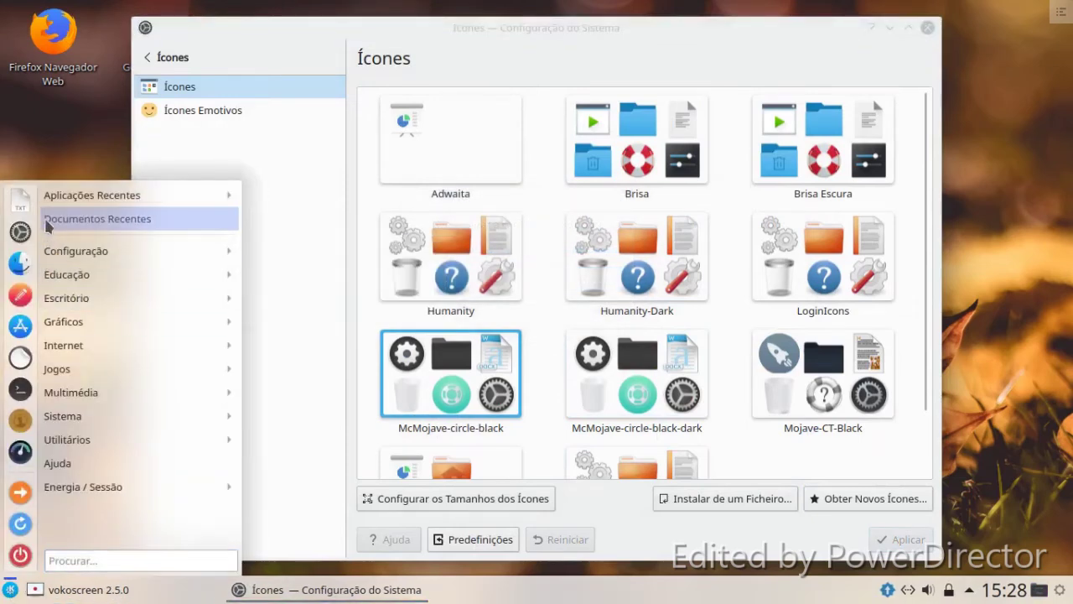
pyautogui.click(243, 178)
# Step: Set the application widget style to Fusion and apply it
pyautogui.click(150, 56)
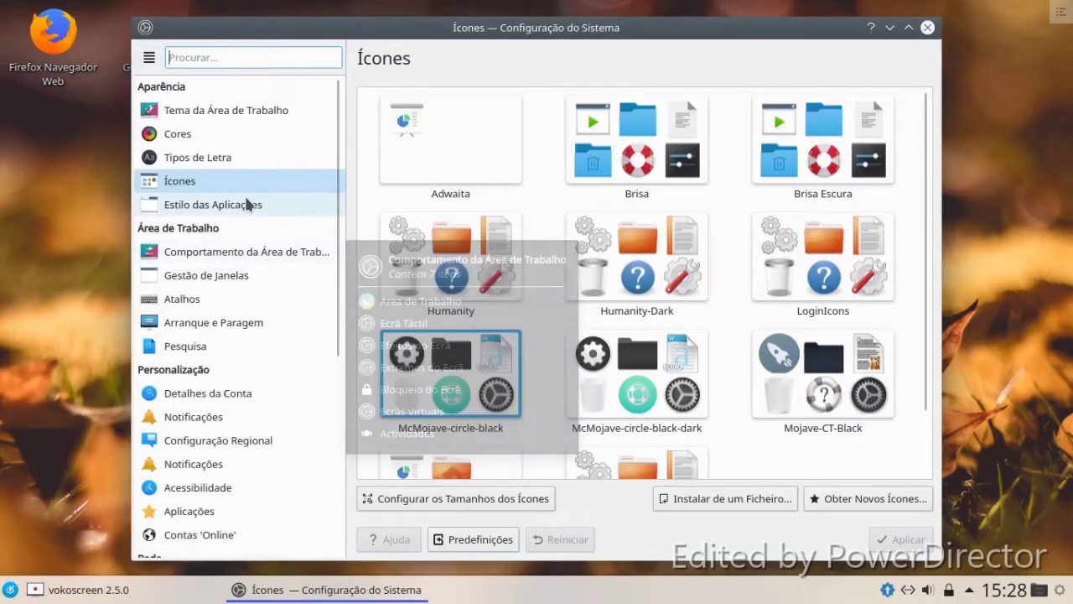
pyautogui.click(251, 205)
pyautogui.click(523, 129)
pyautogui.click(527, 172)
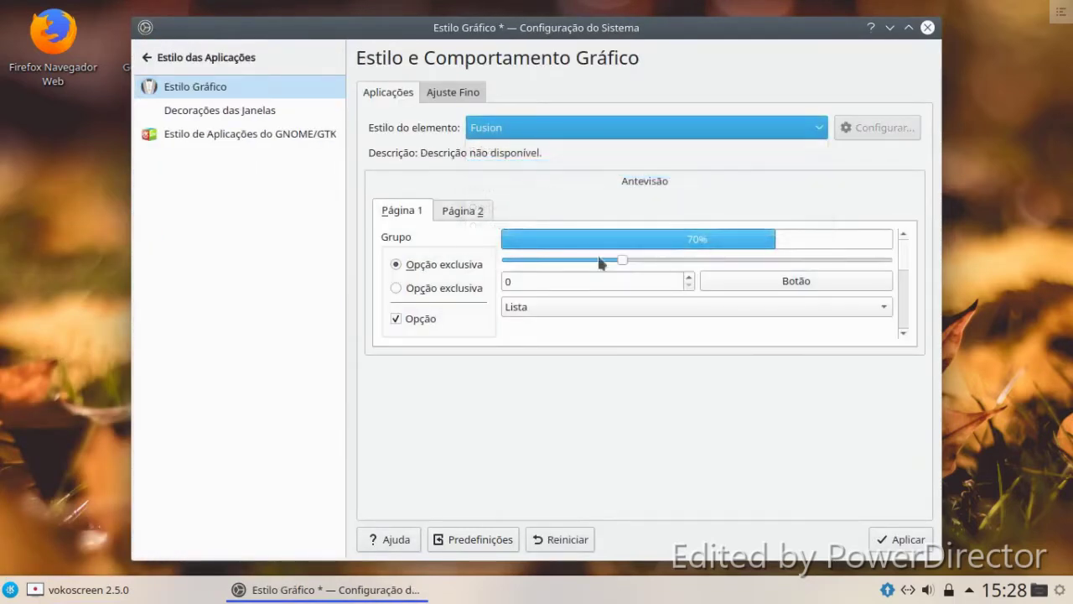
pyautogui.click(876, 535)
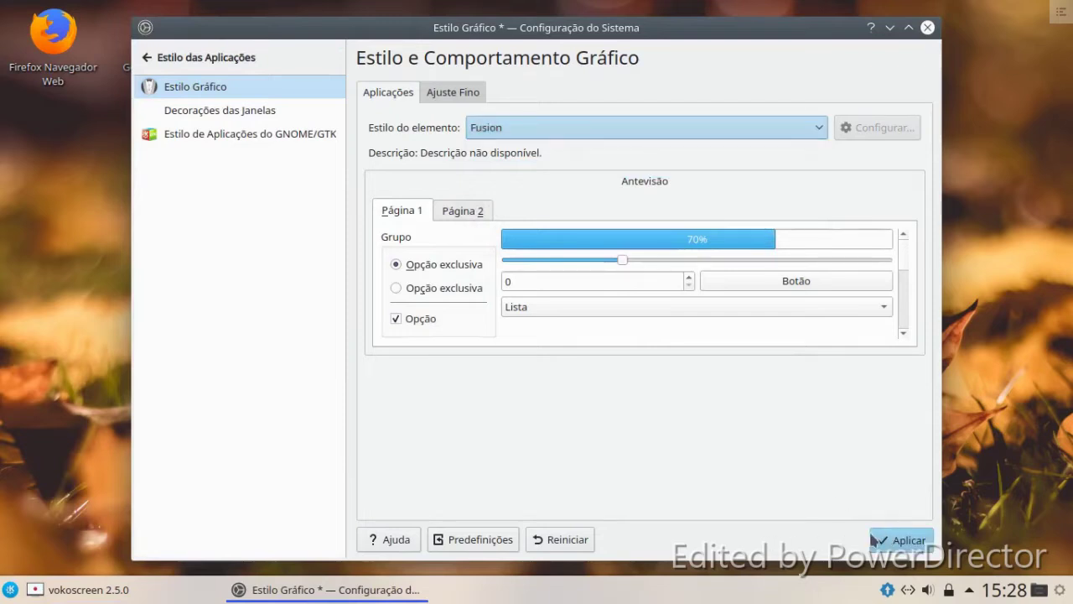
pyautogui.click(99, 591)
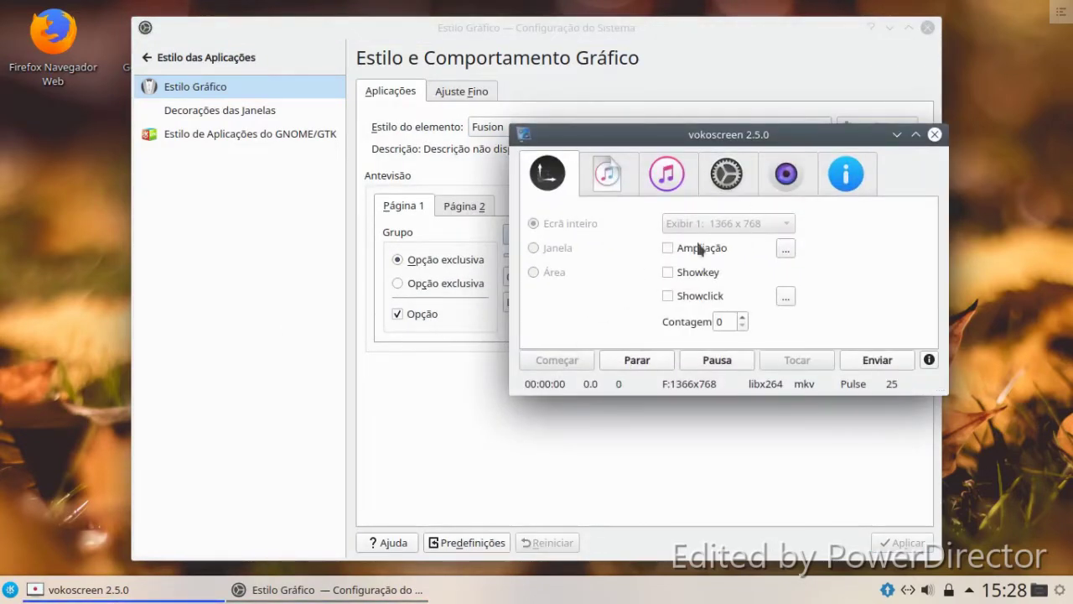
pyautogui.click(895, 136)
# Step: Review the installed window decorations and the online window decoration catalogue, then close the catalogue
pyautogui.click(209, 111)
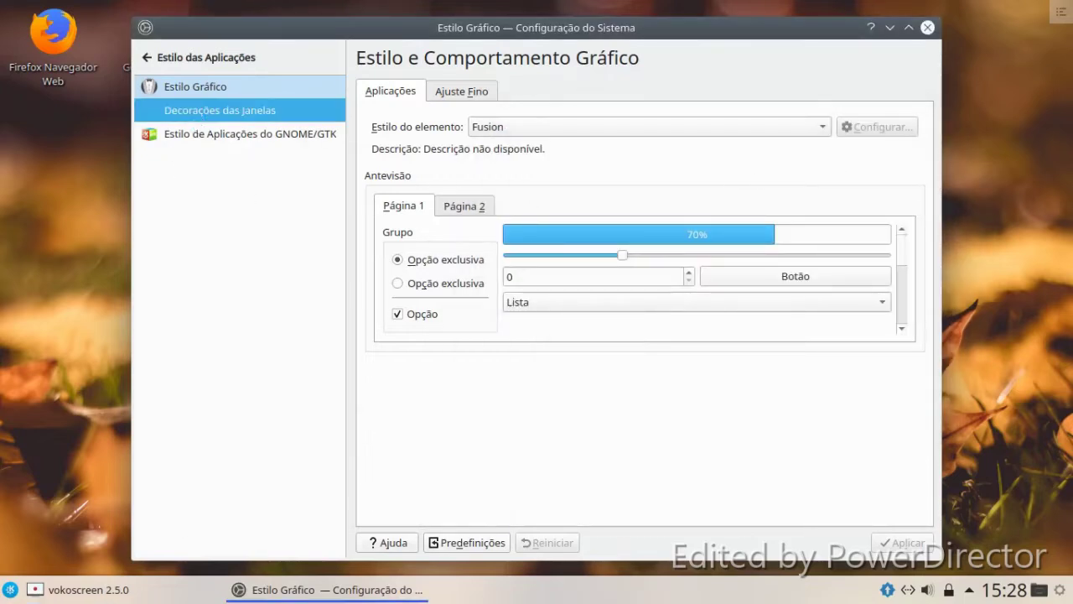
pyautogui.scroll(-1, 687, 269)
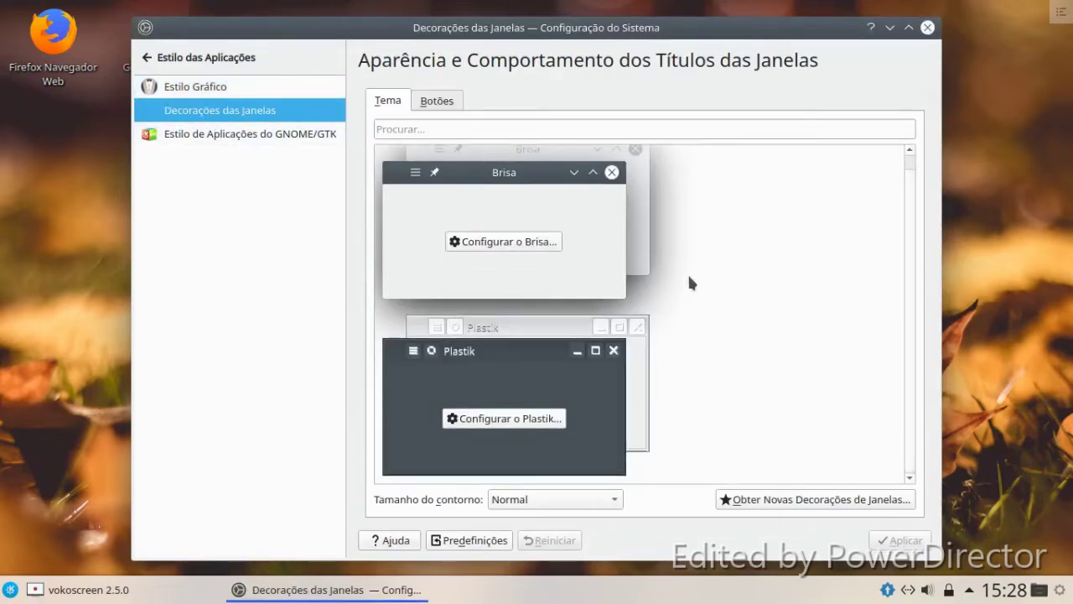
pyautogui.click(772, 500)
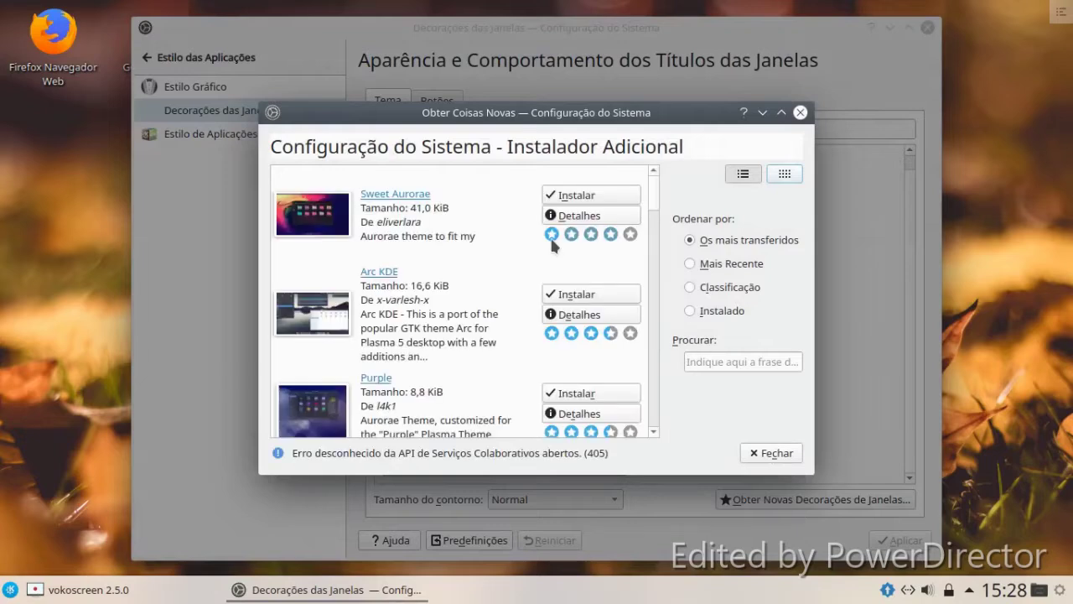
pyautogui.moveTo(552, 243)
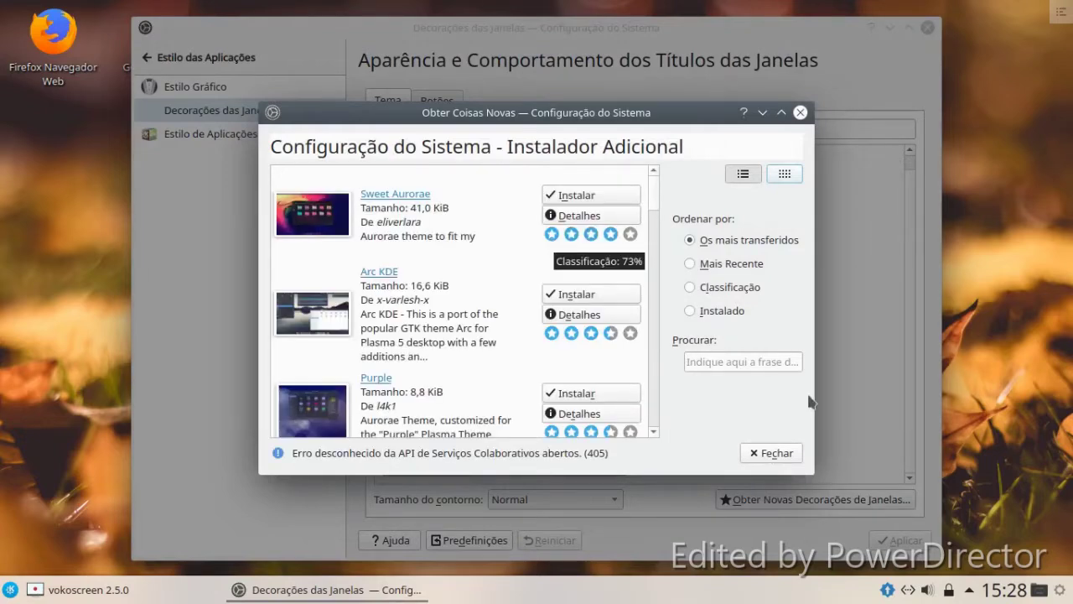
pyautogui.click(771, 452)
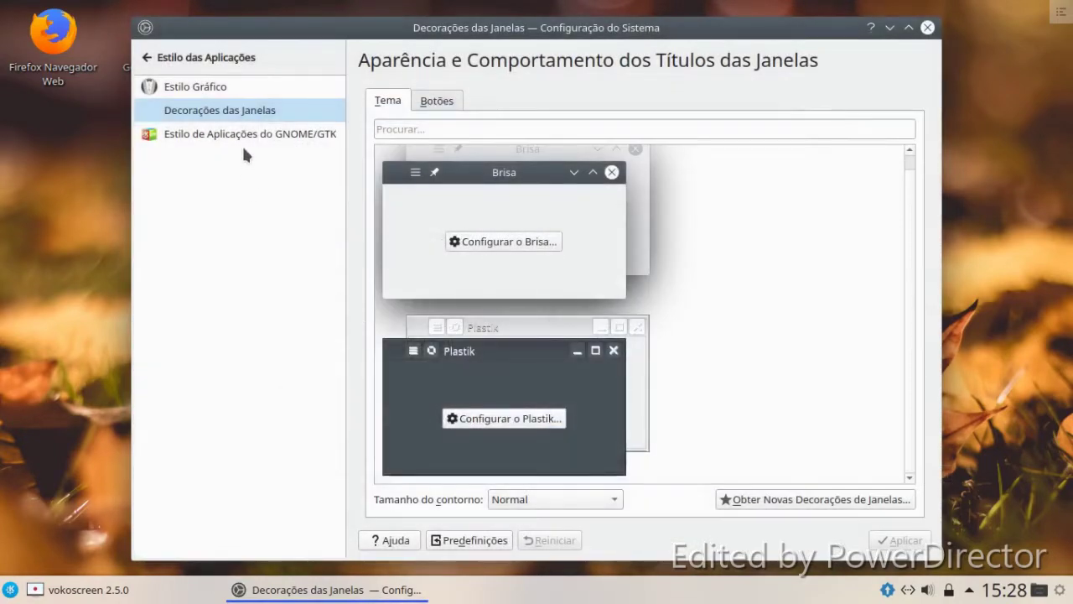
# Step: Reopen the online window decoration catalogue and install Breezemite
pyautogui.click(768, 501)
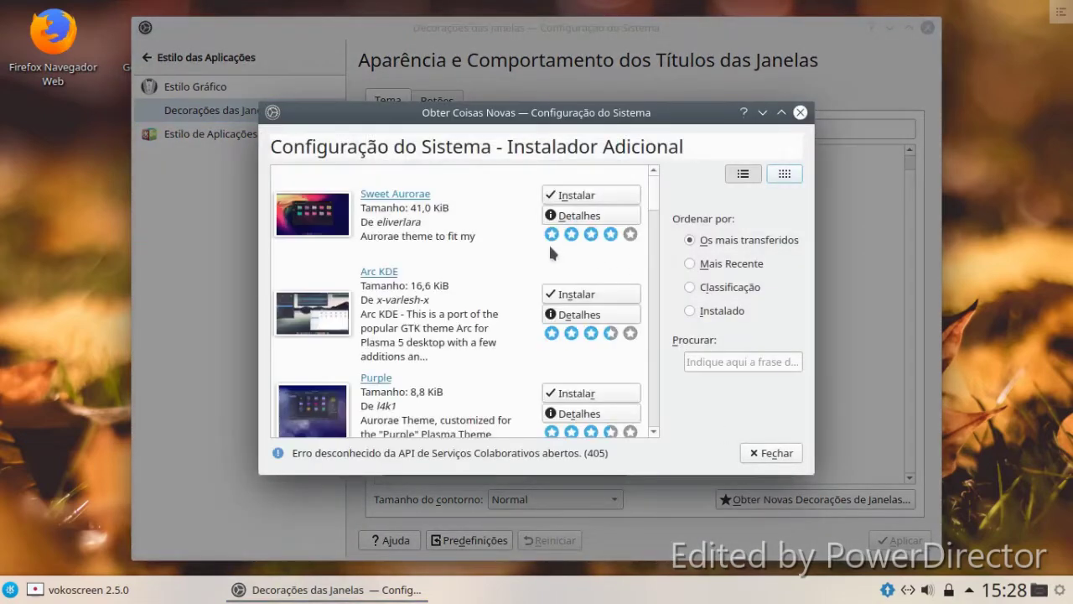
pyautogui.scroll(-8, 550, 251)
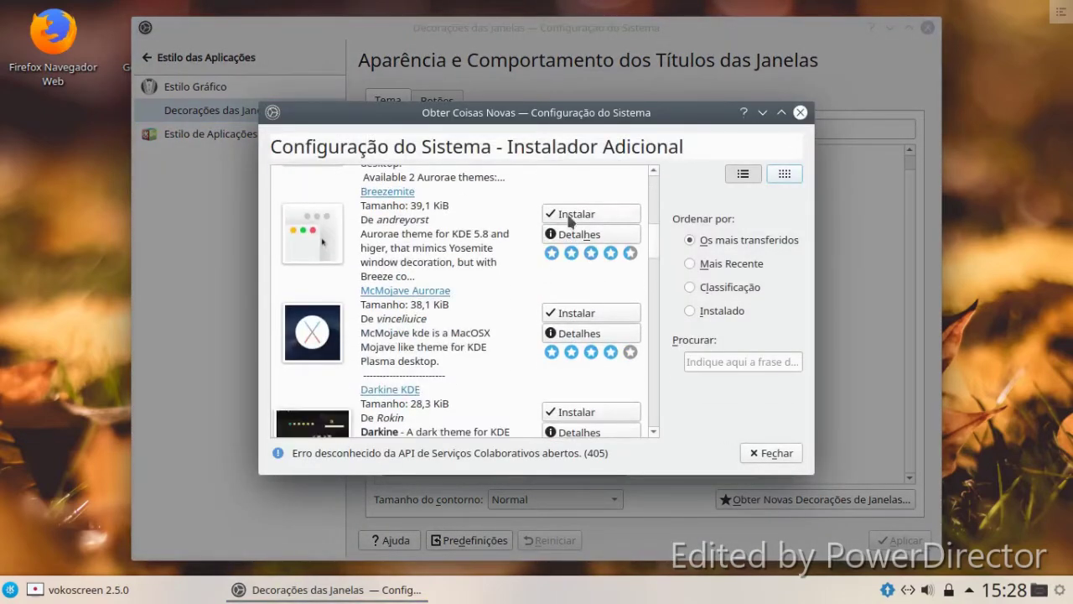
pyautogui.click(569, 216)
# Step: Install the Canta aurorae and Dark-Translucent window decorations from the online catalogue
pyautogui.scroll(-3, 534, 275)
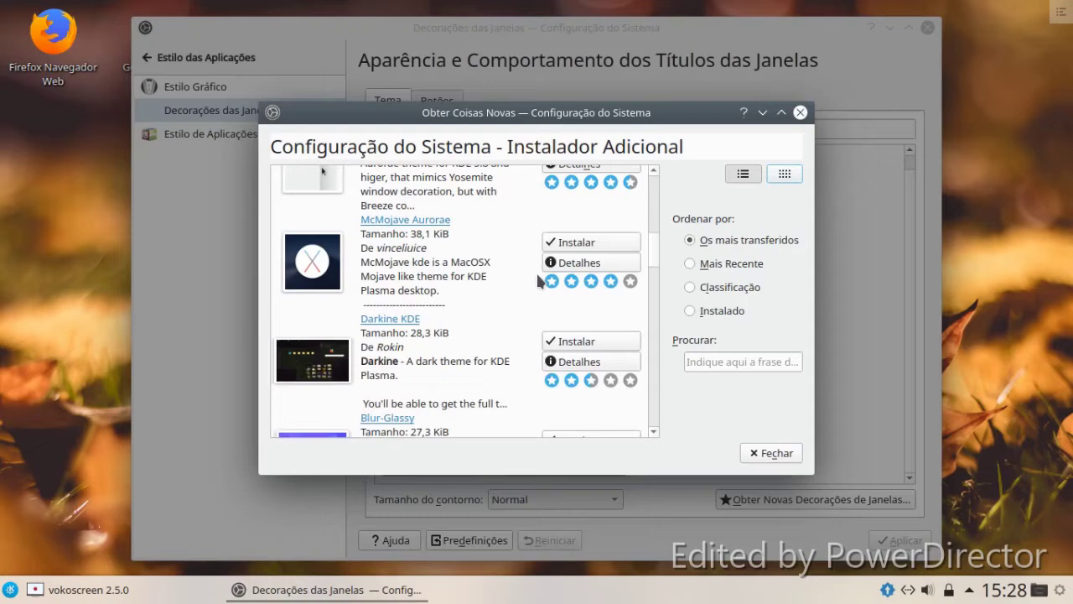
pyautogui.scroll(-4, 539, 280)
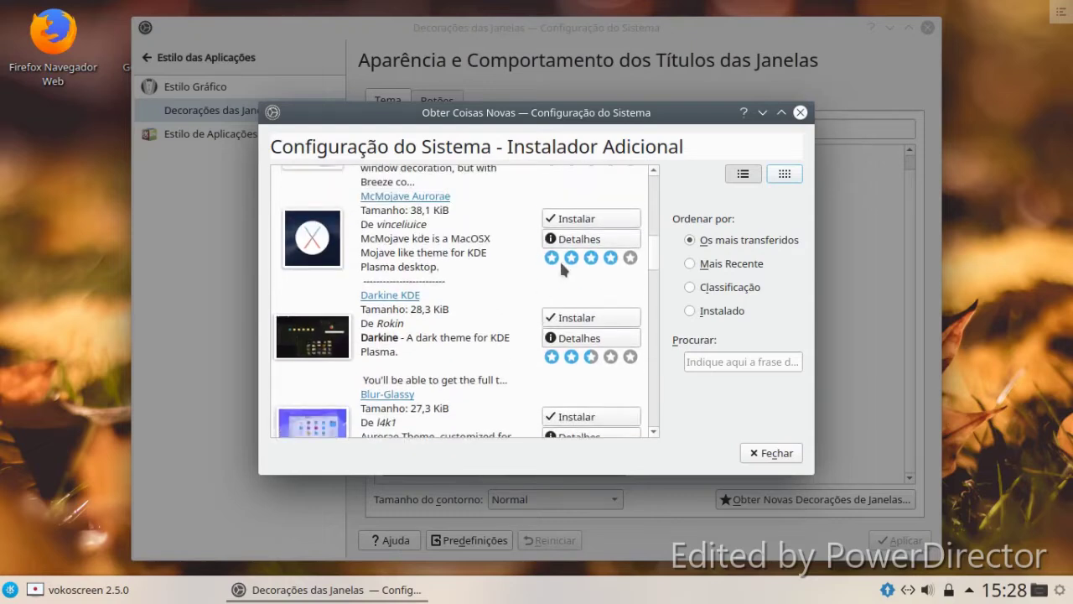
pyautogui.scroll(-6, 534, 312)
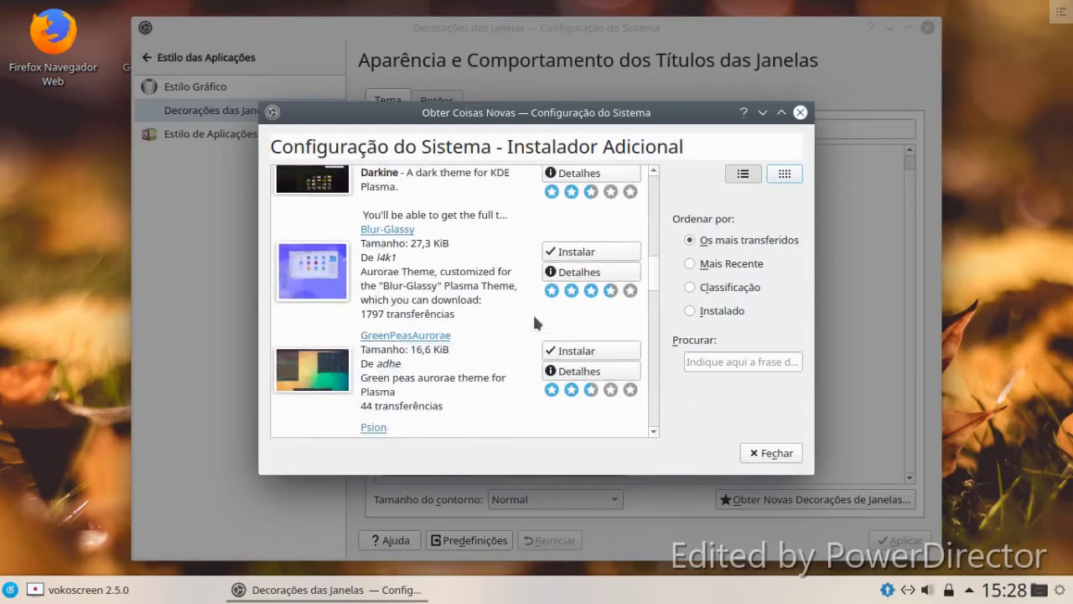
pyautogui.click(574, 262)
pyautogui.scroll(-5, 514, 289)
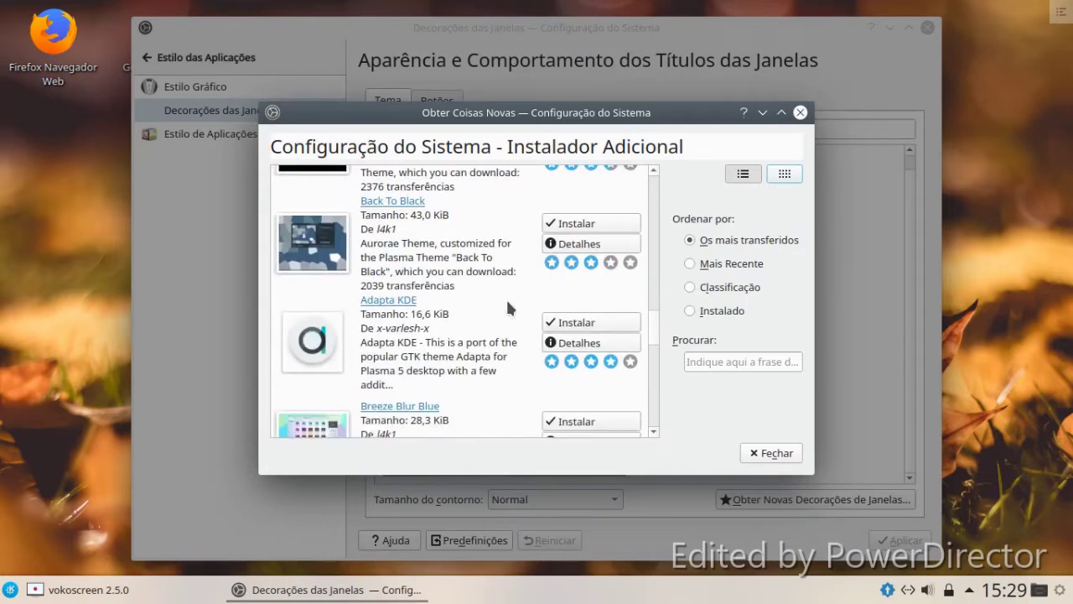
pyautogui.scroll(-1, 509, 306)
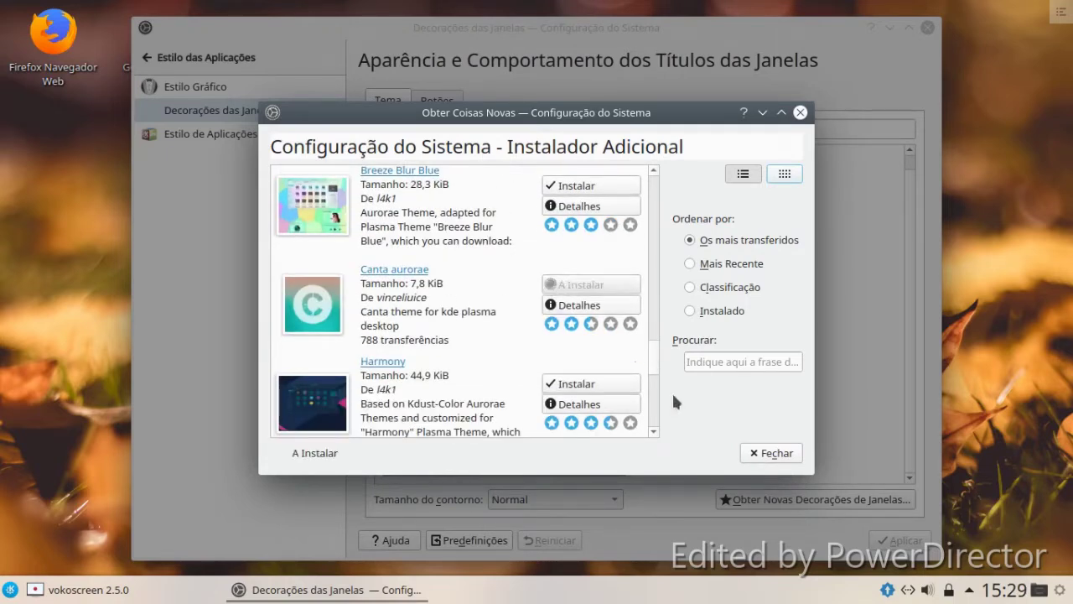
pyautogui.scroll(-8, 467, 376)
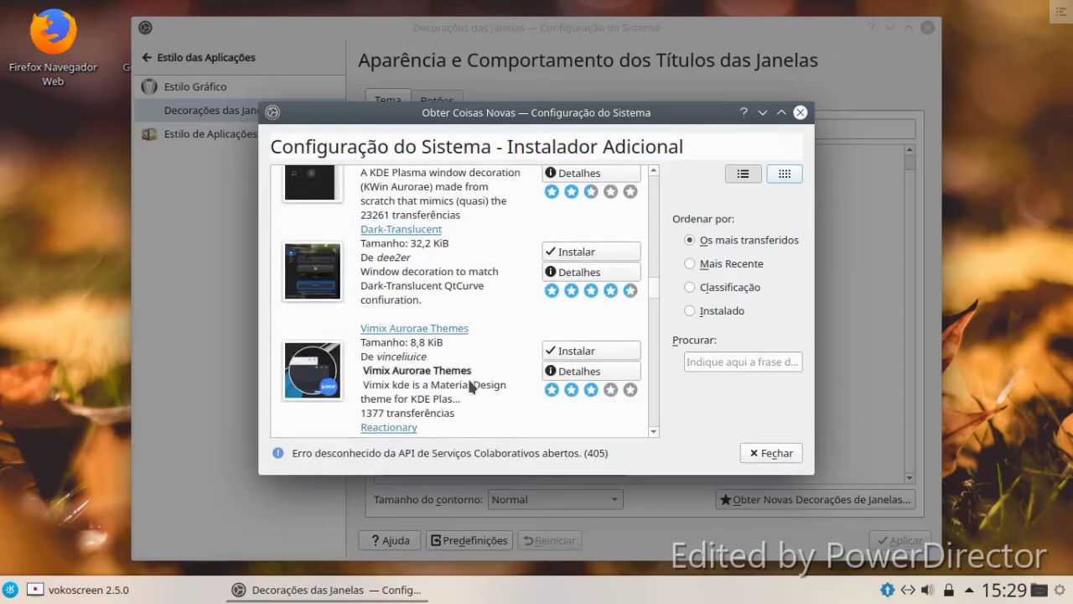
pyautogui.click(555, 254)
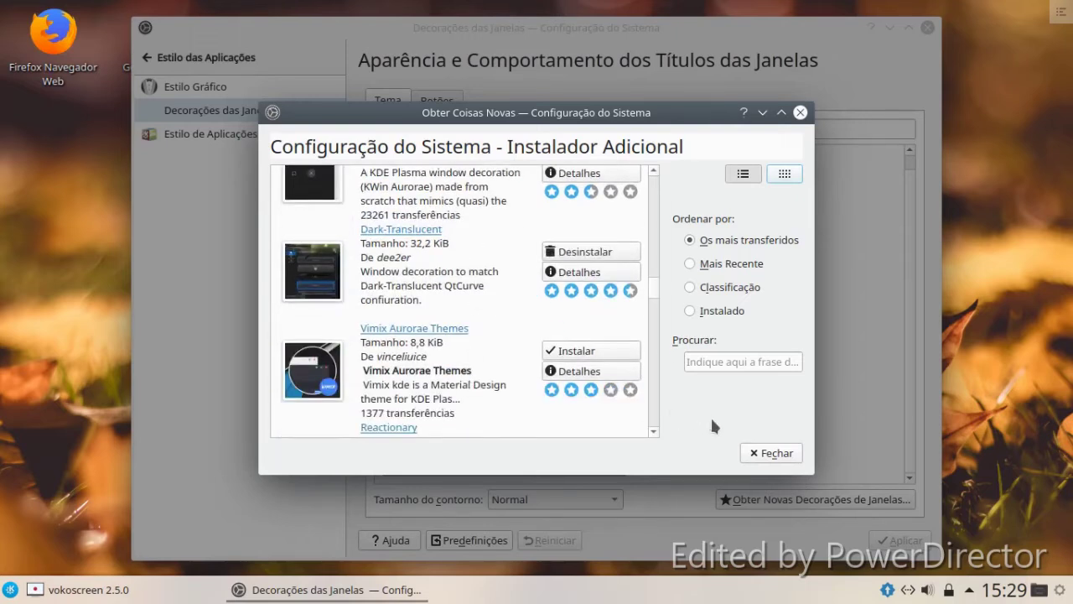
# Step: Close the window decoration catalogue and apply the McMojave window decoration
pyautogui.click(777, 454)
pyautogui.scroll(-5, 686, 366)
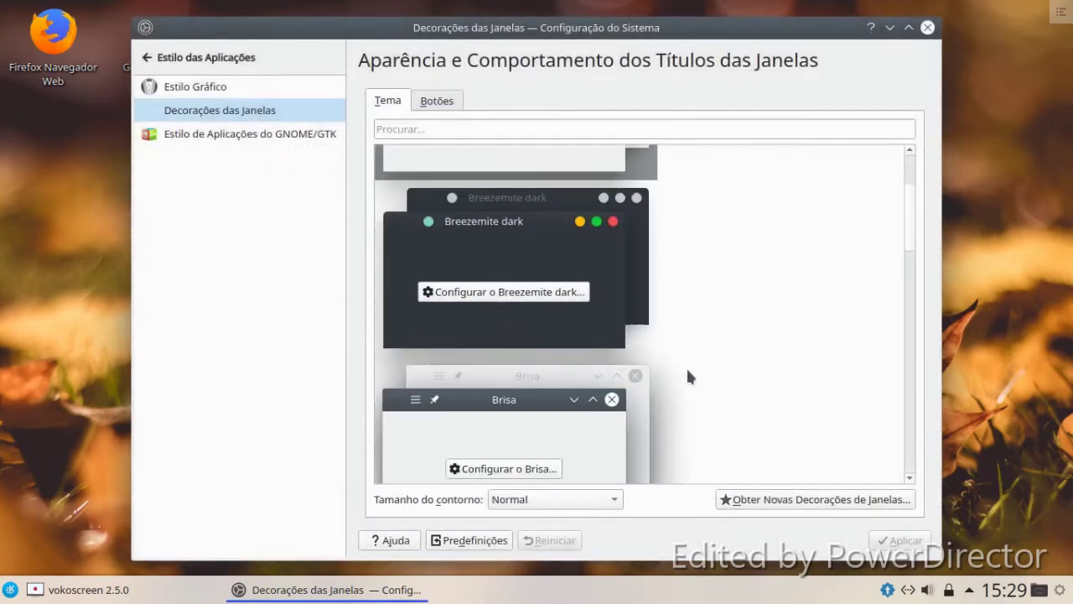
pyautogui.scroll(-3, 681, 366)
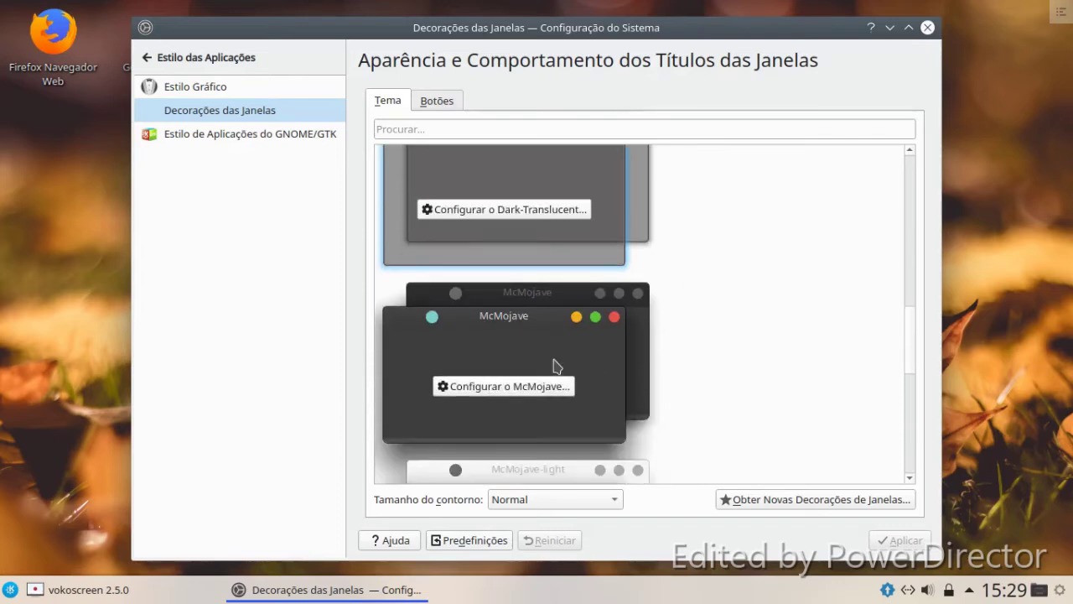
pyautogui.click(894, 542)
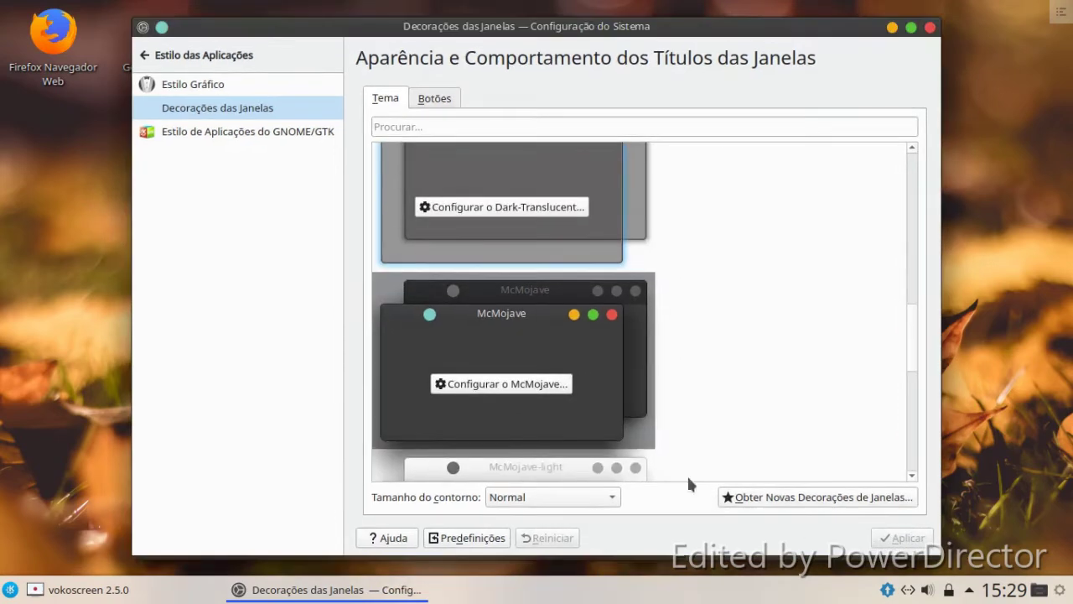
# Step: Examine the graphical style settings, including fine tuning, and the look-and-feel themes for the desktop
pyautogui.click(192, 86)
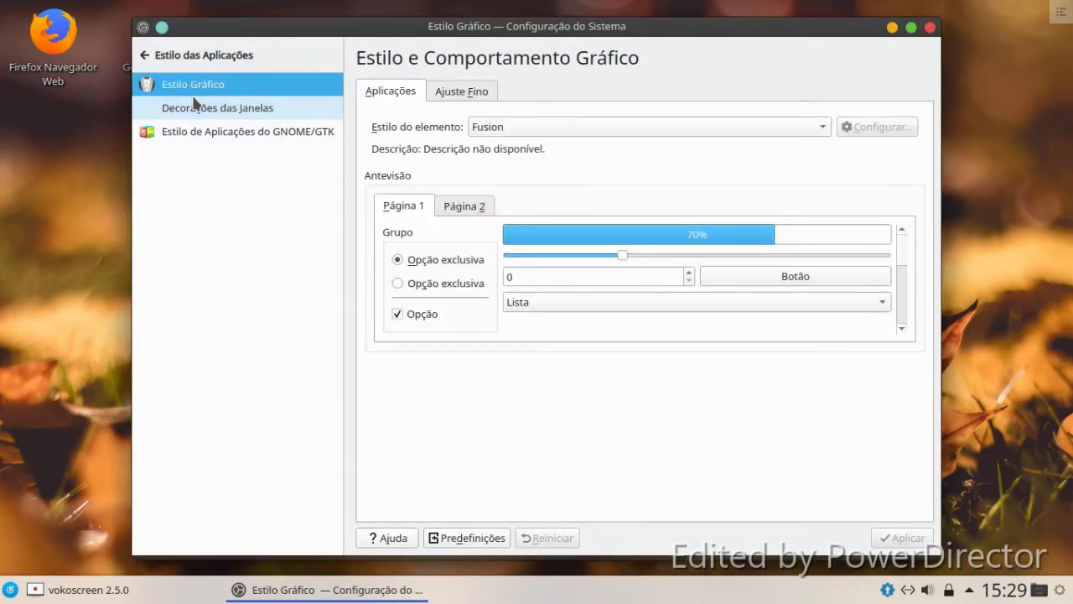
pyautogui.click(460, 92)
pyautogui.click(418, 89)
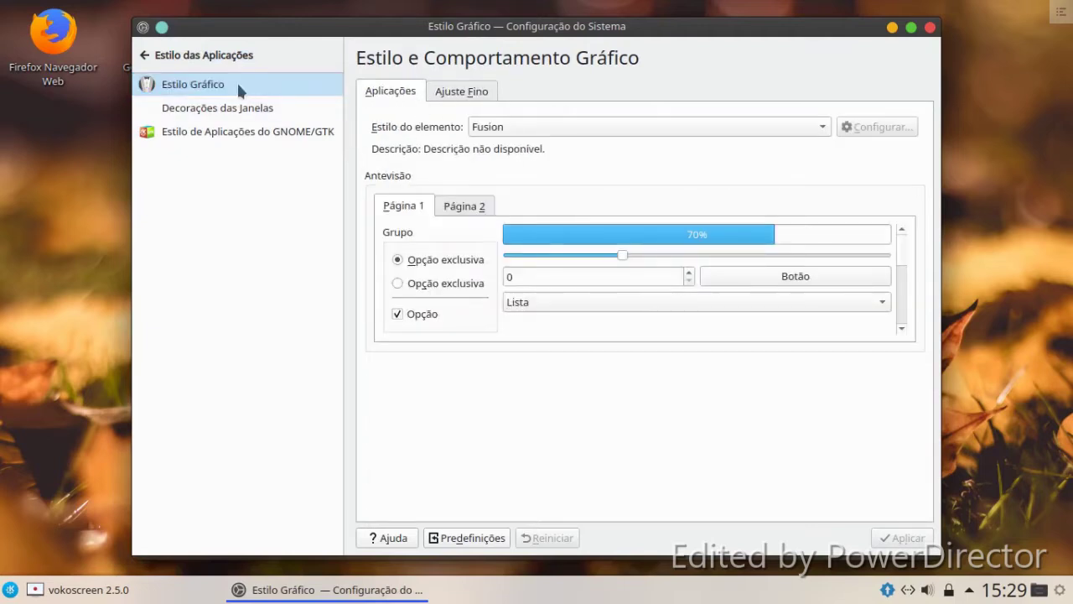
pyautogui.click(152, 56)
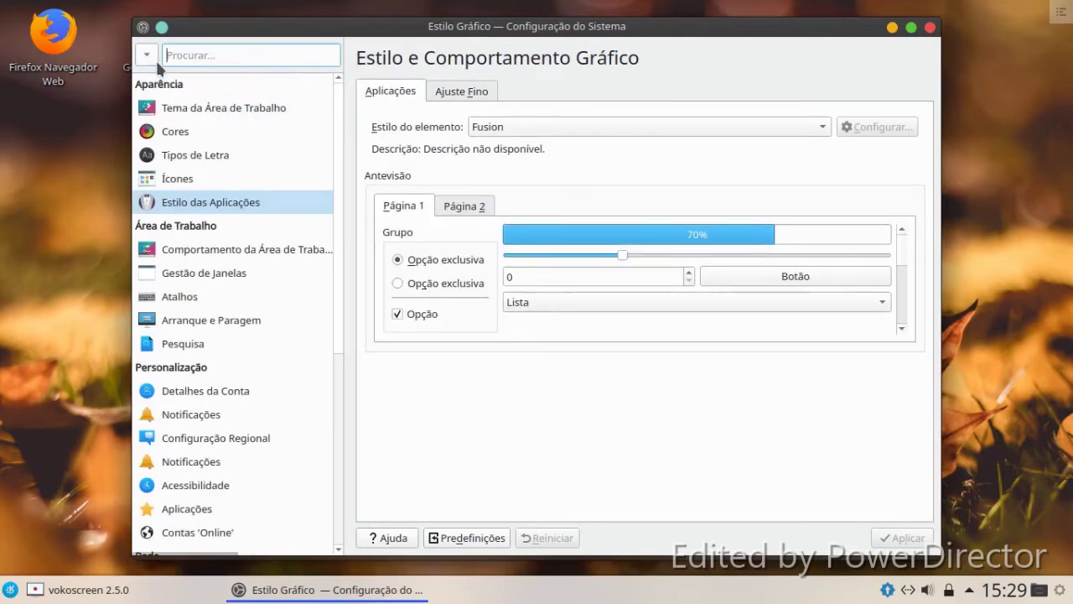
pyautogui.click(234, 109)
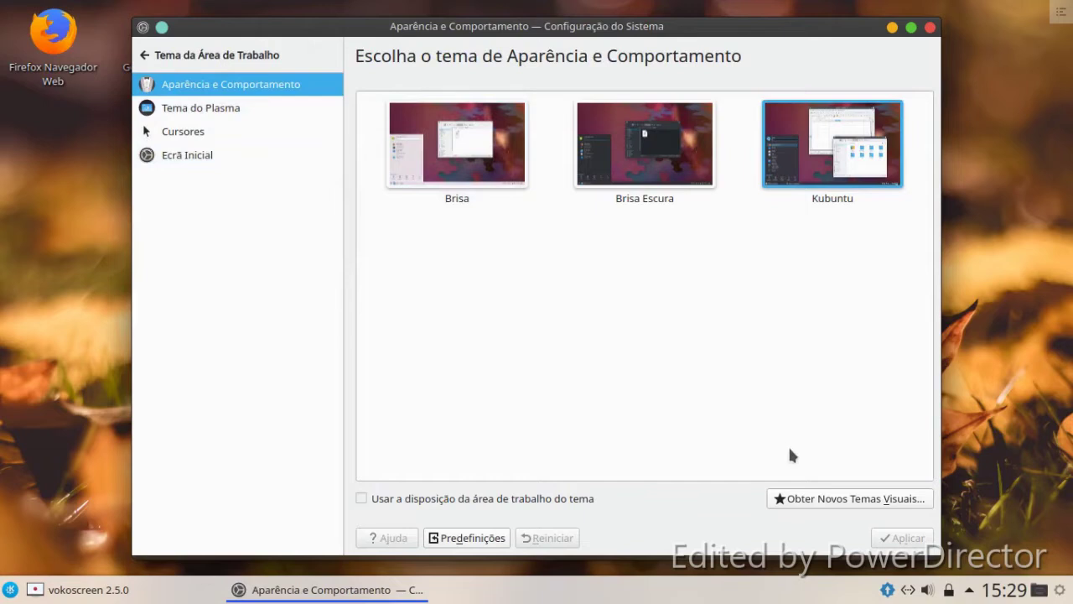
pyautogui.click(144, 55)
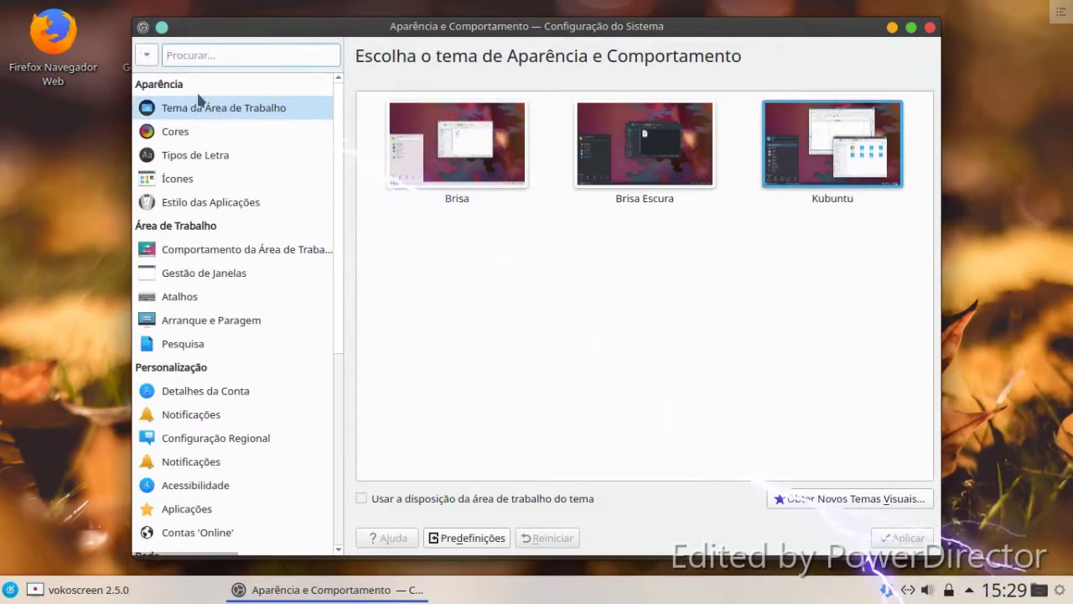
# Step: Close the system settings and preview the application launcher's categories
pyautogui.click(930, 27)
pyautogui.press('super')
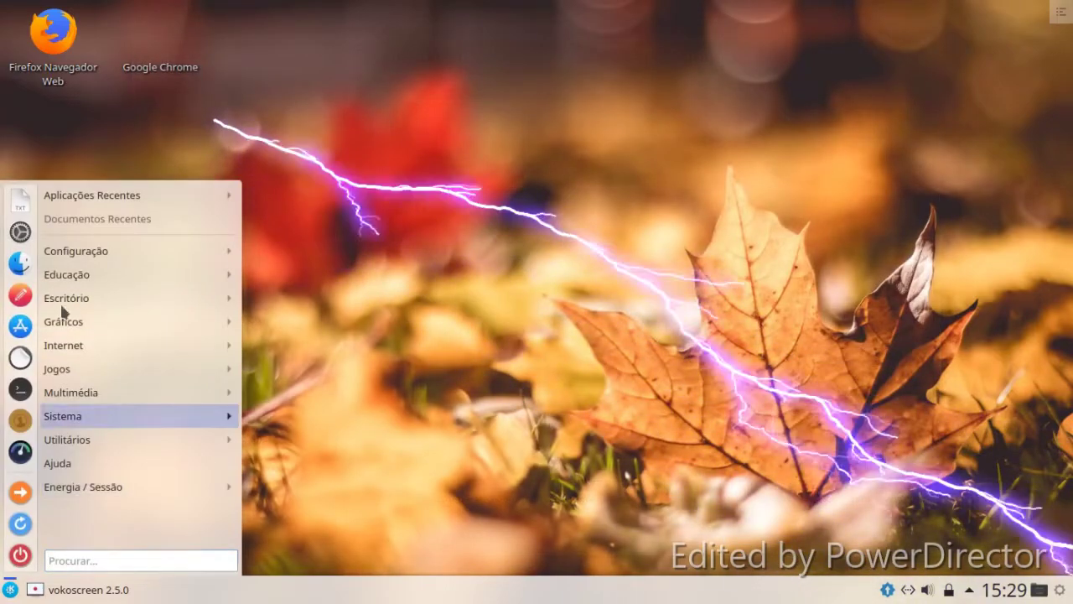
pyautogui.click(639, 274)
# Step: Open the online wallpaper catalogue from the desktop settings and install the BUBBLES NT wallpaper
pyautogui.rightClick(639, 274)
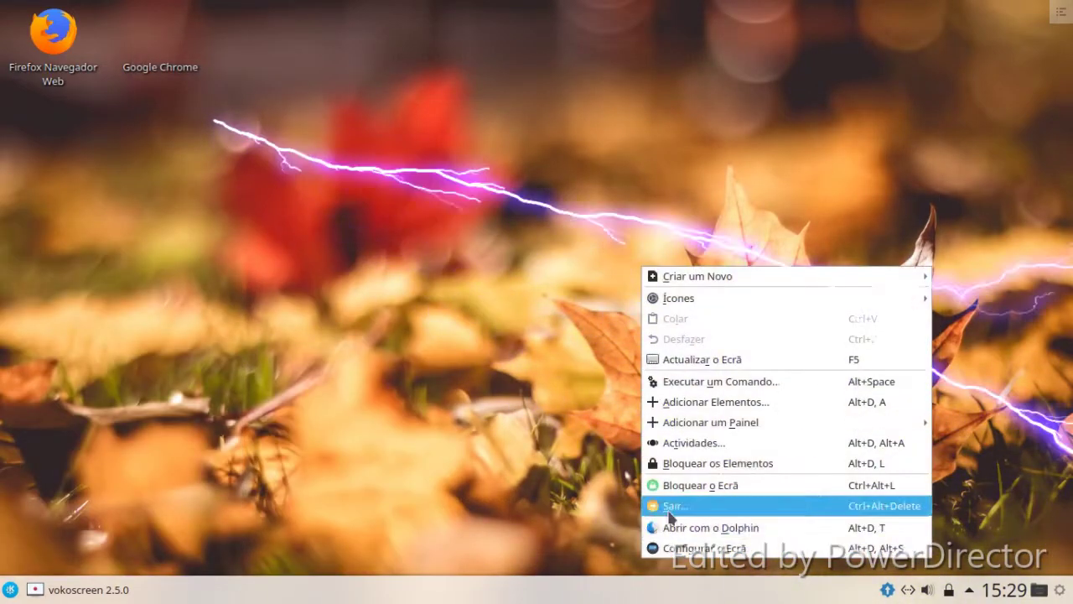
pyautogui.click(671, 548)
pyautogui.click(439, 406)
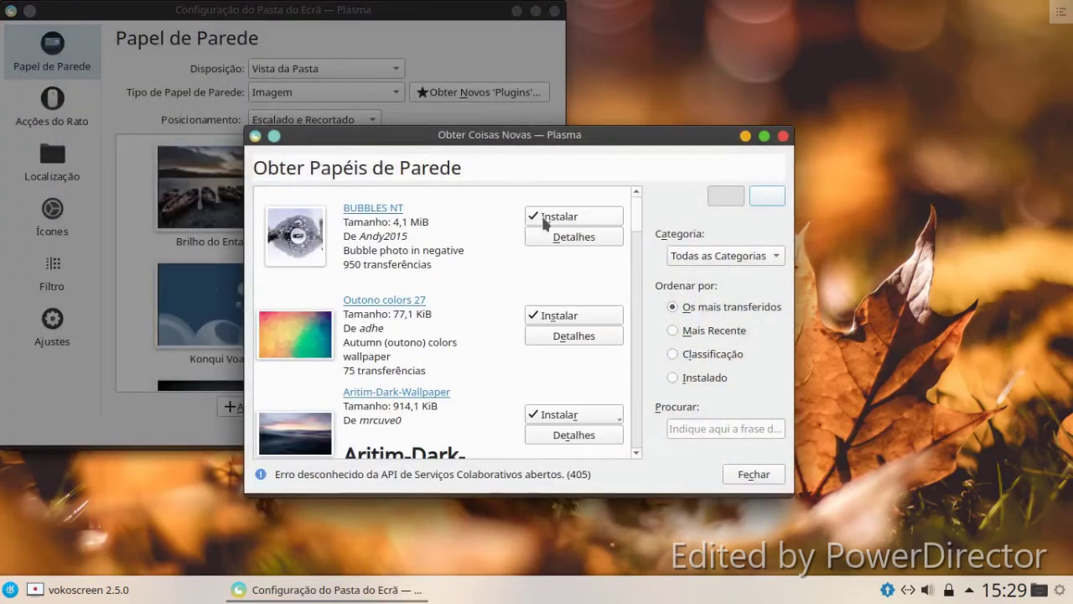
pyautogui.click(545, 219)
# Step: Install the Scenic nature 511 and KDE Plasma Nebula 310 HD wallpapers, and close the catalogue
pyautogui.scroll(-5, 539, 245)
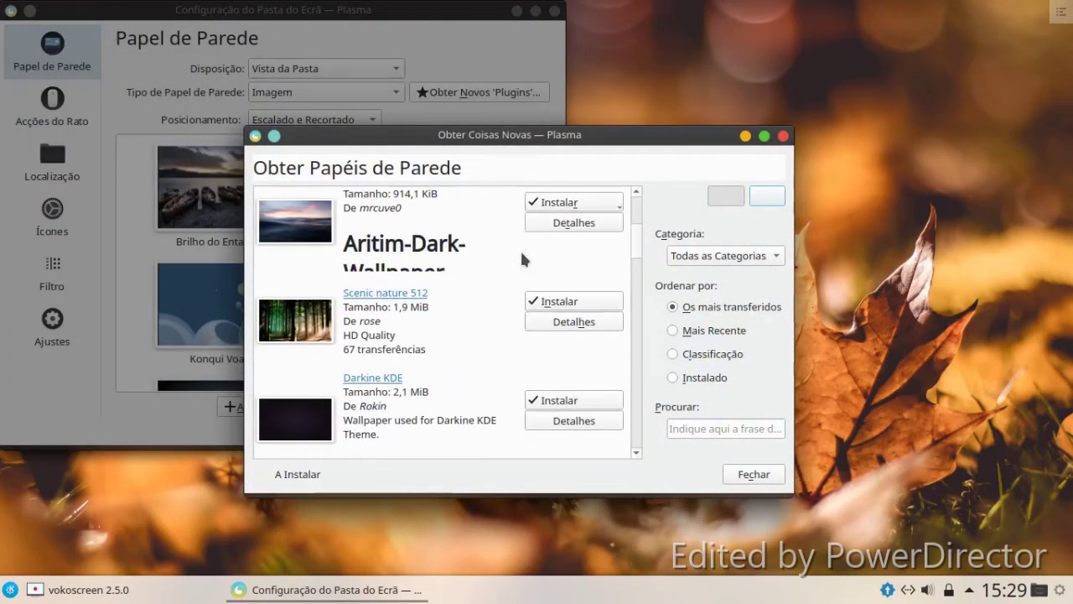
pyautogui.scroll(-2, 521, 260)
pyautogui.scroll(-8, 522, 260)
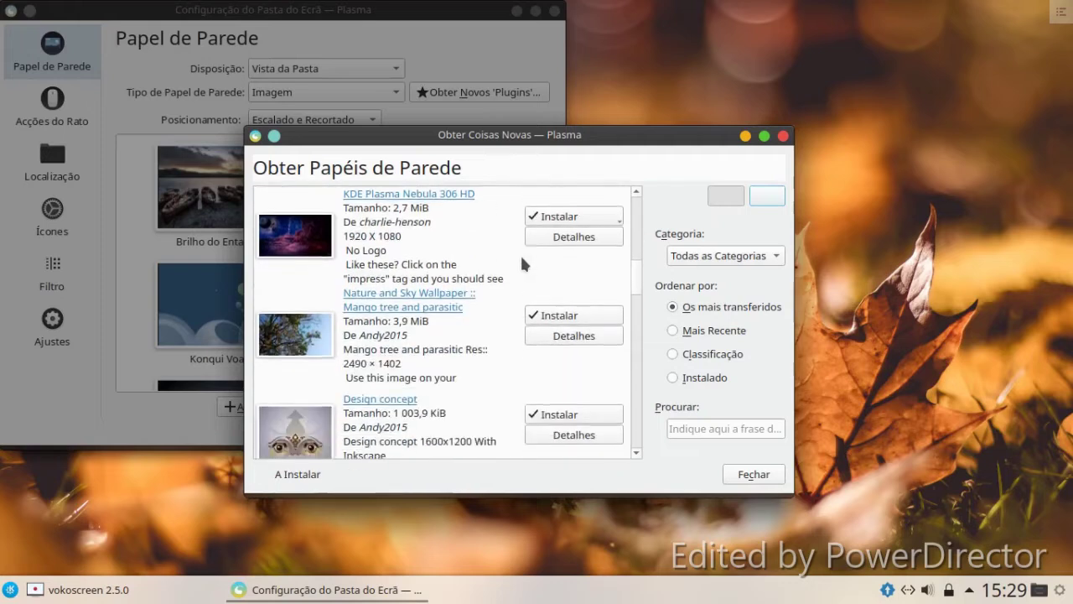
pyautogui.scroll(-1, 568, 262)
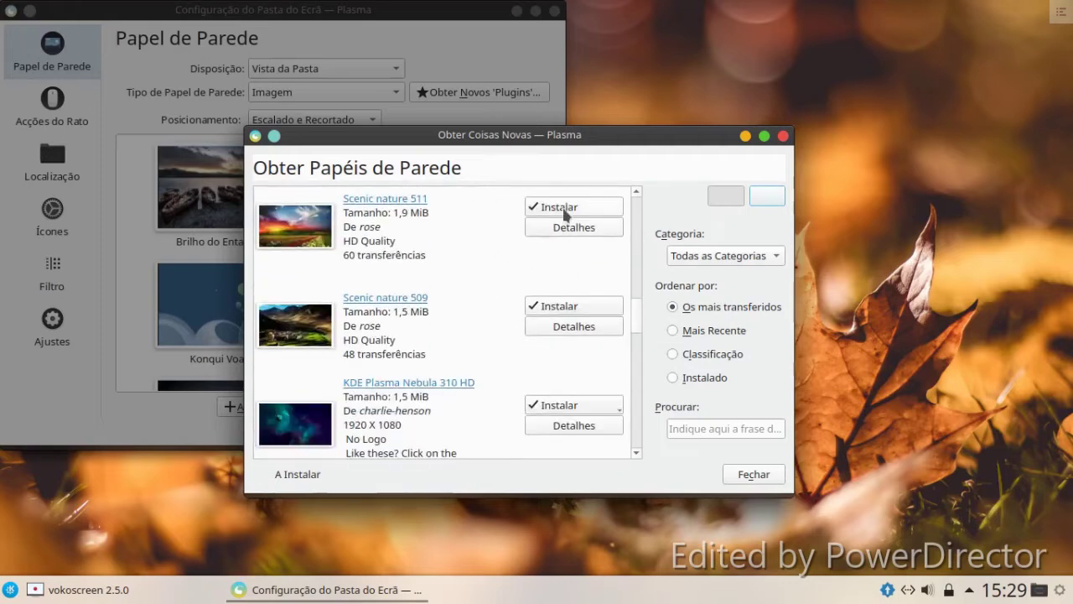
pyautogui.scroll(-2, 470, 259)
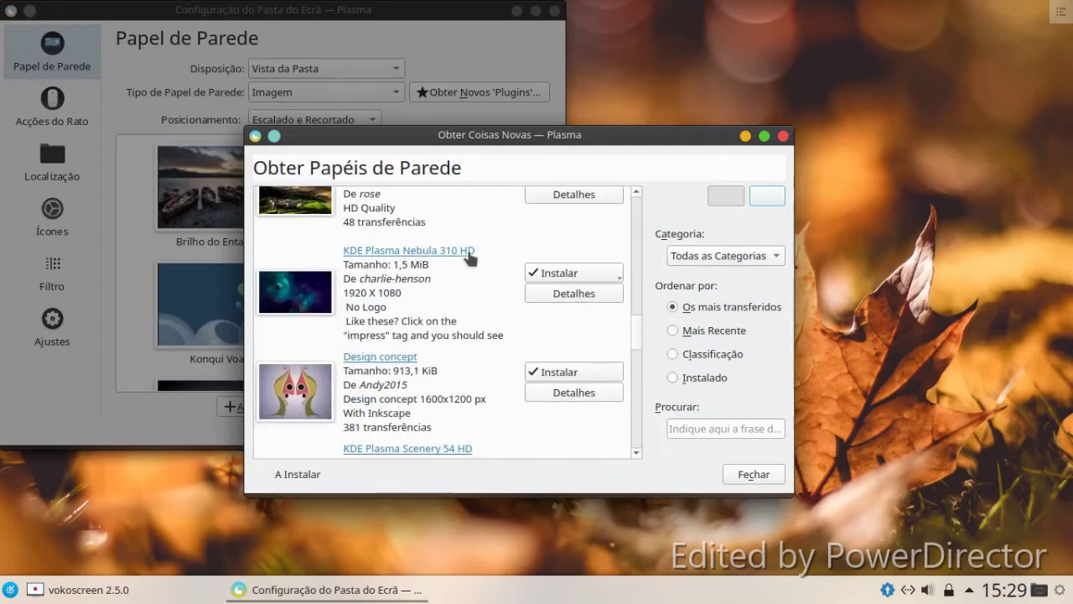
pyautogui.click(545, 275)
pyautogui.click(579, 290)
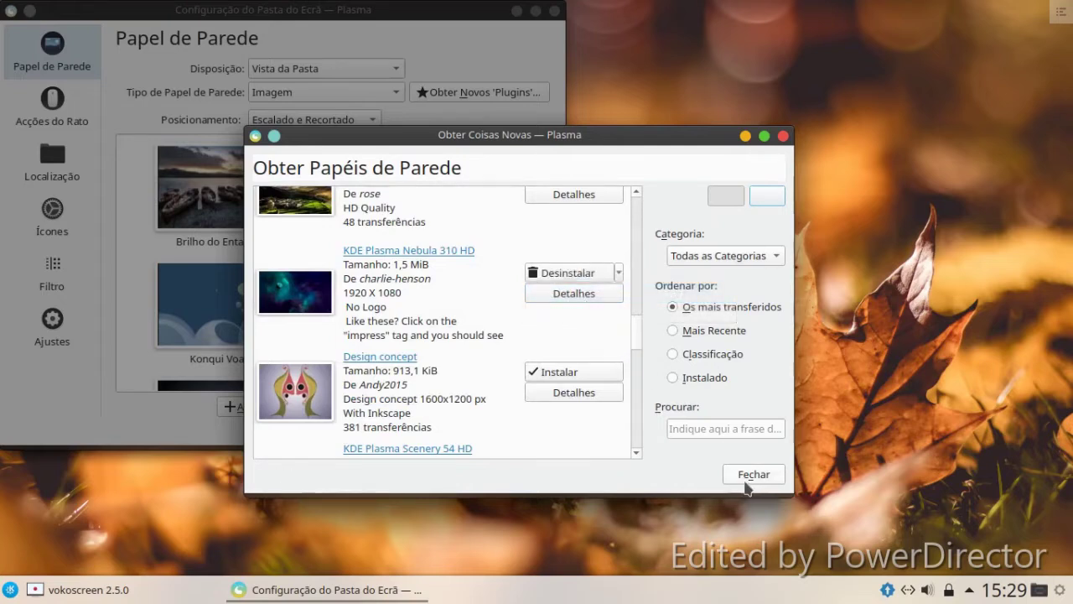
pyautogui.click(747, 482)
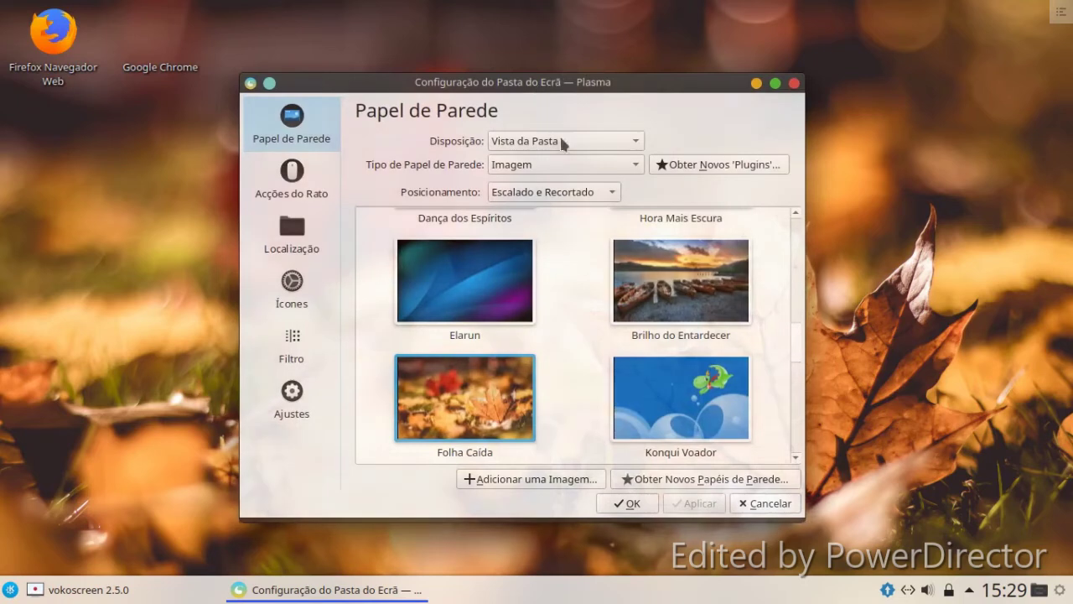
# Step: Set the installed wallpaper 511 as the desktop background and apply it
pyautogui.scroll(-5, 778, 343)
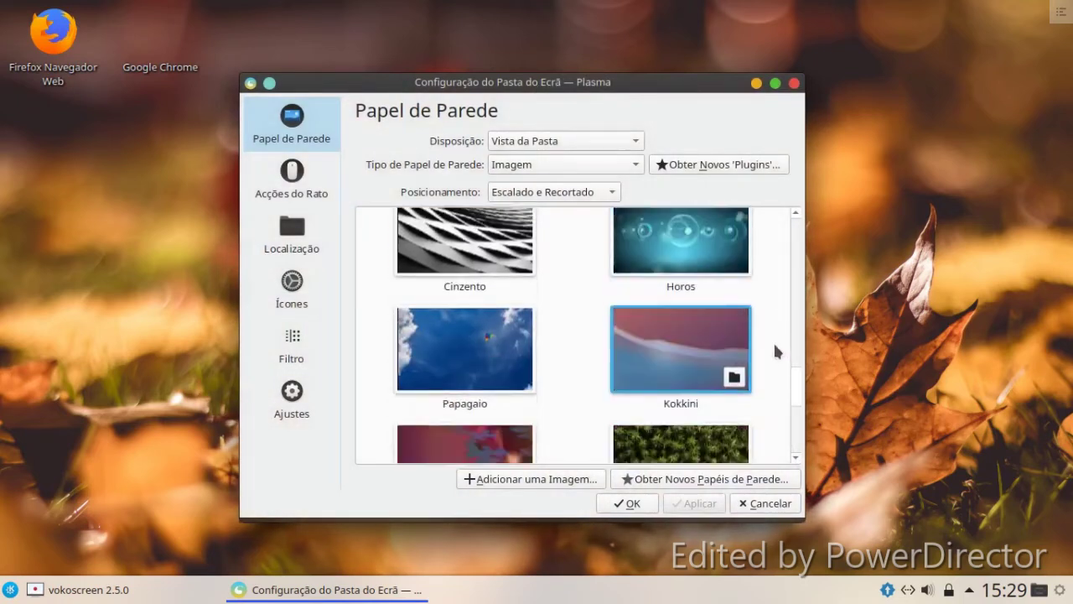
pyautogui.scroll(-5, 768, 339)
pyautogui.scroll(2, 757, 335)
pyautogui.scroll(5, 755, 340)
pyautogui.scroll(6, 722, 347)
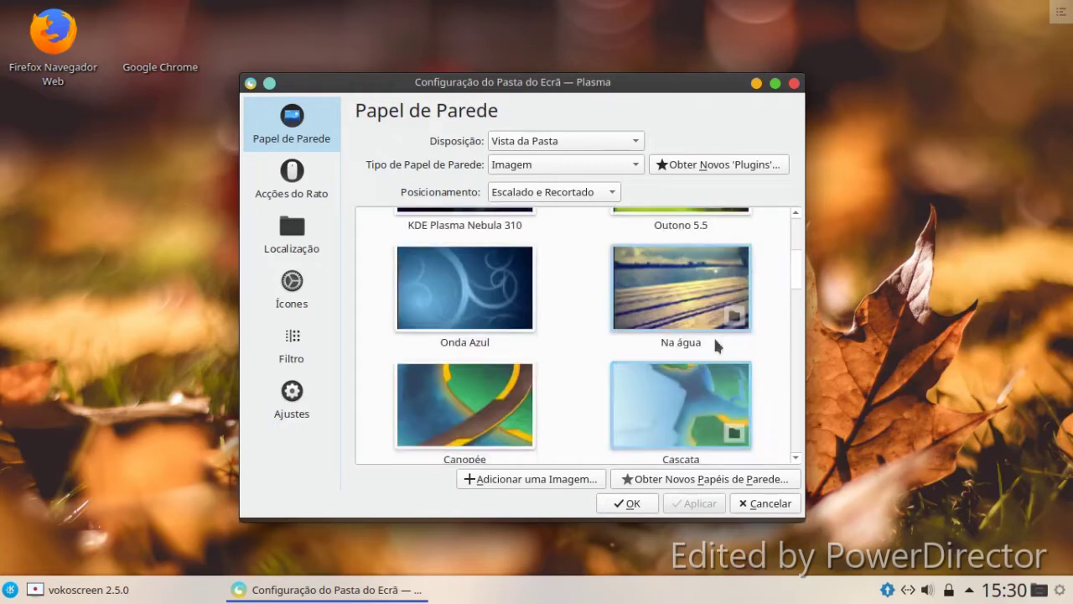
pyautogui.scroll(2, 715, 344)
pyautogui.scroll(1, 709, 344)
pyautogui.click(461, 241)
pyautogui.click(675, 504)
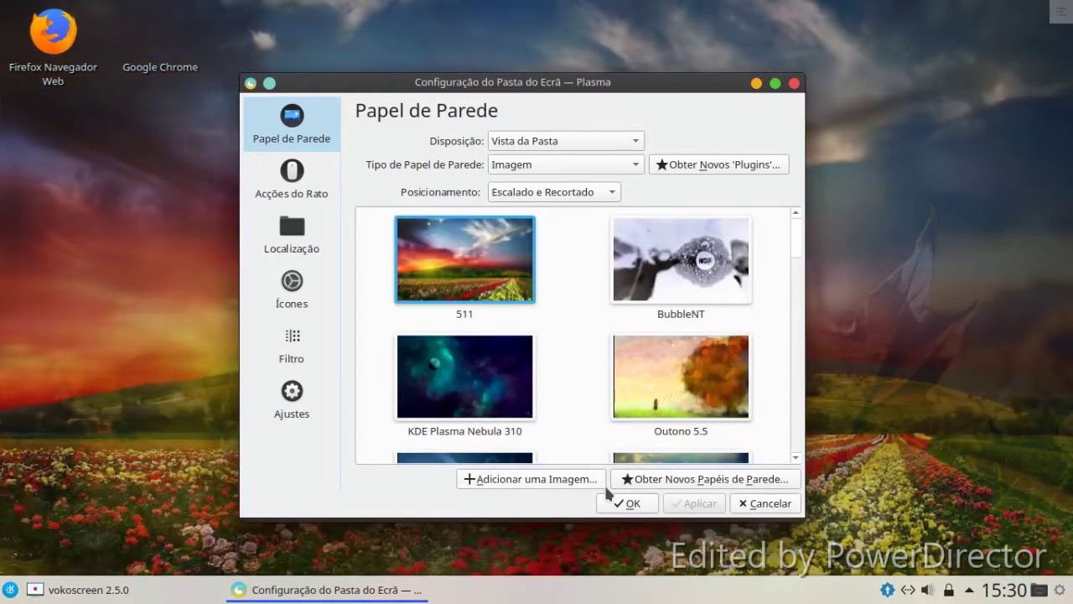
# Step: Check the image file chooser for adding a custom wallpaper, cancel it, and close the desktop settings
pyautogui.click(602, 482)
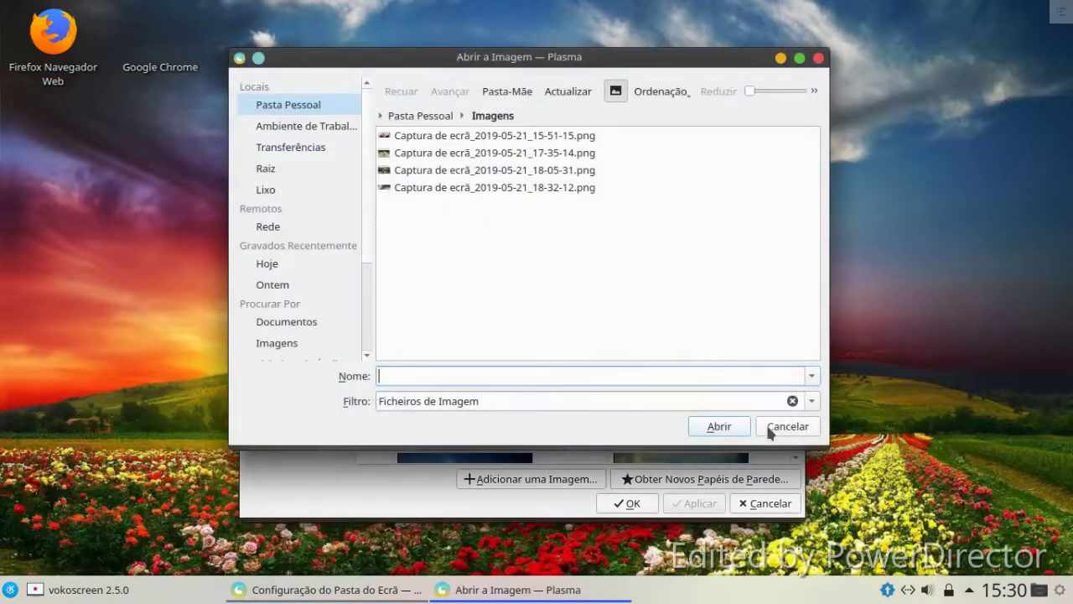
pyautogui.click(770, 426)
pyautogui.click(631, 503)
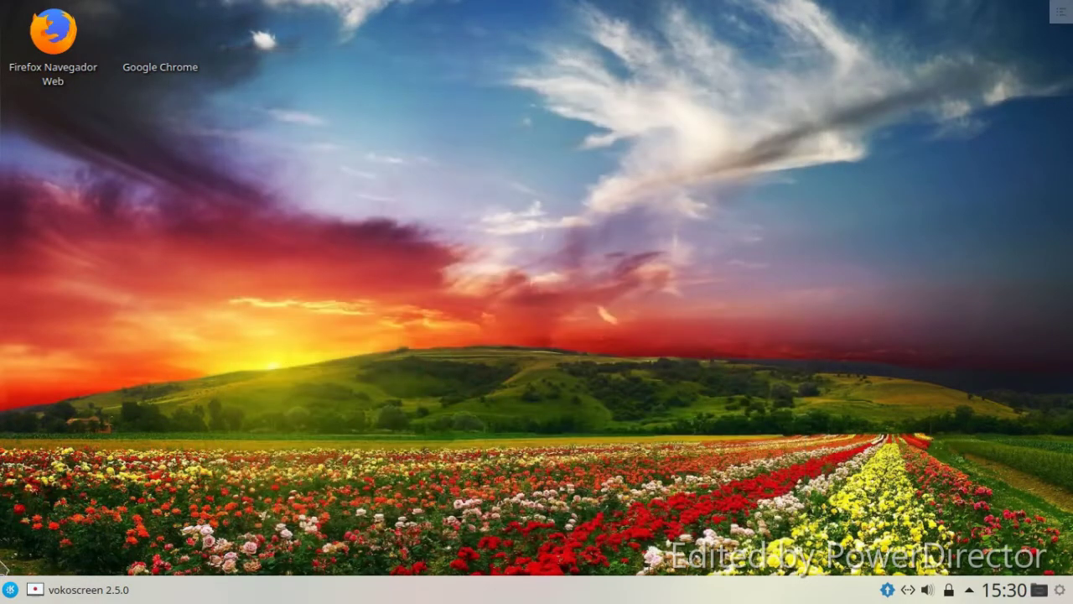
# Step: Preview the application launcher over the new wallpaper and view the task manager's alternative widgets without switching
pyautogui.click(10, 590)
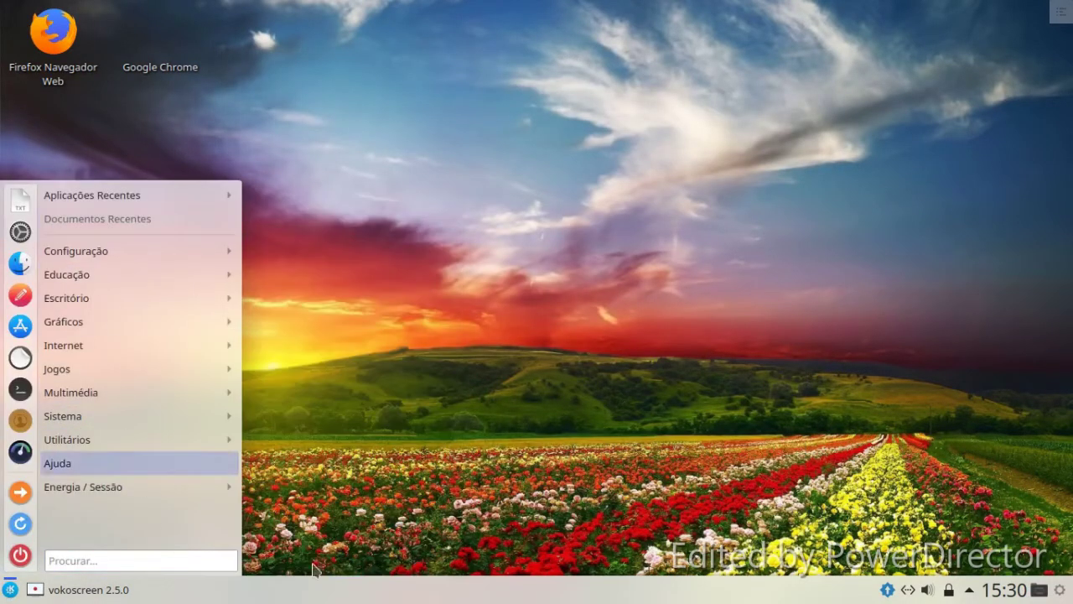
pyautogui.click(582, 537)
pyautogui.rightClick(577, 589)
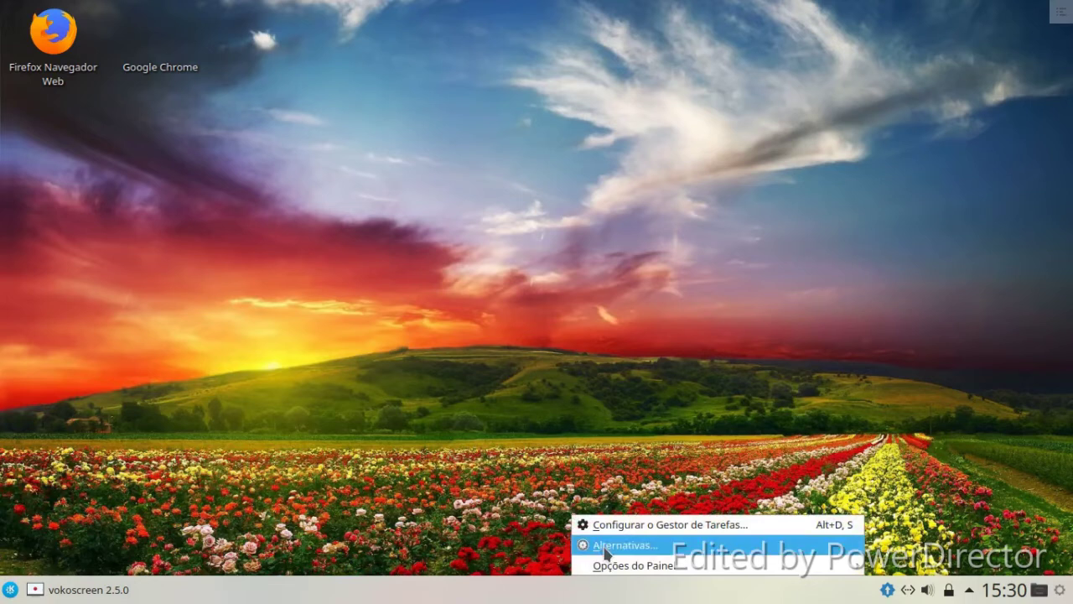
pyautogui.click(587, 544)
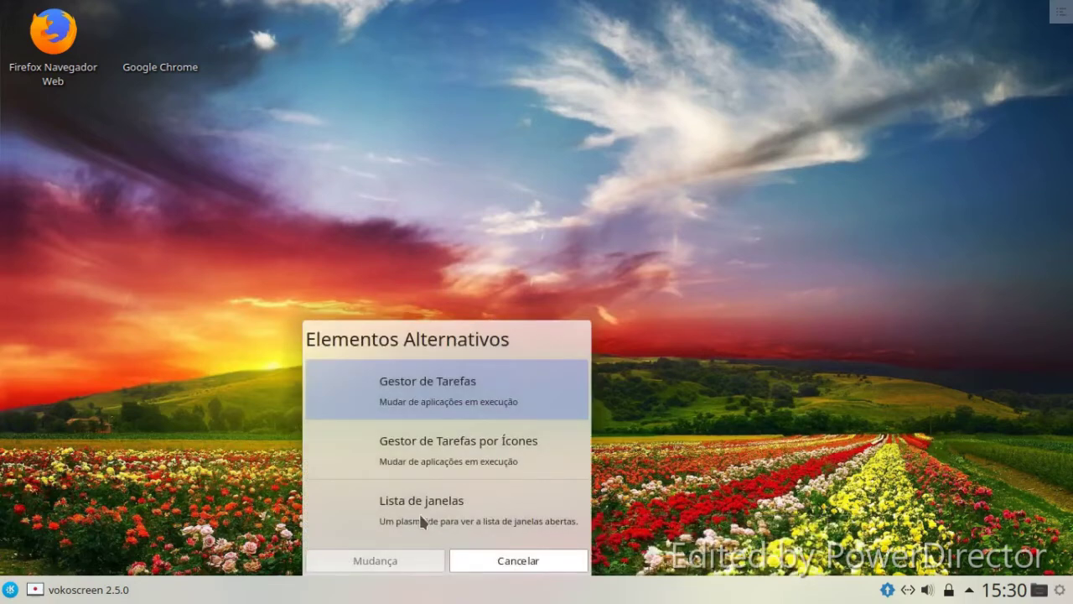
pyautogui.click(509, 568)
# Step: Browse the widgets available for the panel, from activities to media controls, and close the list without adding any
pyautogui.rightClick(514, 590)
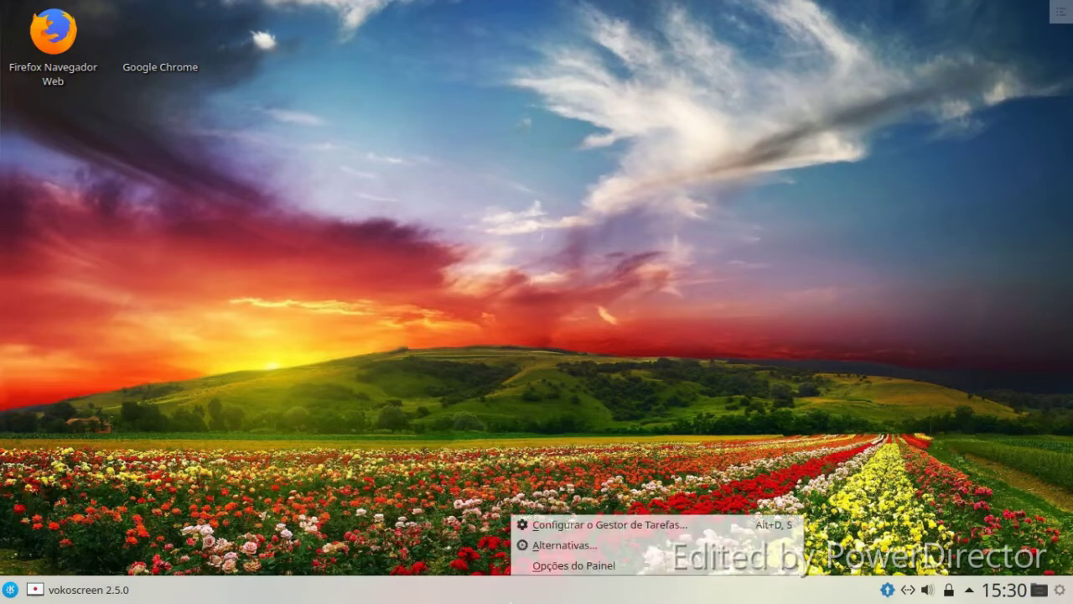
pyautogui.moveTo(653, 567)
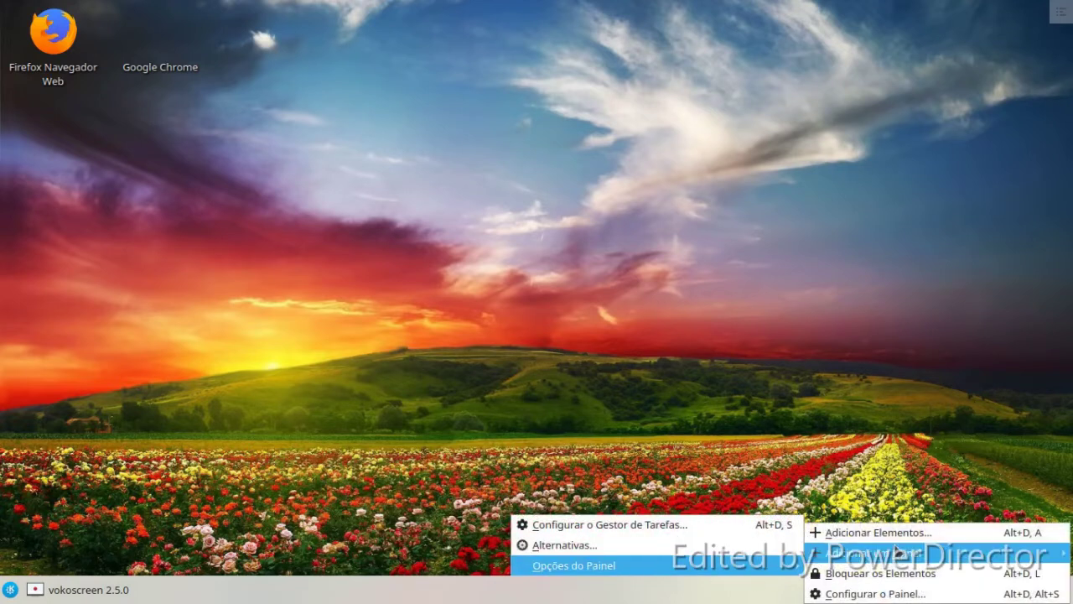
pyautogui.click(894, 535)
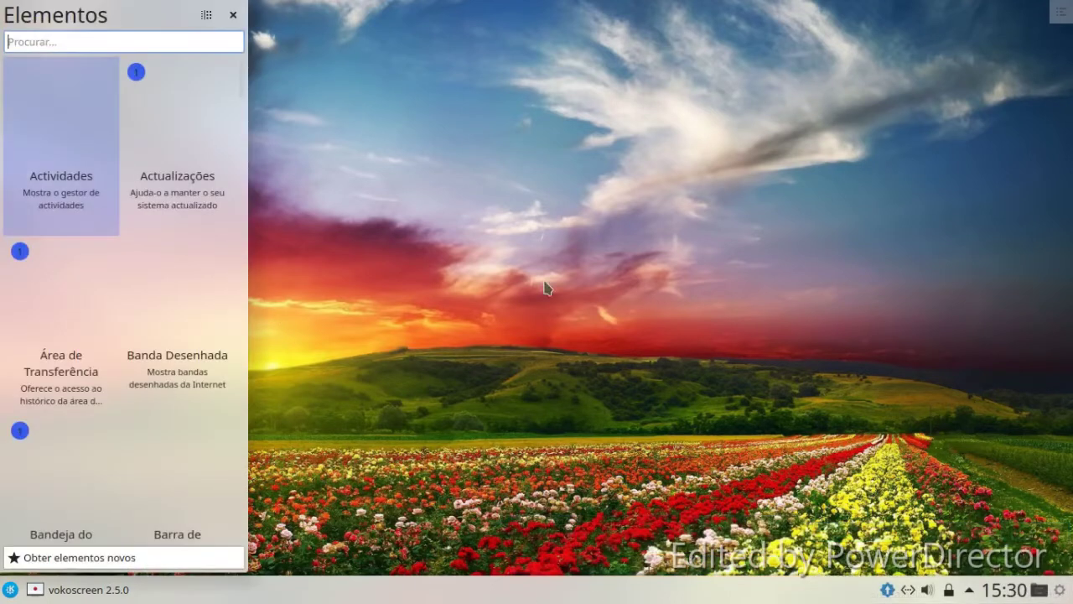
pyautogui.scroll(-5, 191, 159)
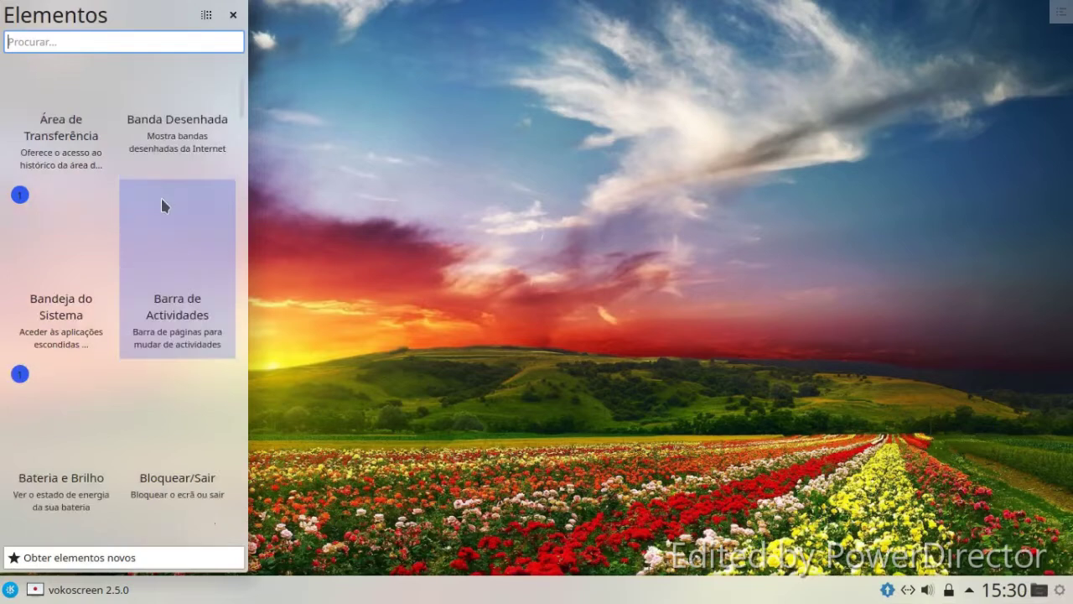
pyautogui.scroll(-6, 170, 211)
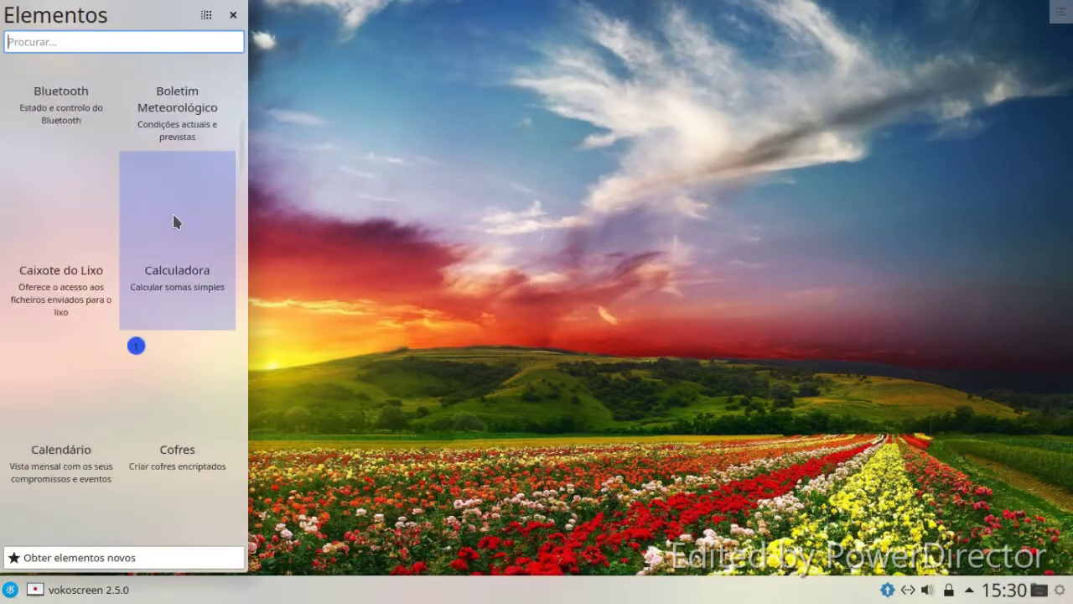
pyautogui.scroll(-3, 179, 220)
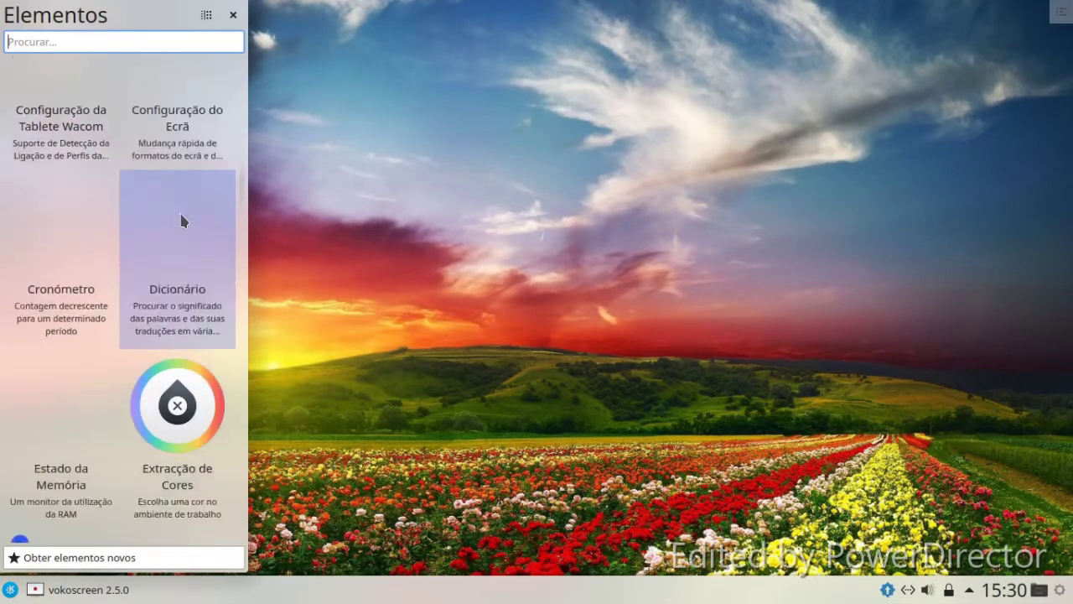
pyautogui.scroll(-5, 189, 222)
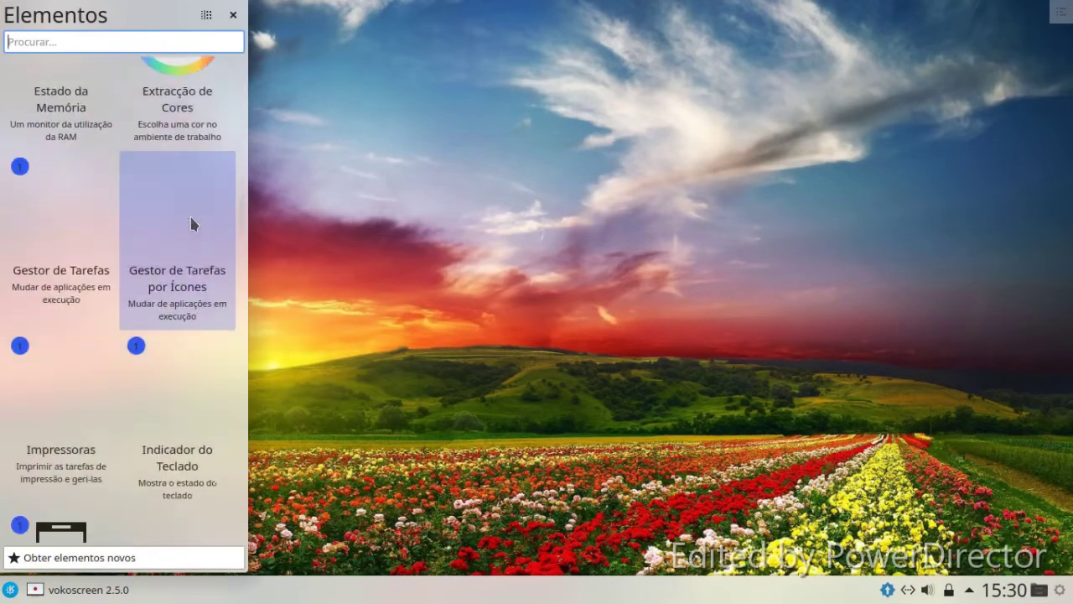
pyautogui.scroll(-5, 191, 221)
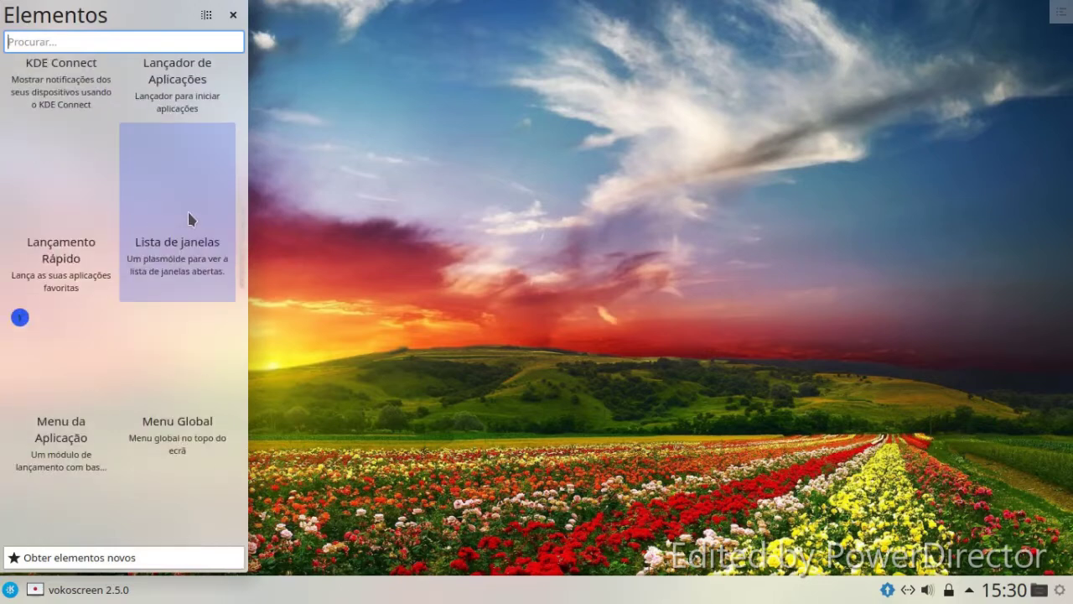
pyautogui.scroll(-4, 189, 220)
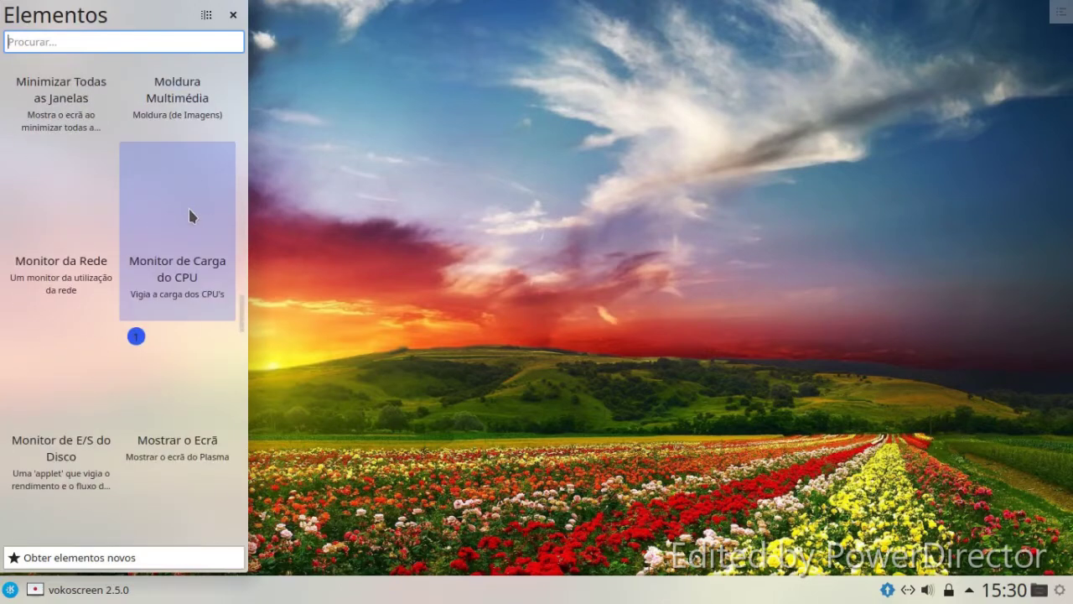
pyautogui.scroll(-5, 188, 207)
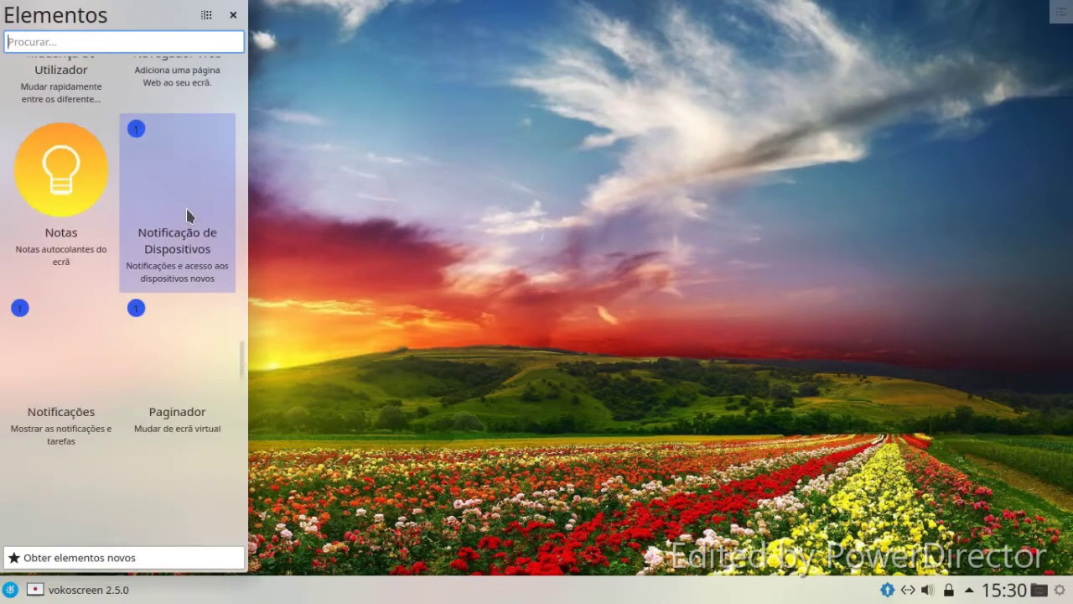
pyautogui.scroll(-5, 187, 206)
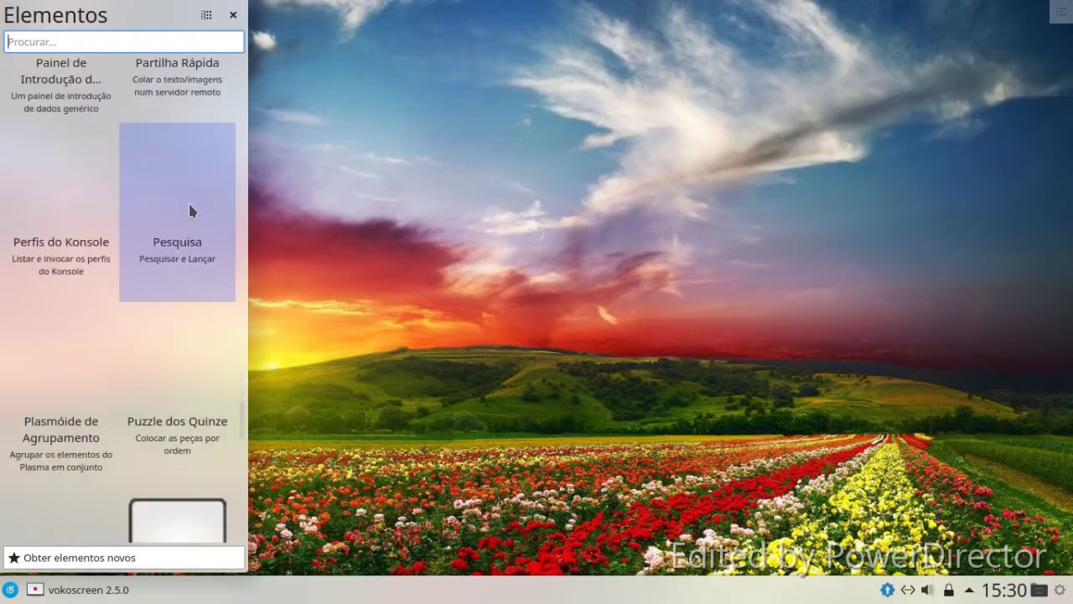
pyautogui.scroll(-5, 187, 208)
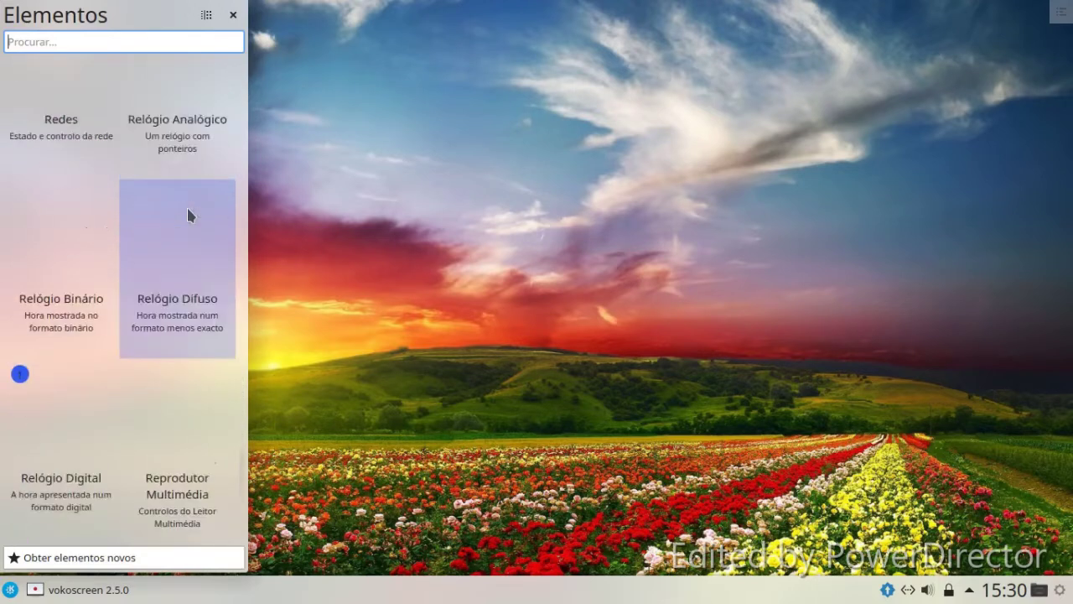
pyautogui.scroll(-3, 188, 206)
pyautogui.scroll(2, 188, 206)
pyautogui.scroll(2, 177, 214)
pyautogui.click(395, 256)
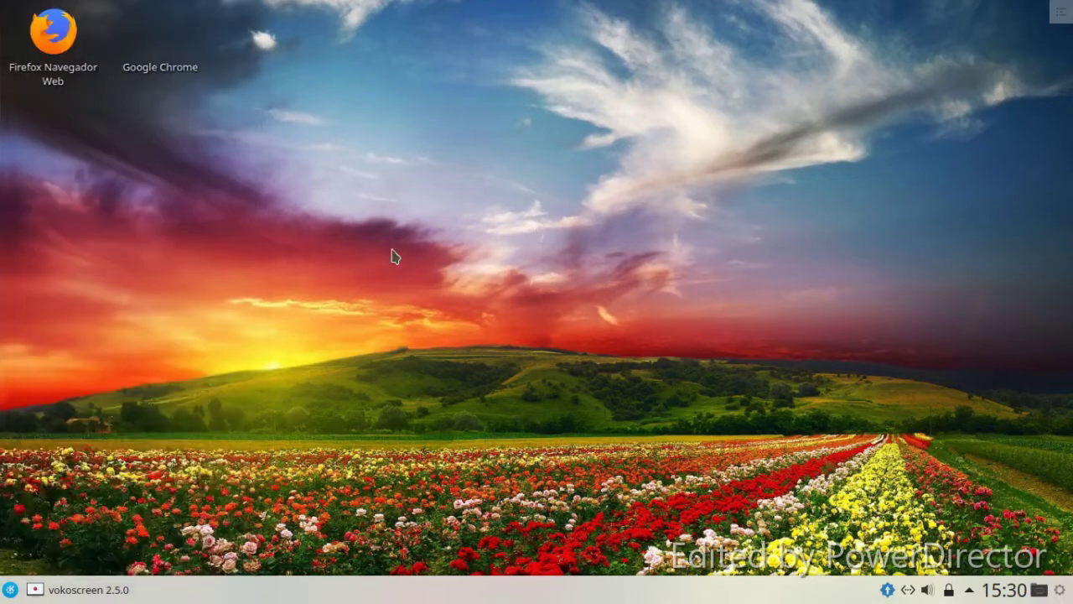
# Step: Increase the panel's height to 50 in the panel configuration and finish editing the panel
pyautogui.rightClick(342, 602)
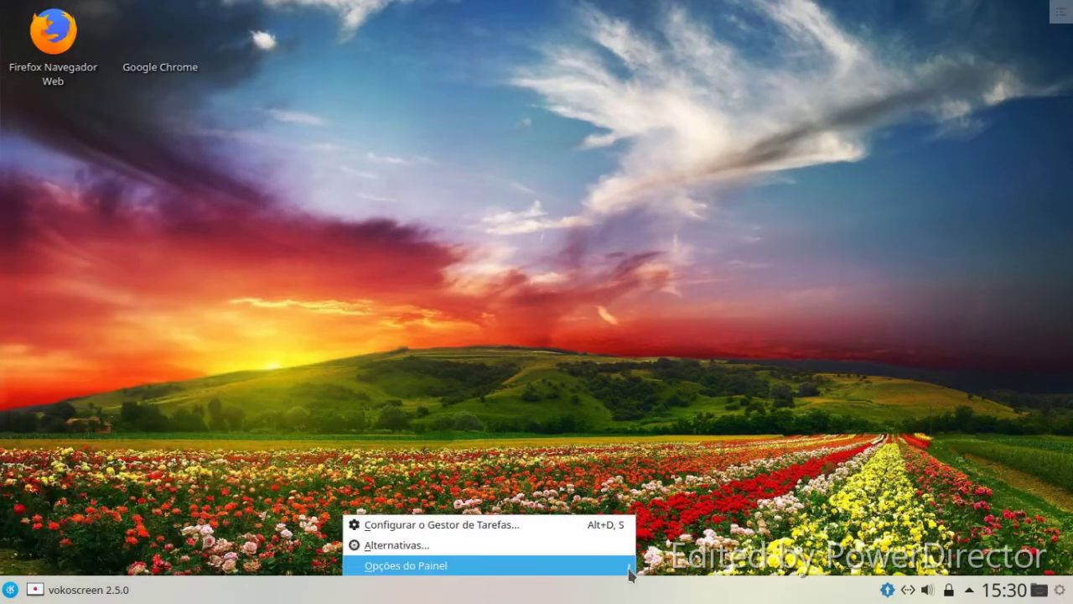
pyautogui.moveTo(631, 568)
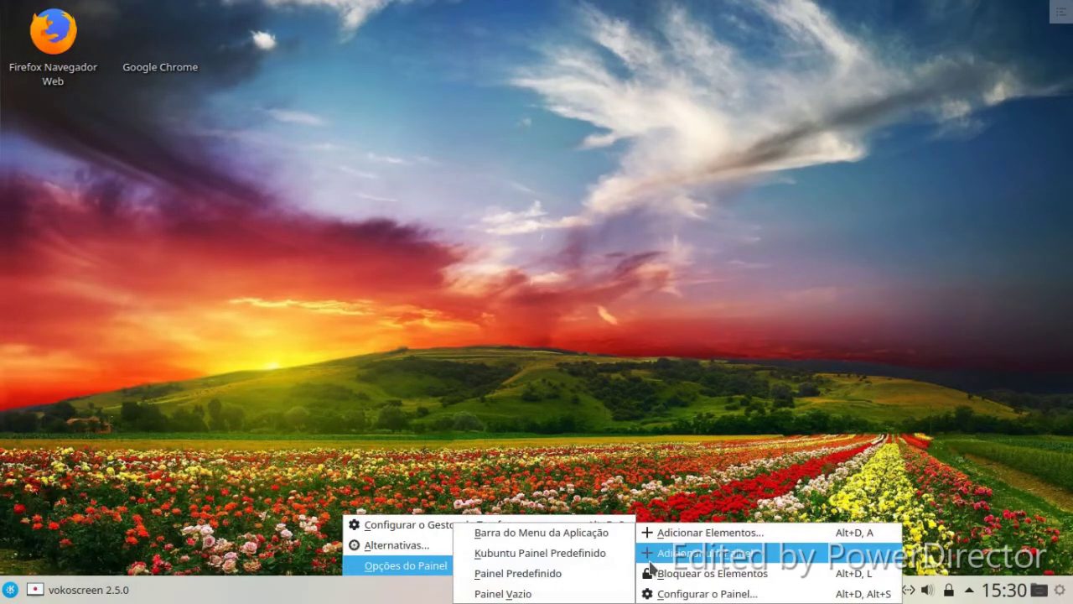
pyautogui.click(671, 593)
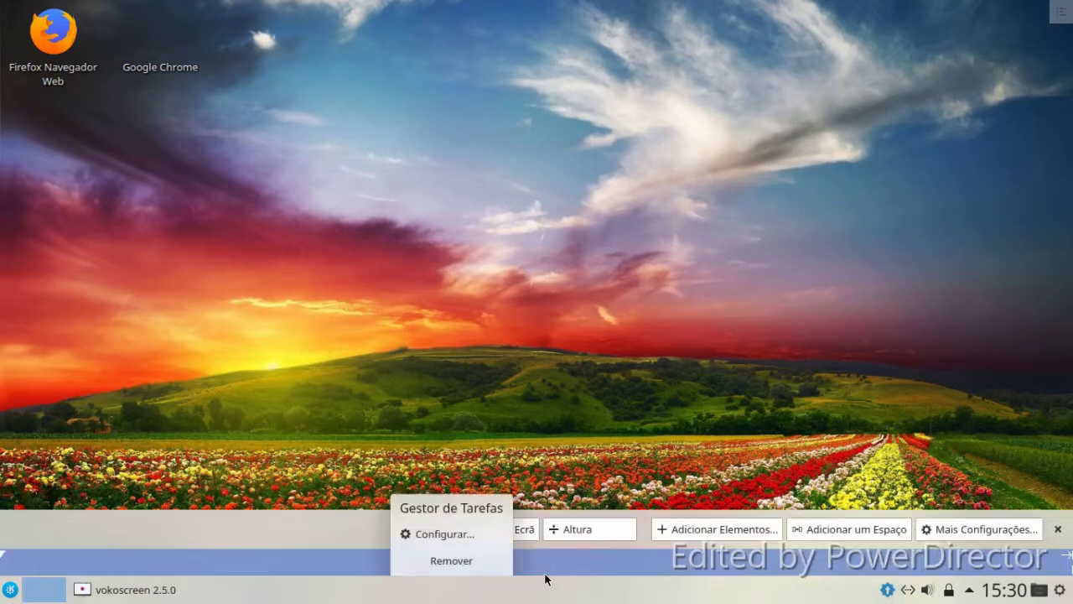
pyautogui.moveTo(634, 524)
pyautogui.mouseDown()
pyautogui.moveTo(634, 496)
pyautogui.moveTo(645, 517)
pyautogui.mouseUp()
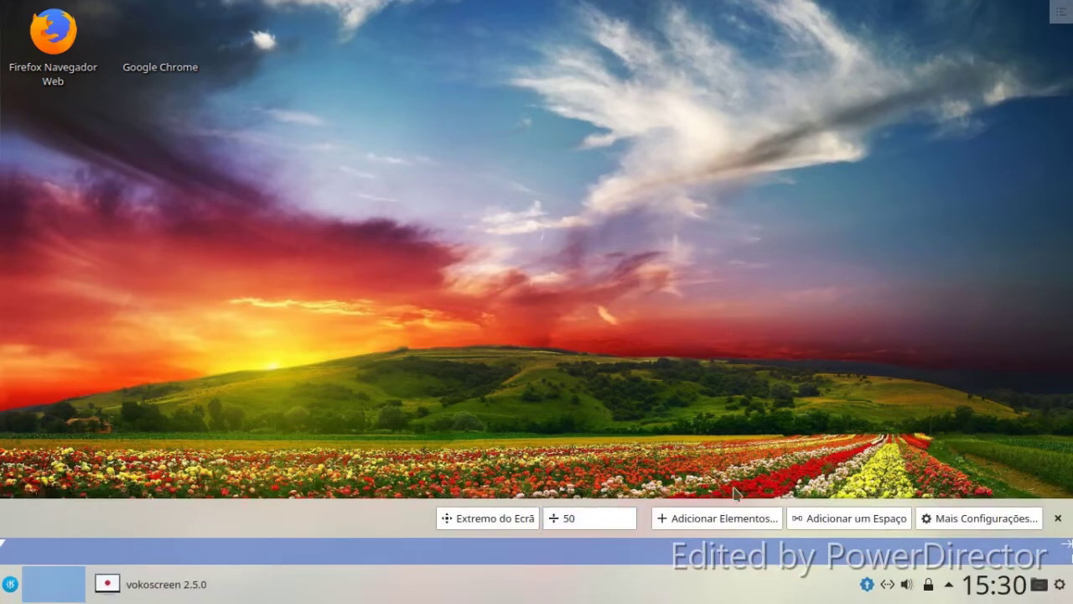
pyautogui.click(1060, 520)
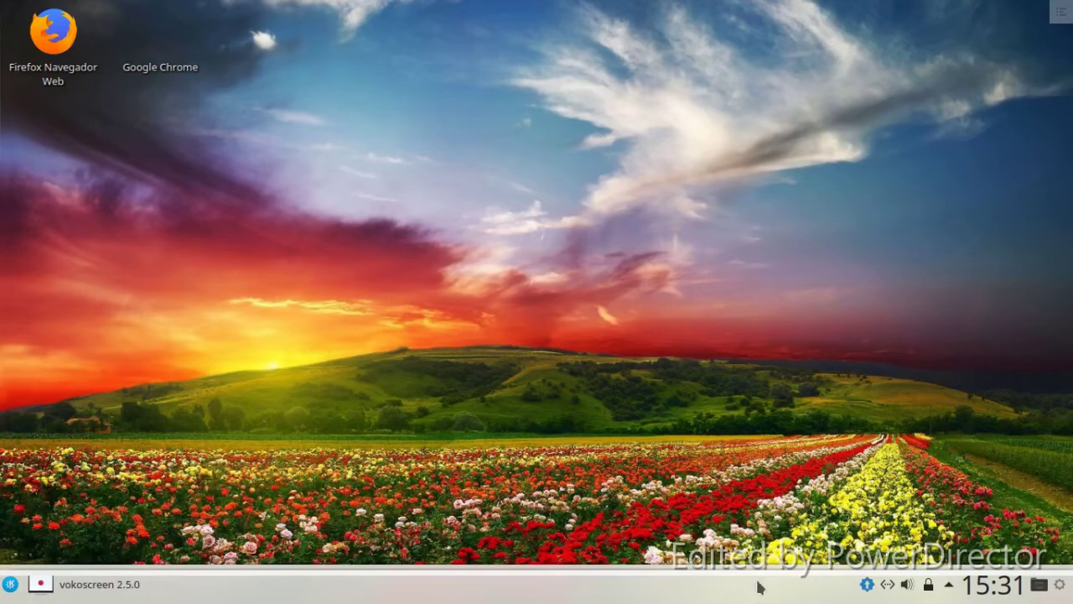
pyautogui.click(1060, 587)
pyautogui.click(1059, 587)
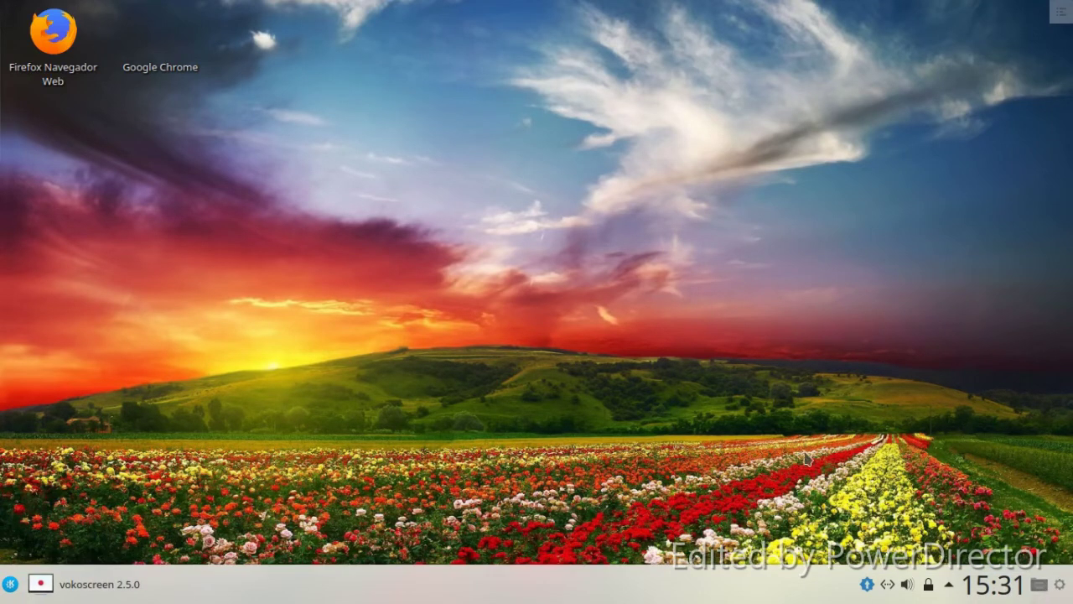
# Step: Try to launch Google Chrome from its desktop shortcut, and move that shortcut to the trash
pyautogui.click(158, 52)
pyautogui.doubleClick(160, 53)
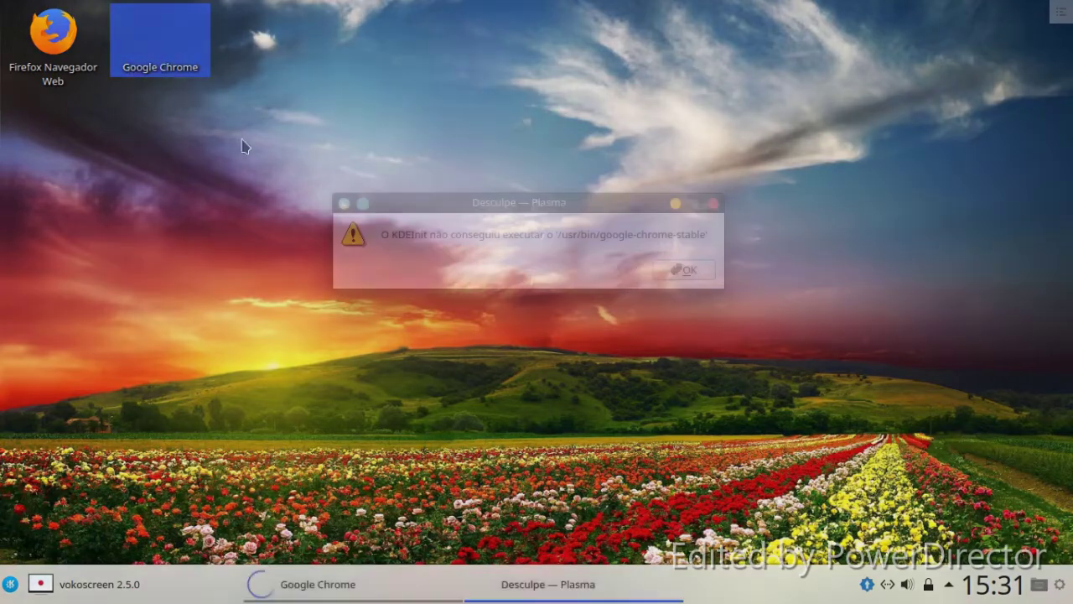
pyautogui.click(658, 268)
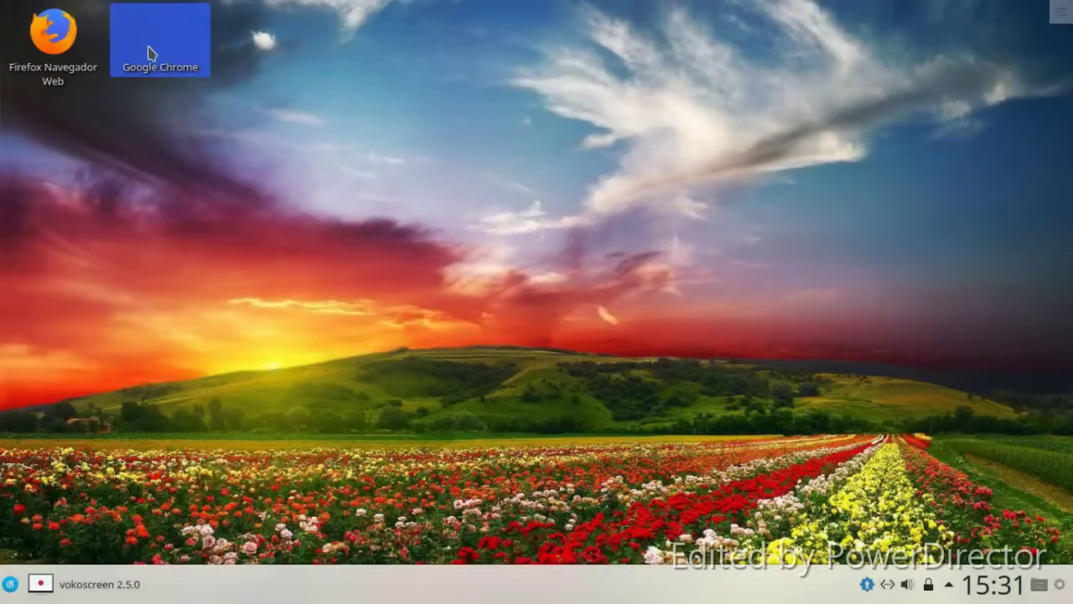
pyautogui.rightClick(148, 43)
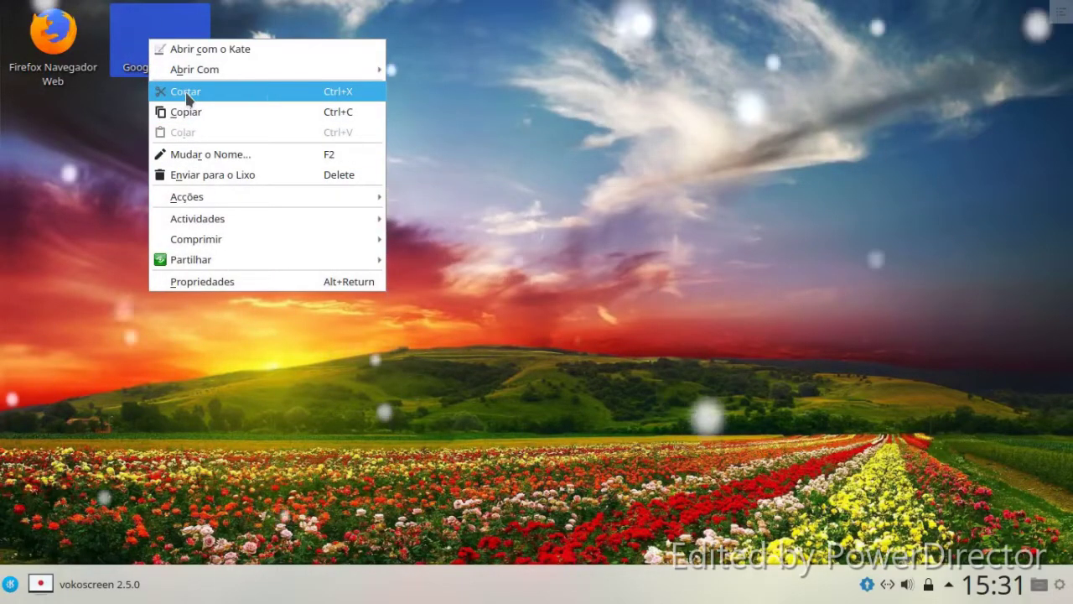
pyautogui.click(201, 174)
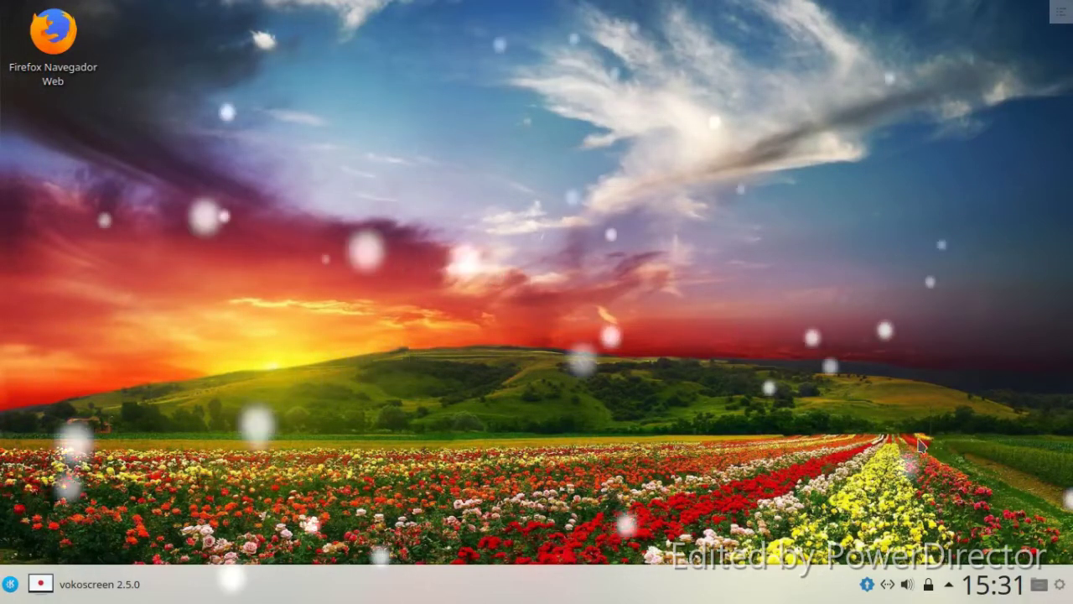
# Step: View the calendar, the status and notifications list, and the available updates from the system tray
pyautogui.click(974, 590)
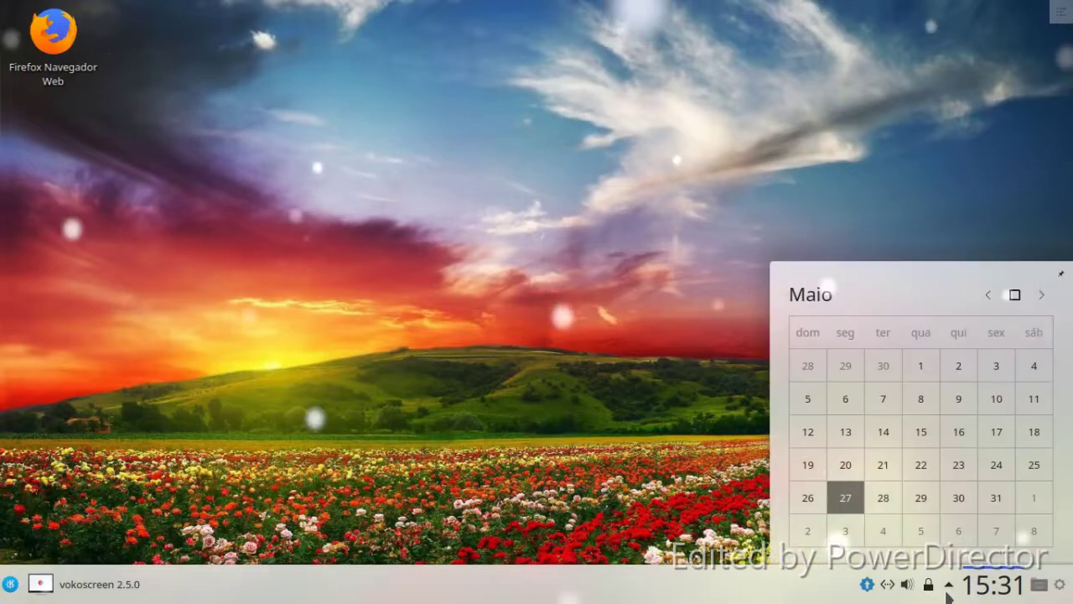
pyautogui.click(947, 586)
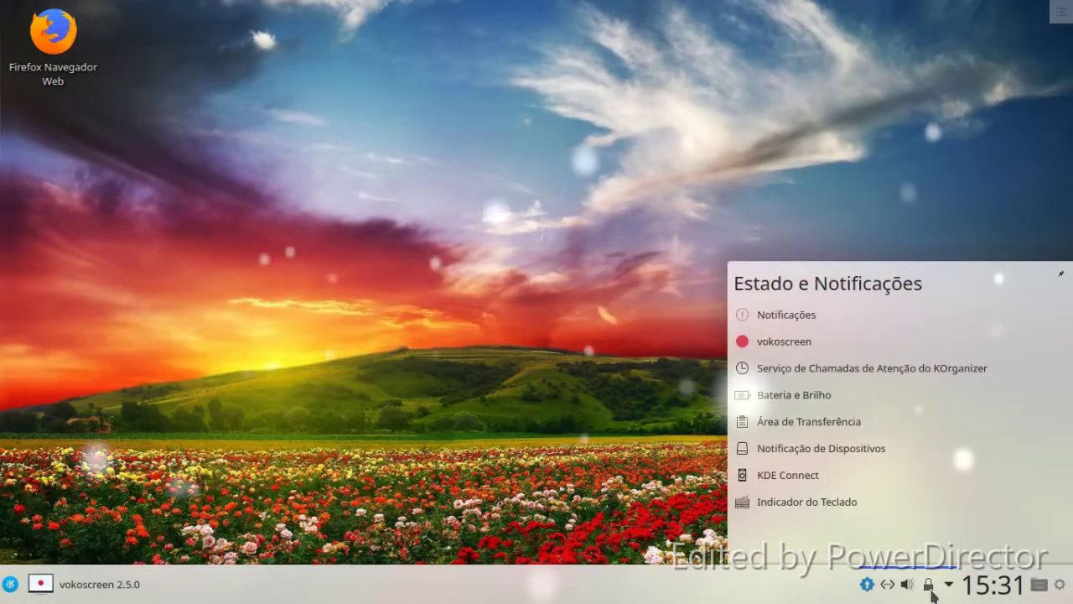
pyautogui.click(867, 585)
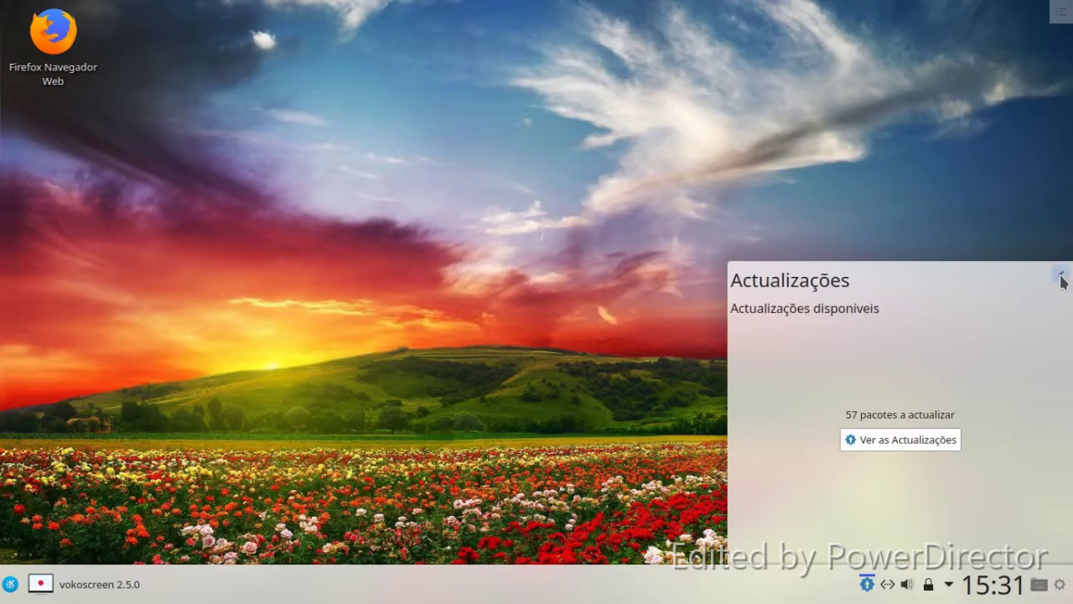
pyautogui.click(467, 307)
# Step: Look through the application launcher's categories, including Sistema, and check the desktop's context options without choosing any
pyautogui.click(10, 584)
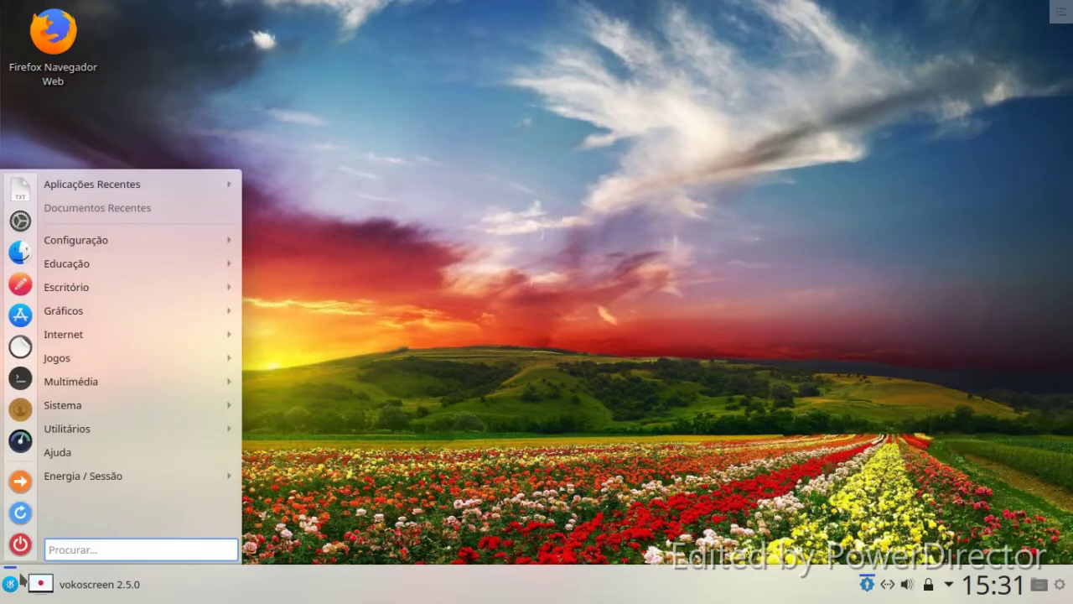
pyautogui.moveTo(60, 239)
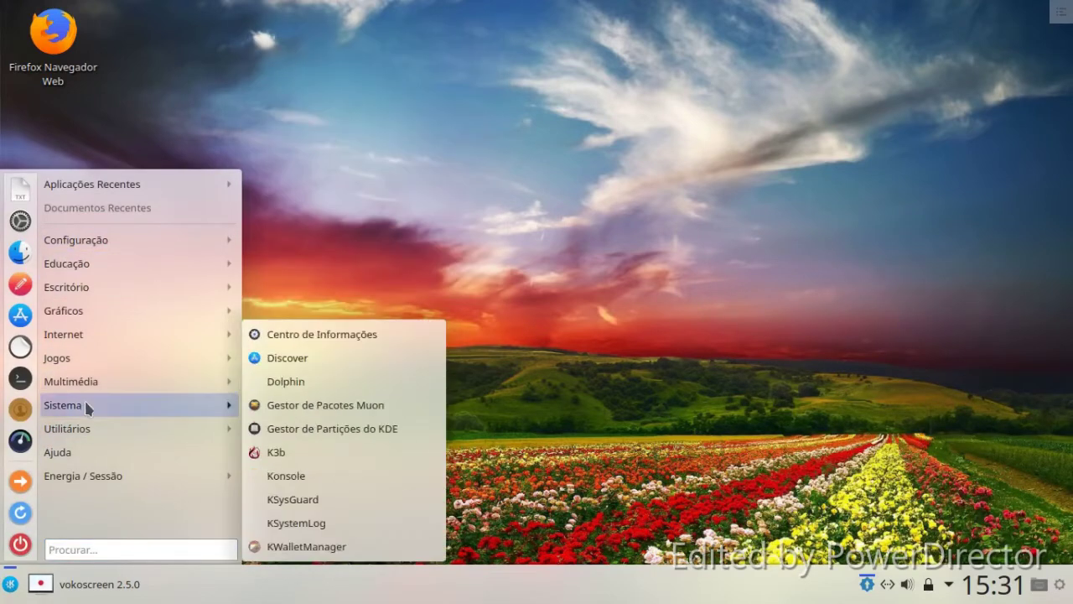
pyautogui.moveTo(89, 292)
pyautogui.click(235, 72)
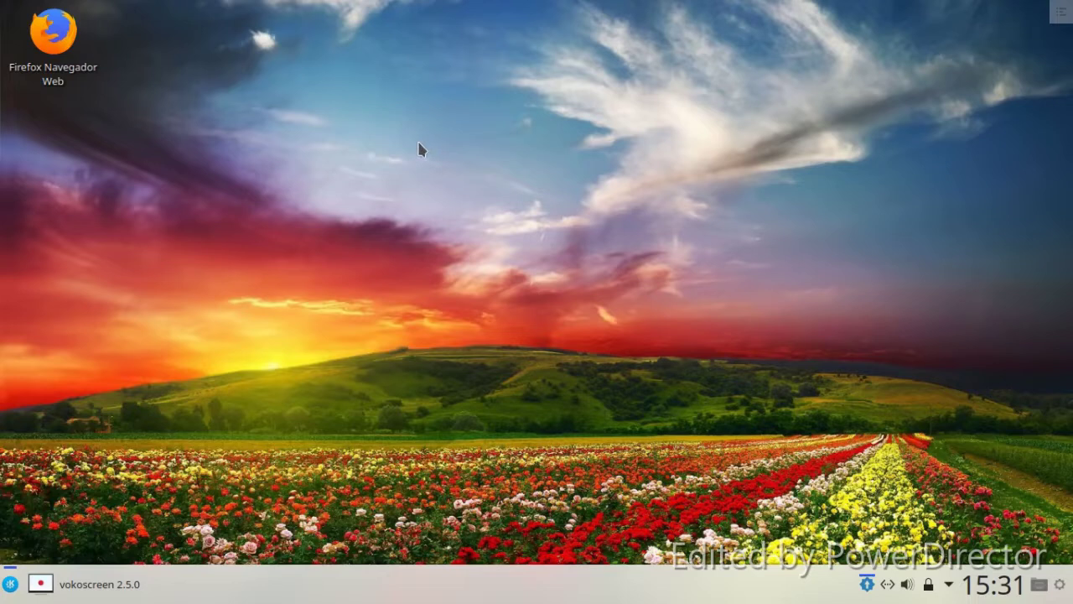
pyautogui.rightClick(414, 146)
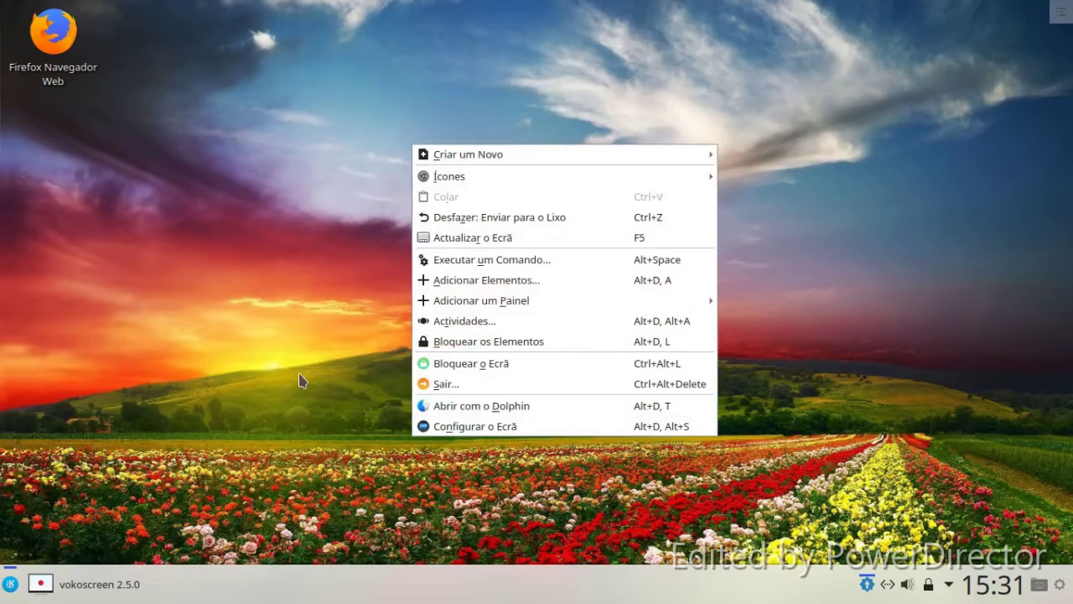
pyautogui.press('Escape')
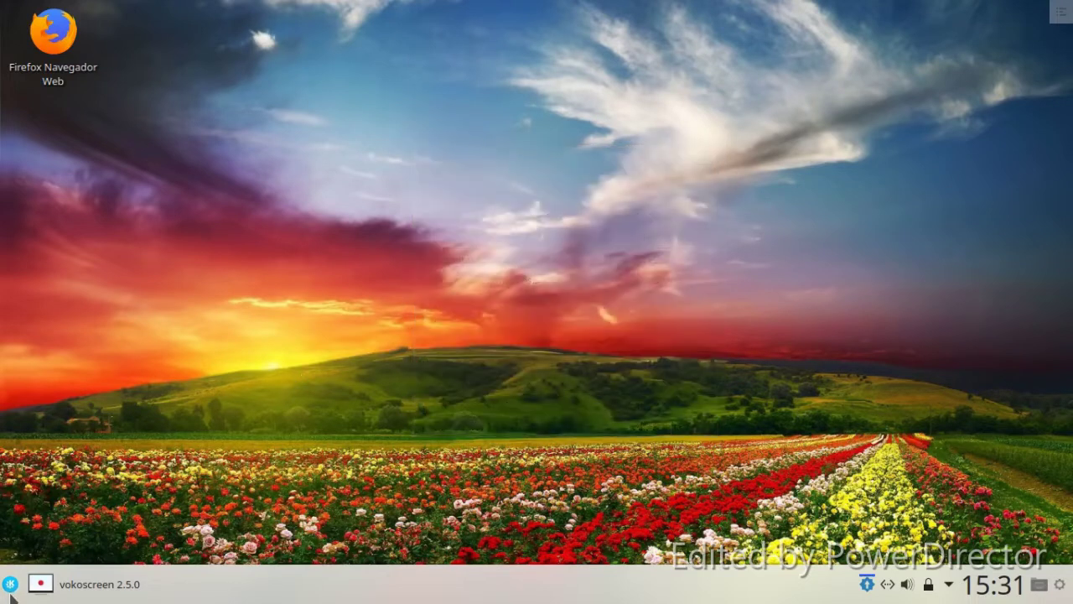
# Step: Open the application style settings in System Settings, closing the updates pop-up that covers the window
pyautogui.click(10, 584)
pyautogui.click(18, 220)
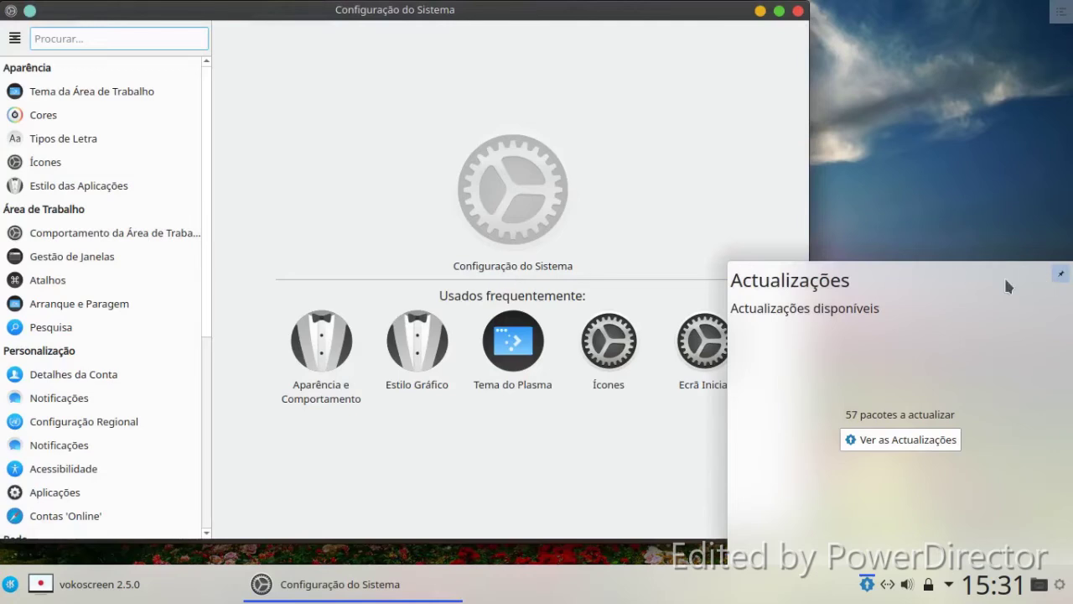
pyautogui.click(867, 586)
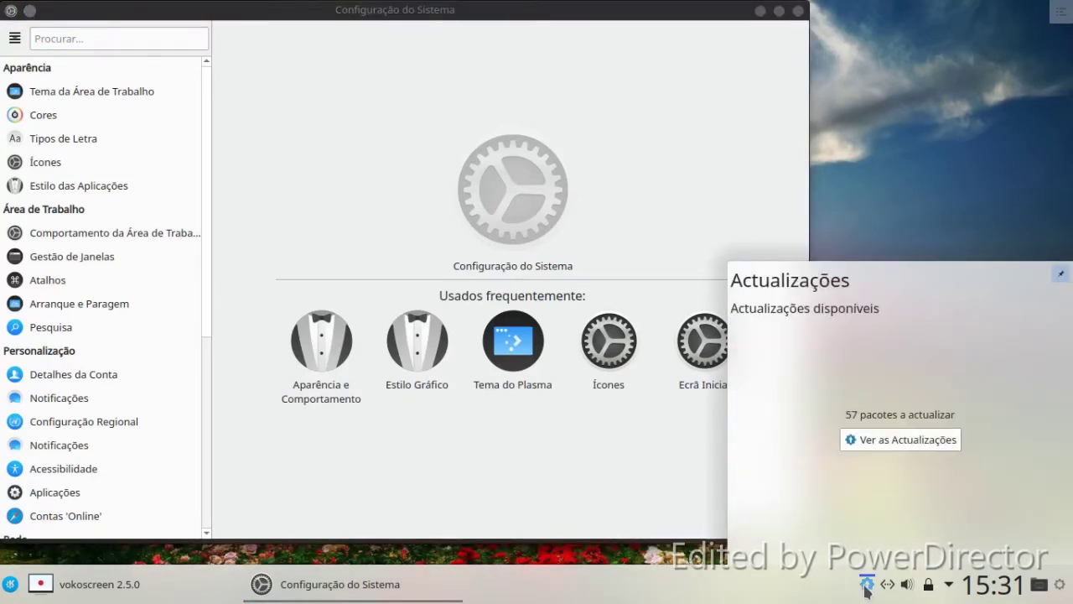
pyautogui.click(866, 586)
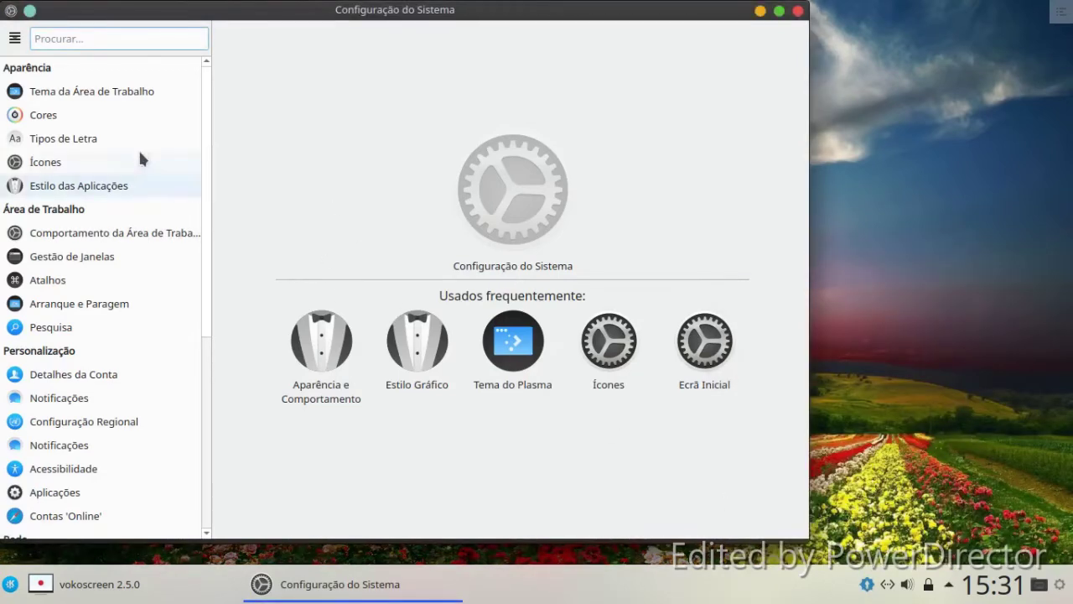
pyautogui.click(142, 186)
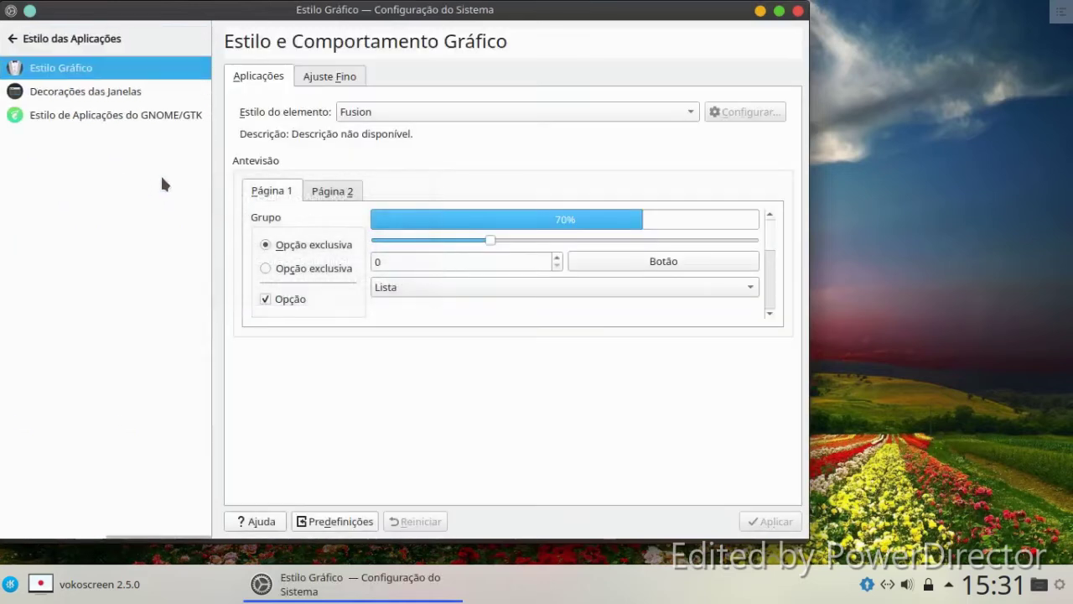
# Step: Move the settings window toward the middle of the desktop and open the GNOME/GTK application style settings
pyautogui.moveTo(335, 21); pyautogui.dragTo(466, 42)
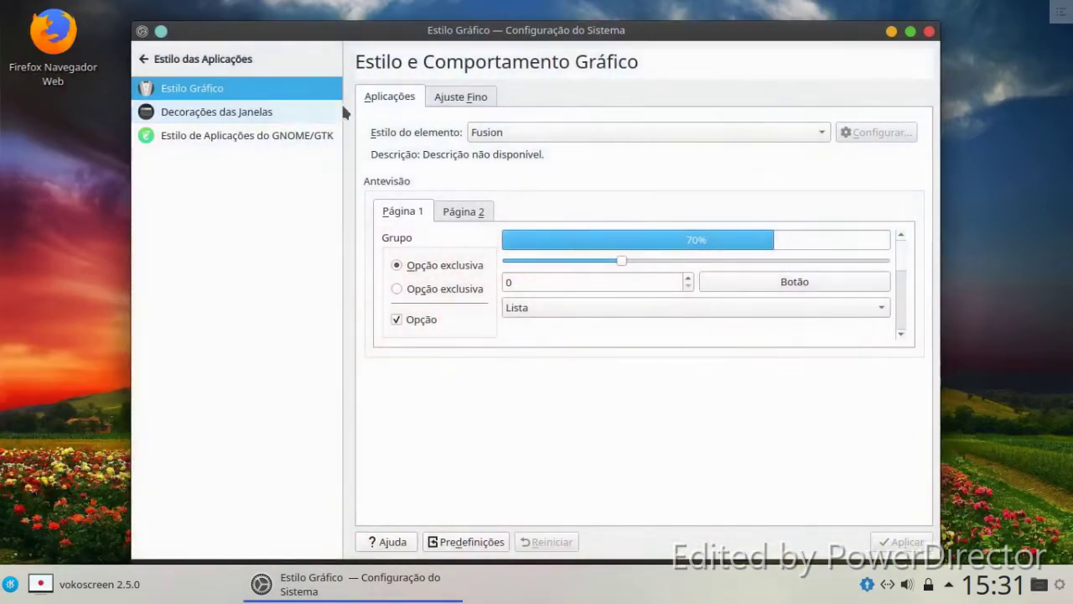
pyautogui.click(281, 112)
pyautogui.click(270, 136)
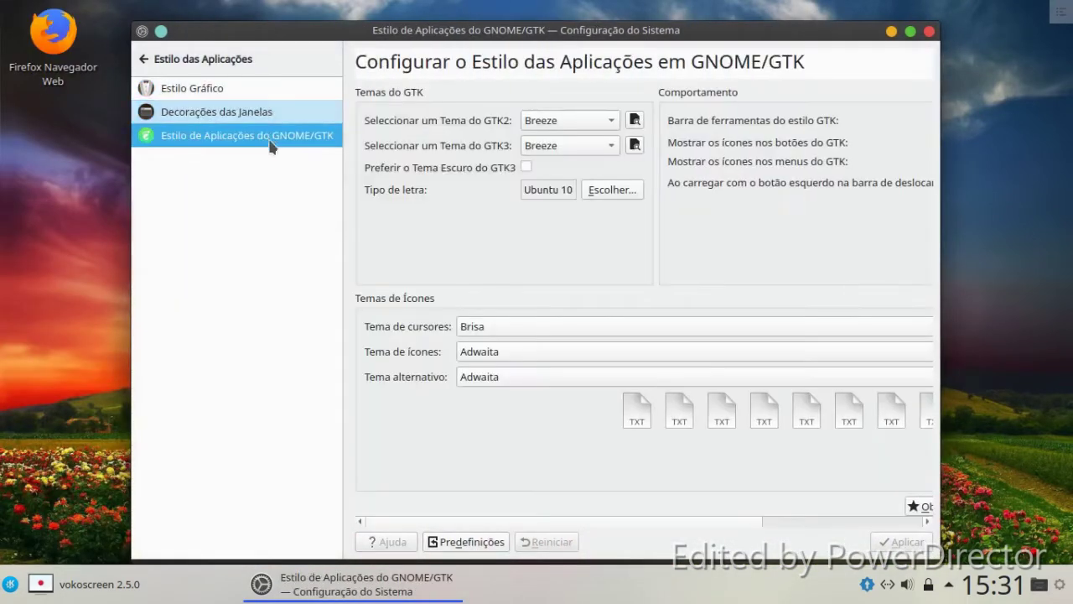
# Step: Check the available GTK2 and GTK3 themes without choosing another one
pyautogui.click(551, 122)
pyautogui.click(548, 122)
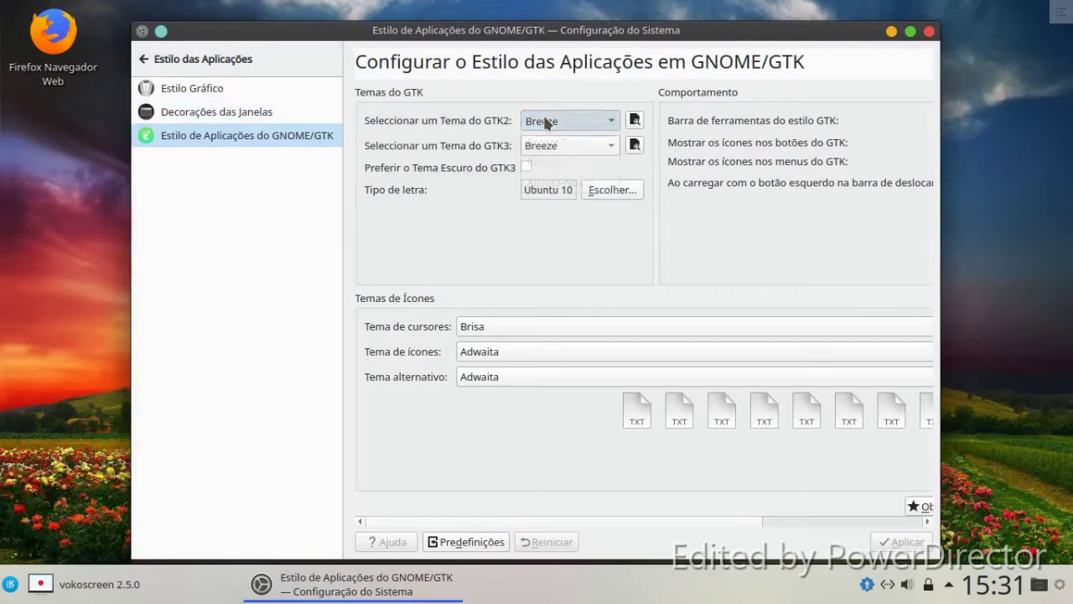
pyautogui.click(546, 122)
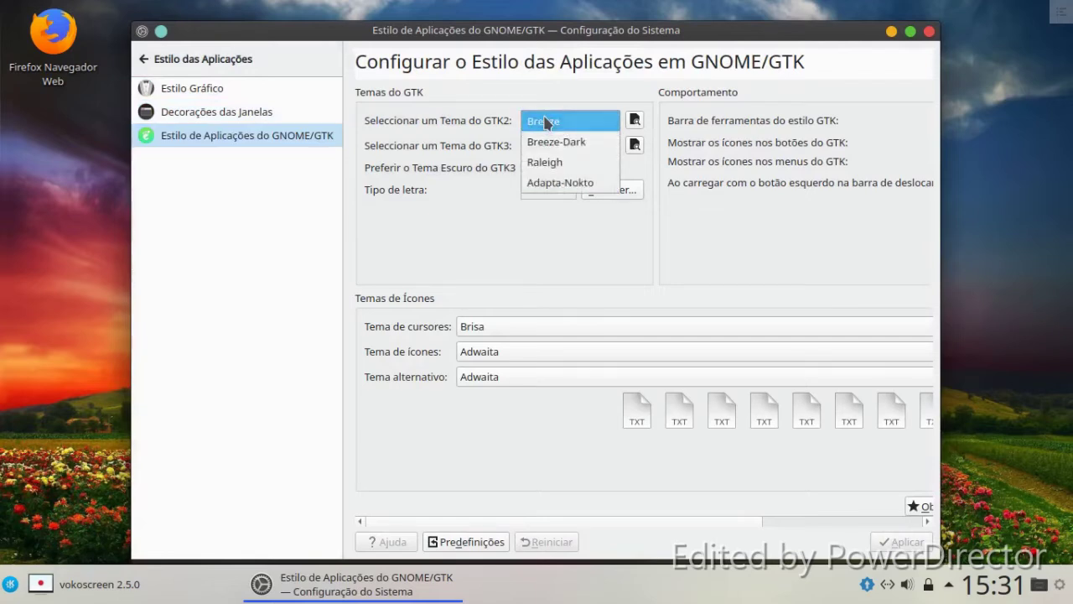
pyautogui.click(545, 123)
pyautogui.click(534, 147)
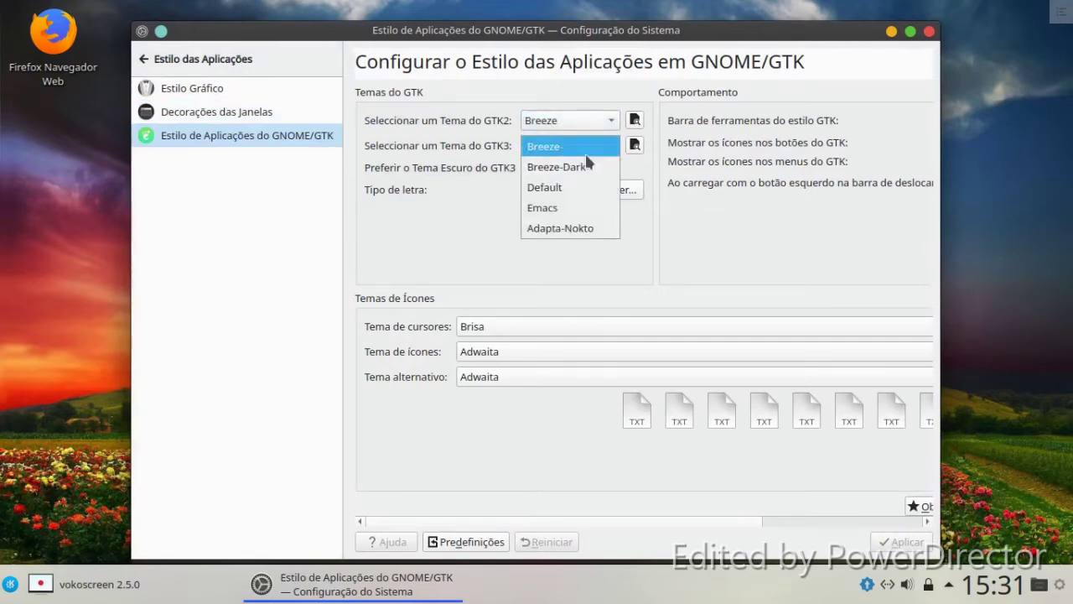
pyautogui.click(441, 217)
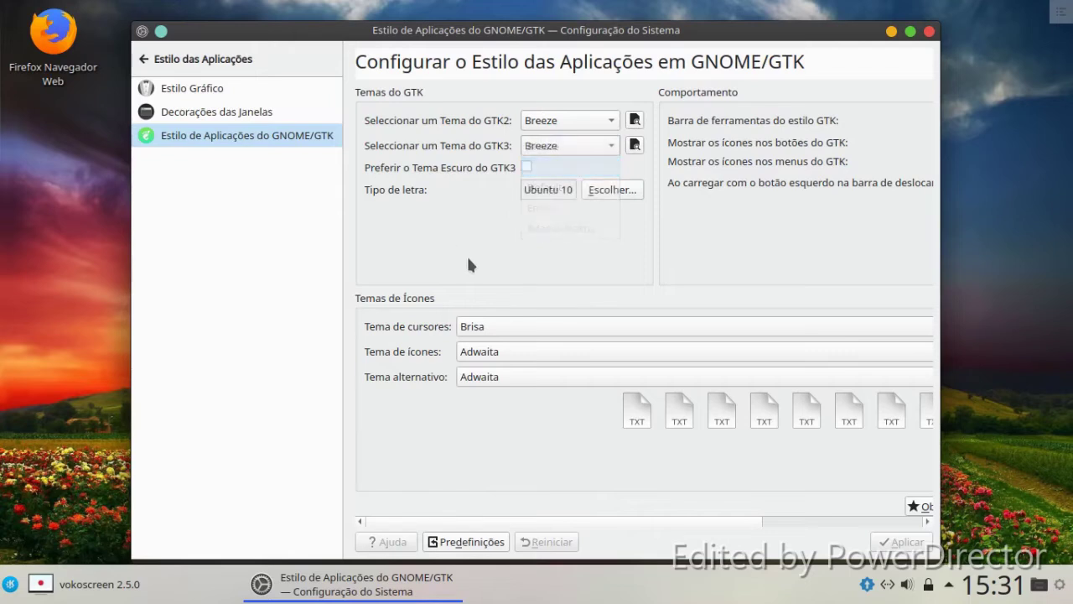
# Step: Set both the GTK icon theme and the alternative theme to McMojave-circle-black-dark and apply the change
pyautogui.click(517, 352)
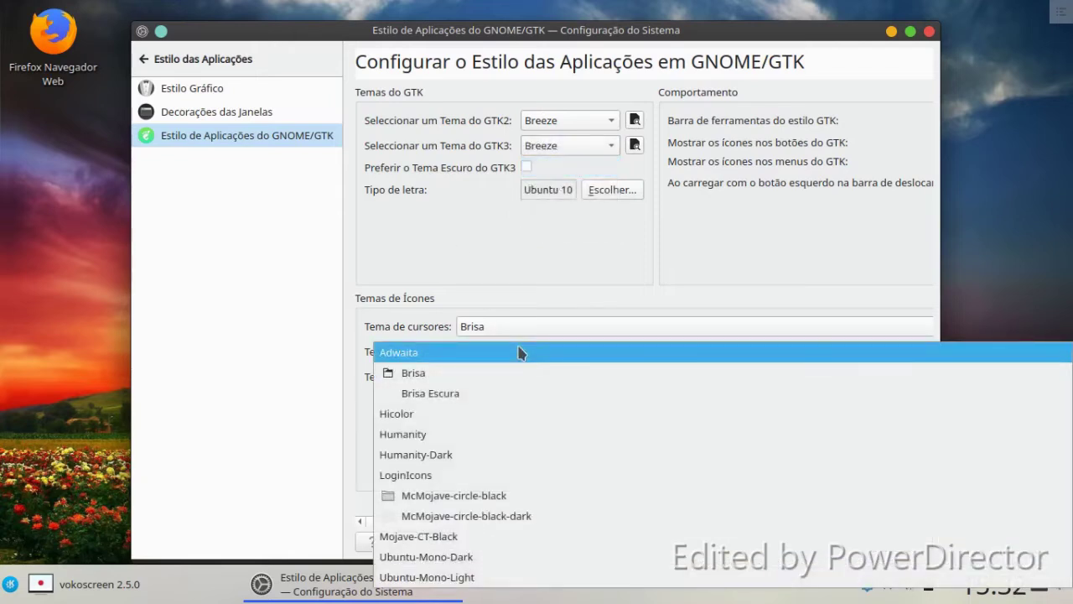
pyautogui.click(479, 516)
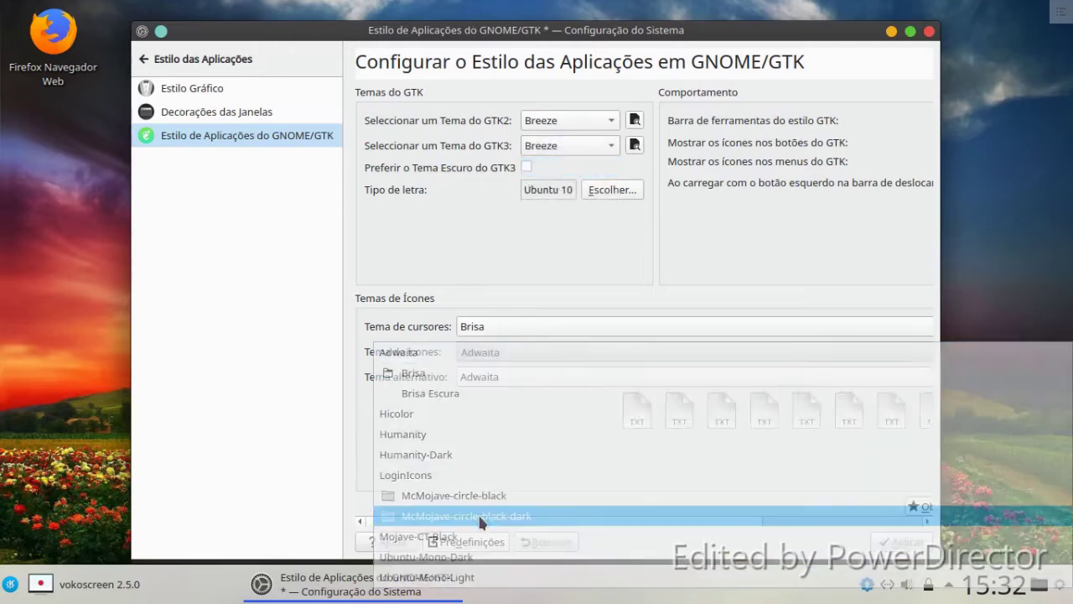
pyautogui.click(492, 380)
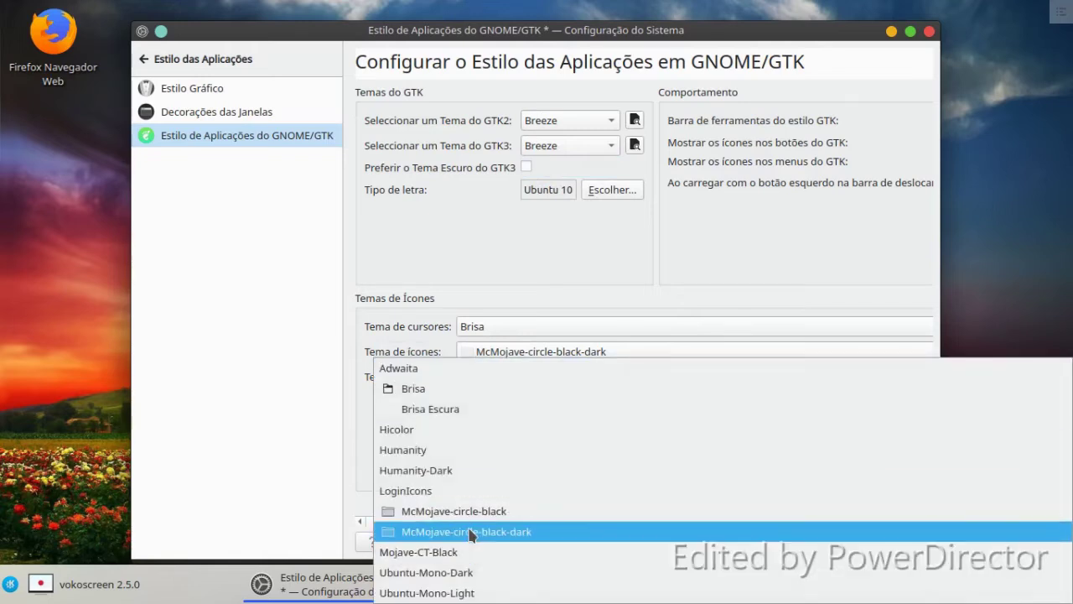
pyautogui.click(476, 532)
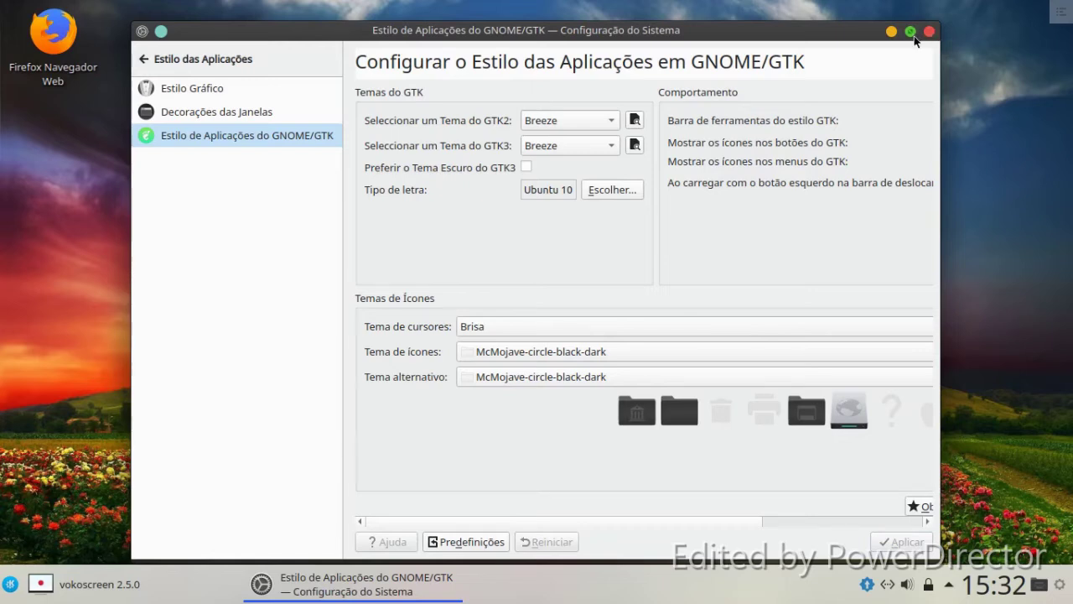
# Step: Select the McMojave theme in the window decoration settings and close System Settings
pyautogui.click(267, 96)
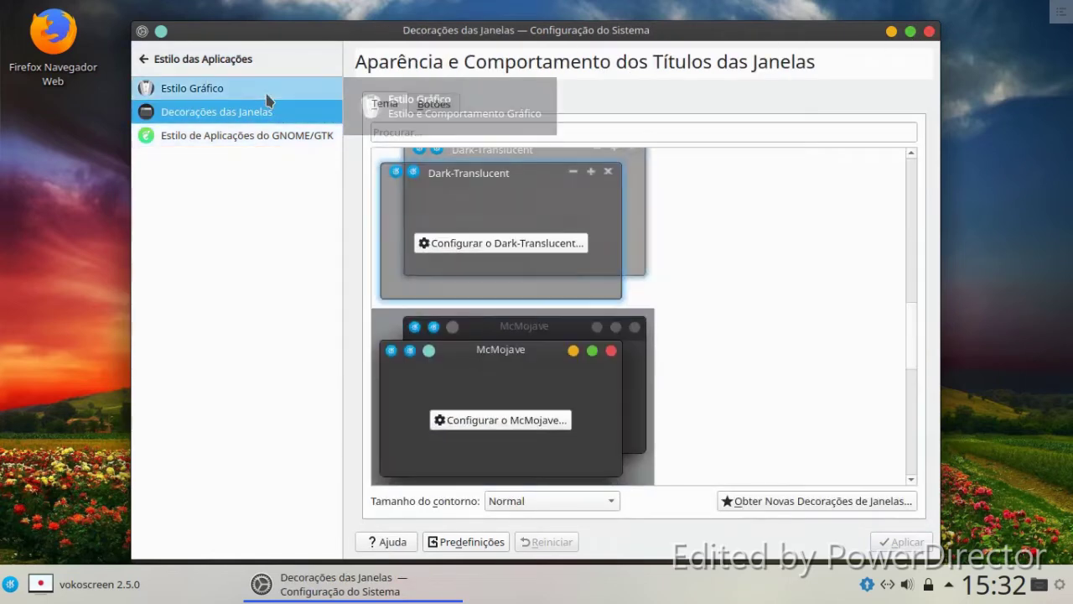
pyautogui.click(257, 112)
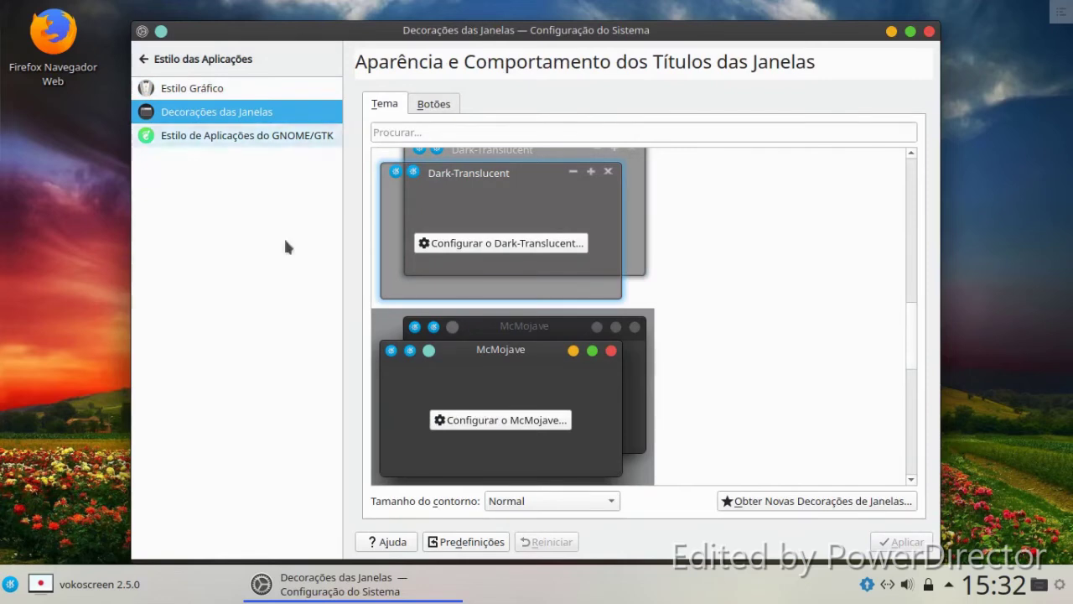
pyautogui.click(451, 408)
pyautogui.click(904, 542)
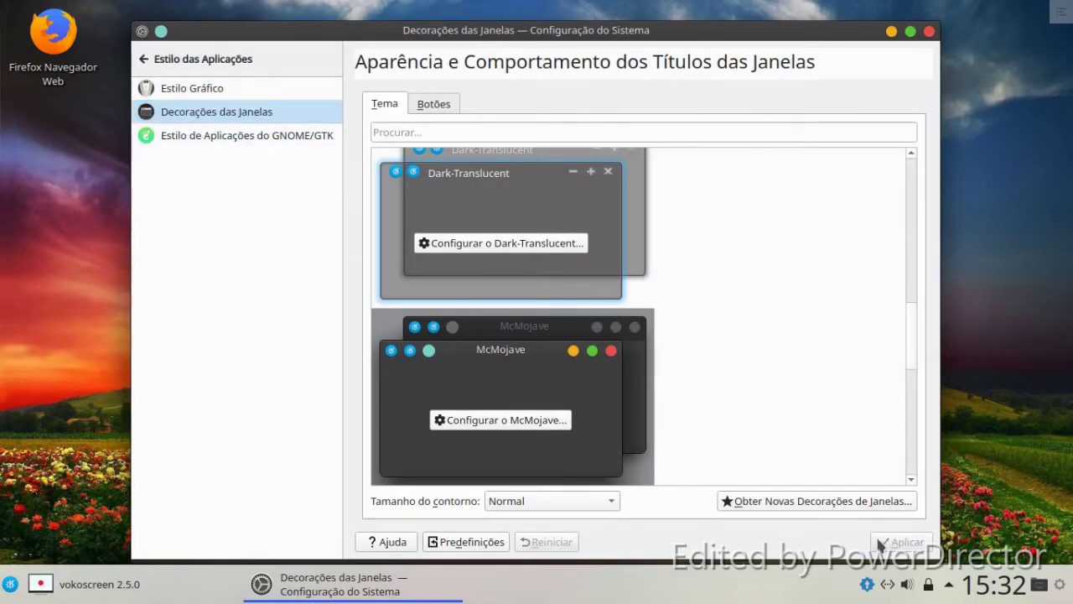
pyautogui.click(929, 31)
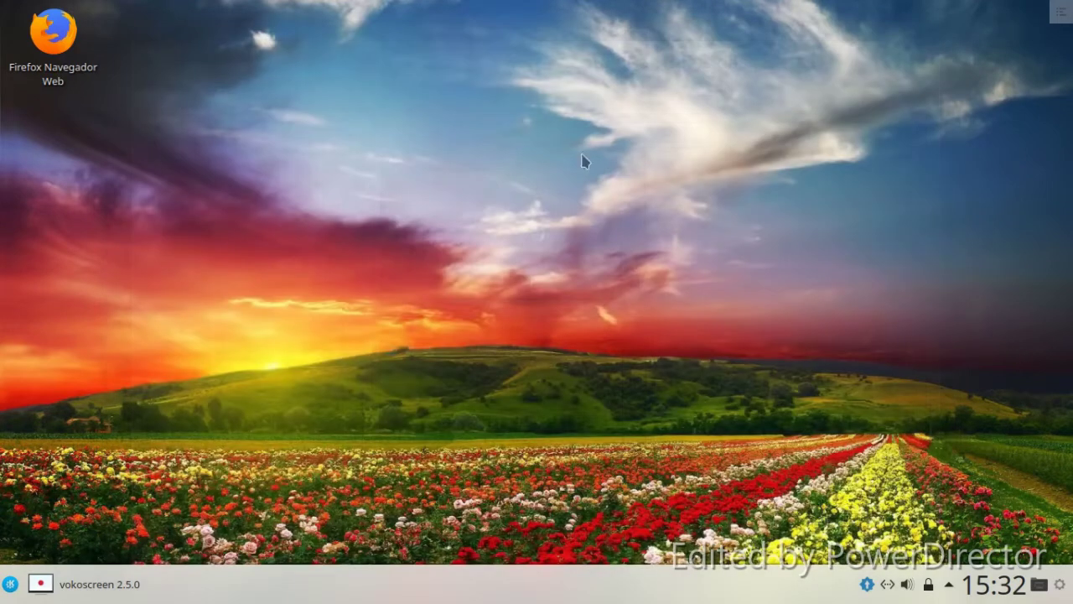
# Step: Reopen System Settings from the application launcher and move its window toward the middle of the desktop
pyautogui.click(10, 584)
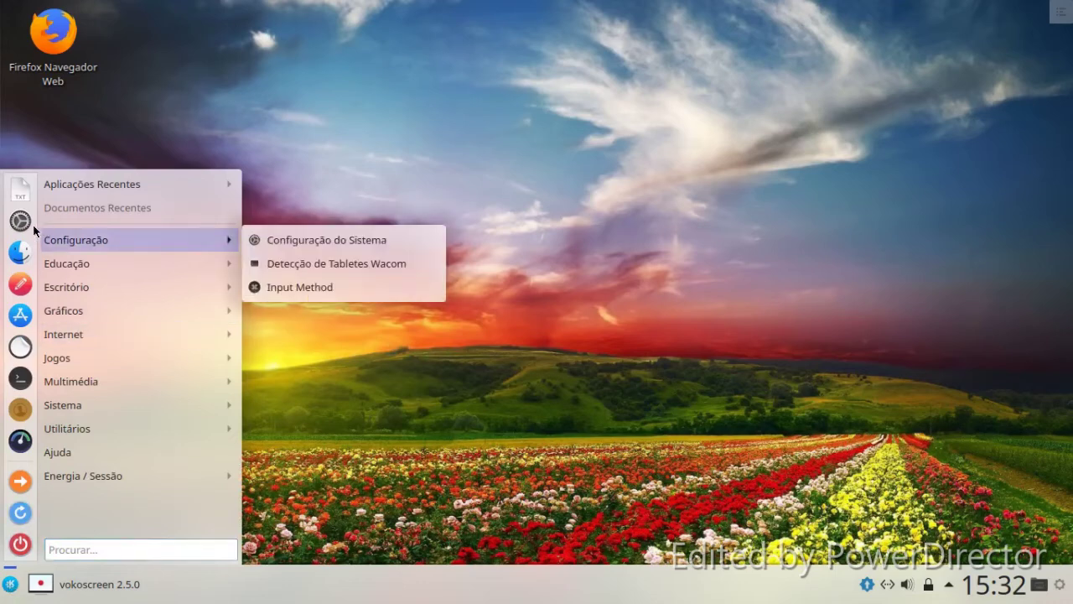
pyautogui.click(21, 222)
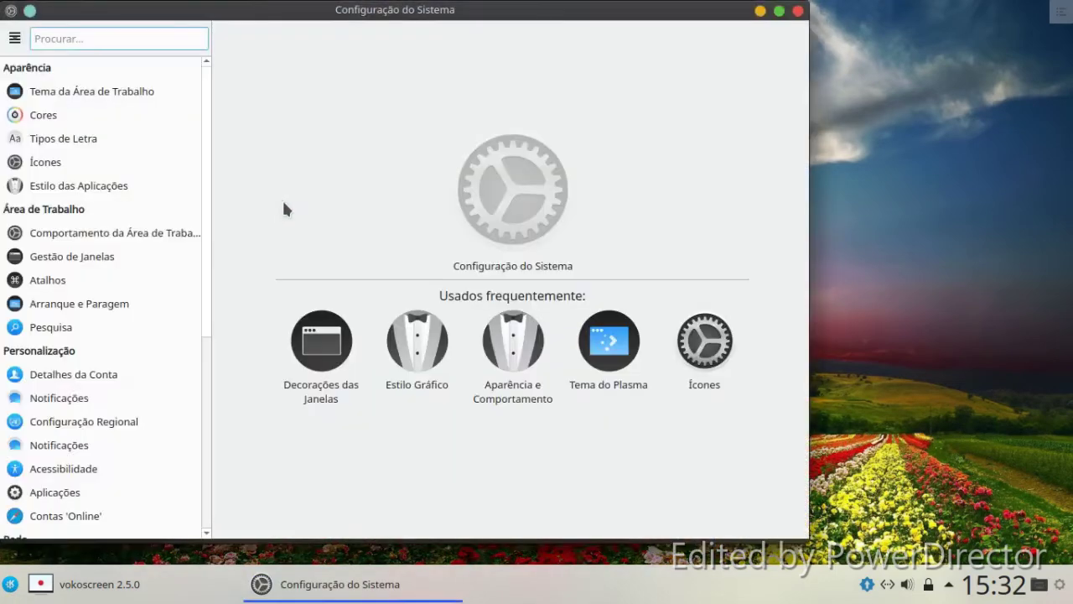
pyautogui.moveTo(456, 21); pyautogui.dragTo(612, 21)
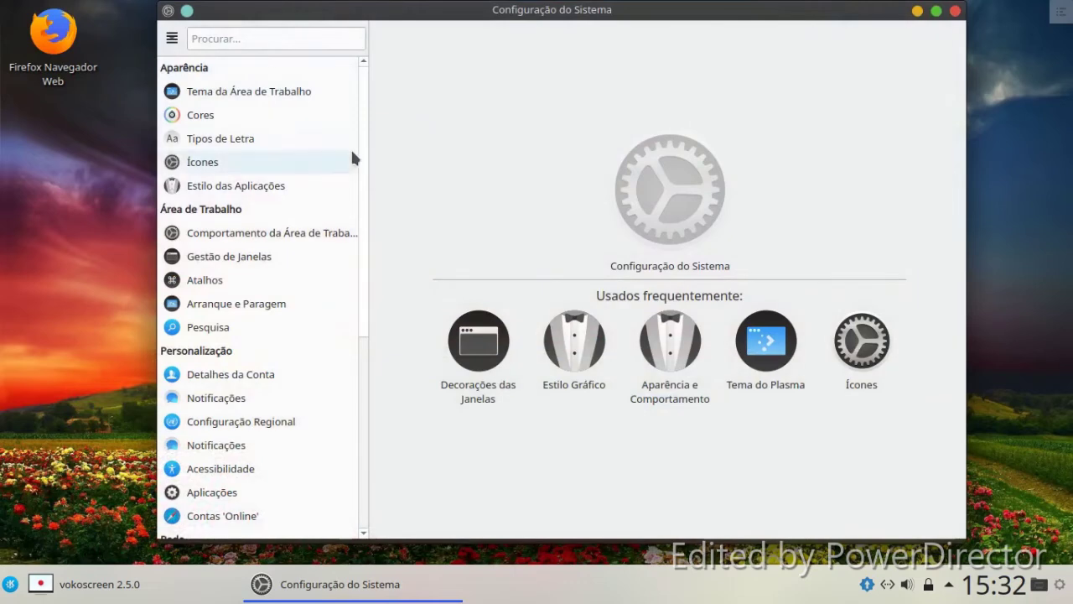
# Step: Look through the settings categories and view the printers, device actions, power saving and audio CD multimedia settings
pyautogui.moveTo(246, 274)
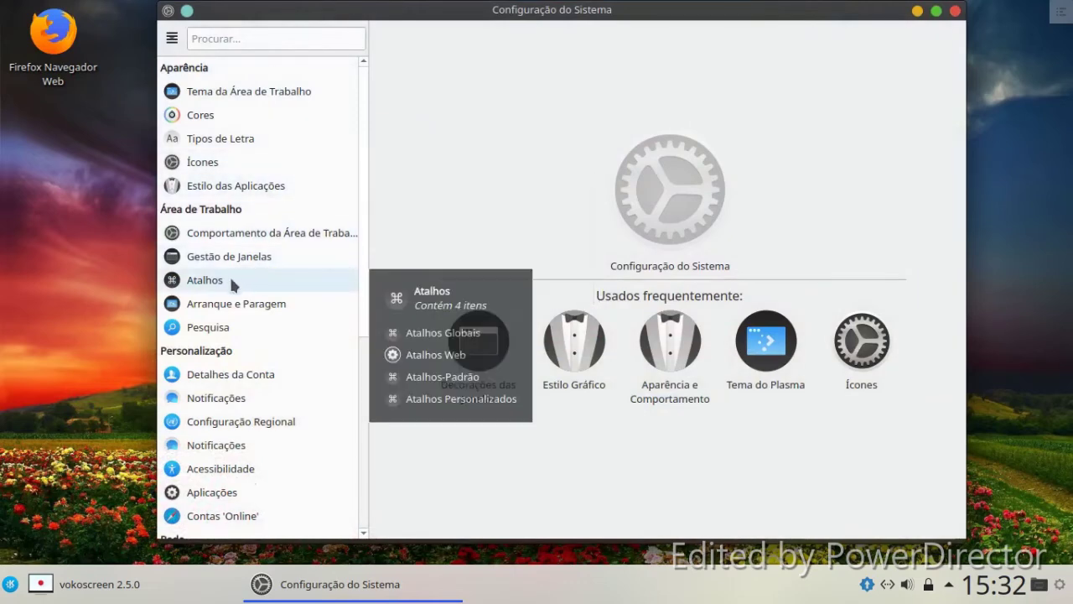
pyautogui.scroll(-6, 229, 275)
pyautogui.moveTo(286, 274)
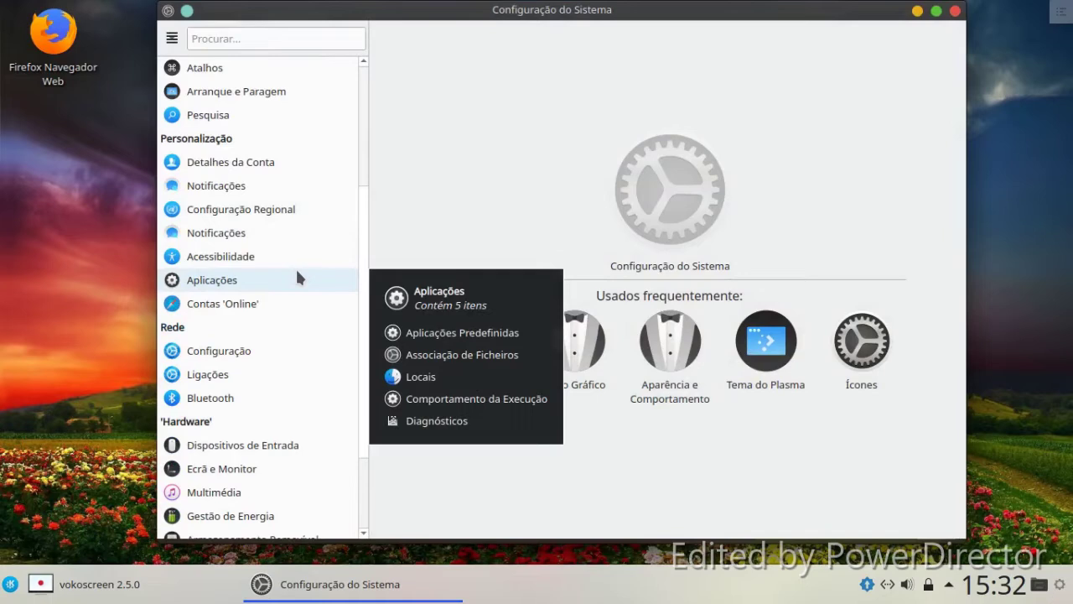
pyautogui.scroll(-3, 297, 273)
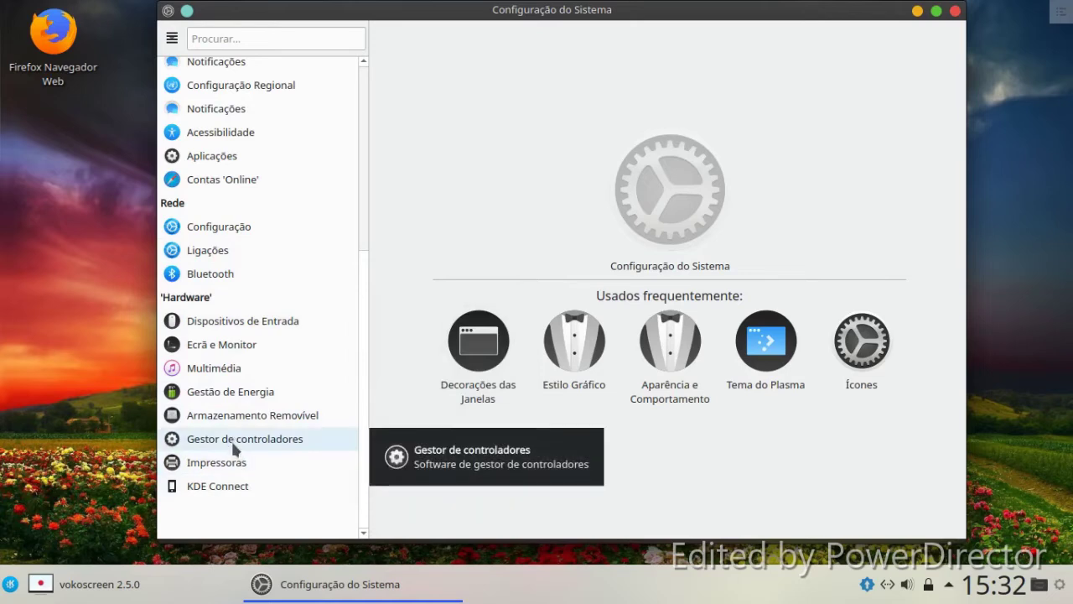
pyautogui.click(231, 463)
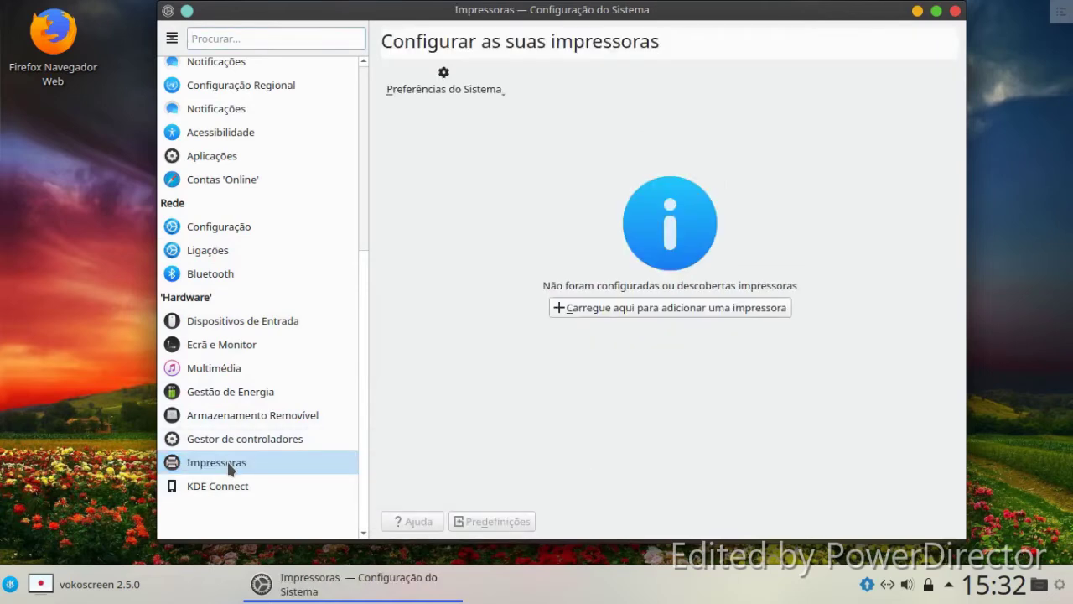
pyautogui.click(235, 441)
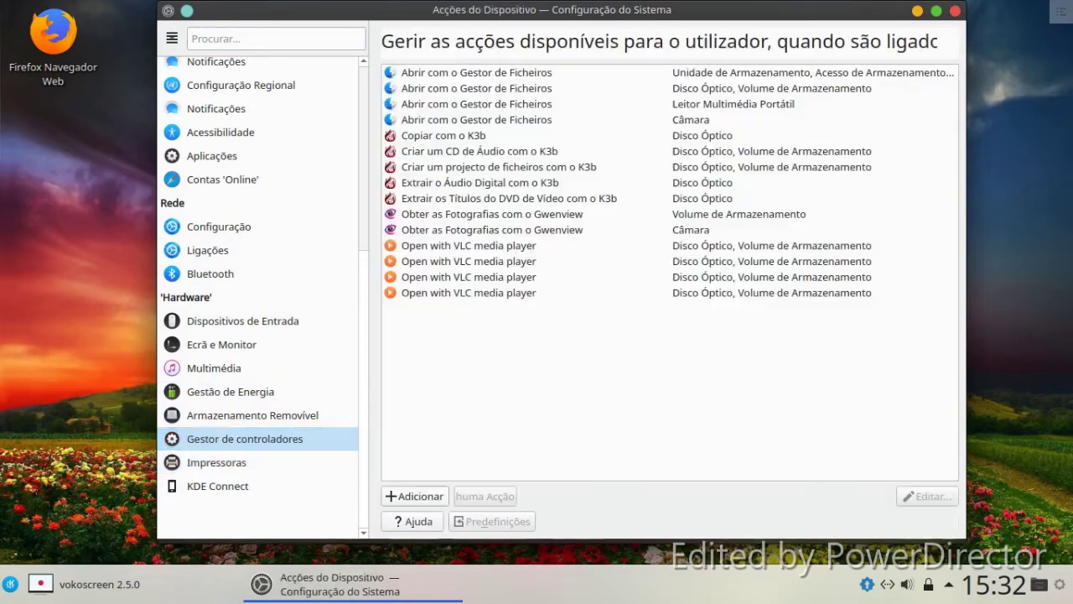
pyautogui.click(229, 387)
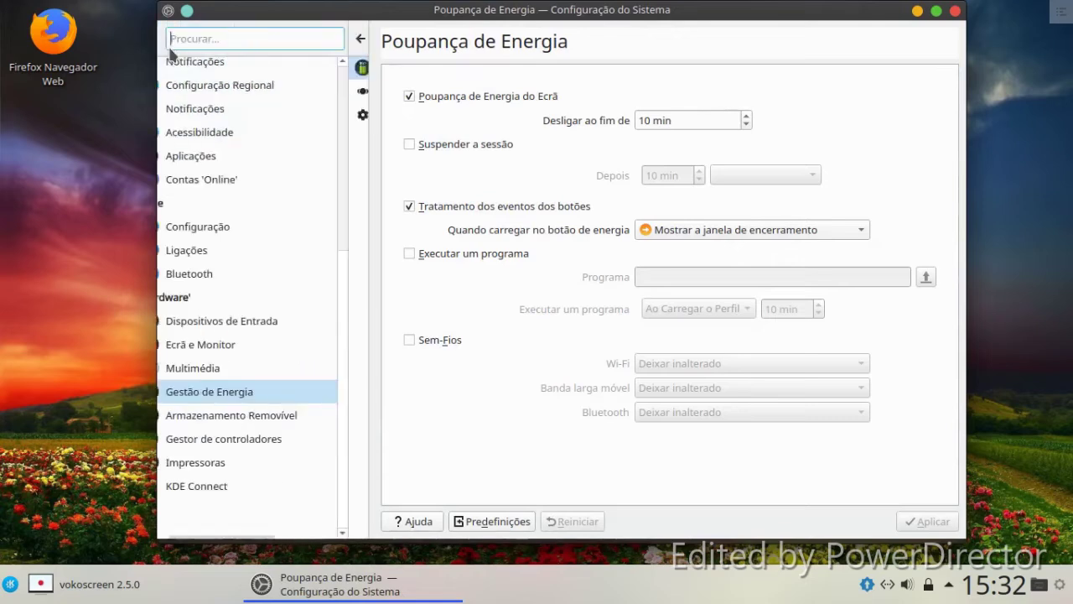
pyautogui.click(226, 368)
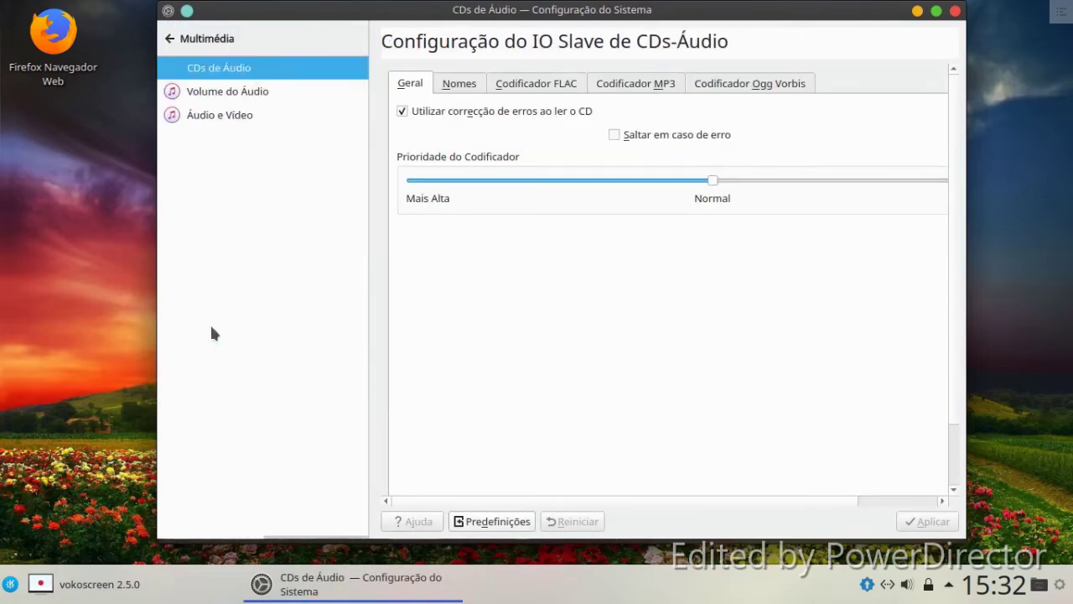
pyautogui.click(179, 39)
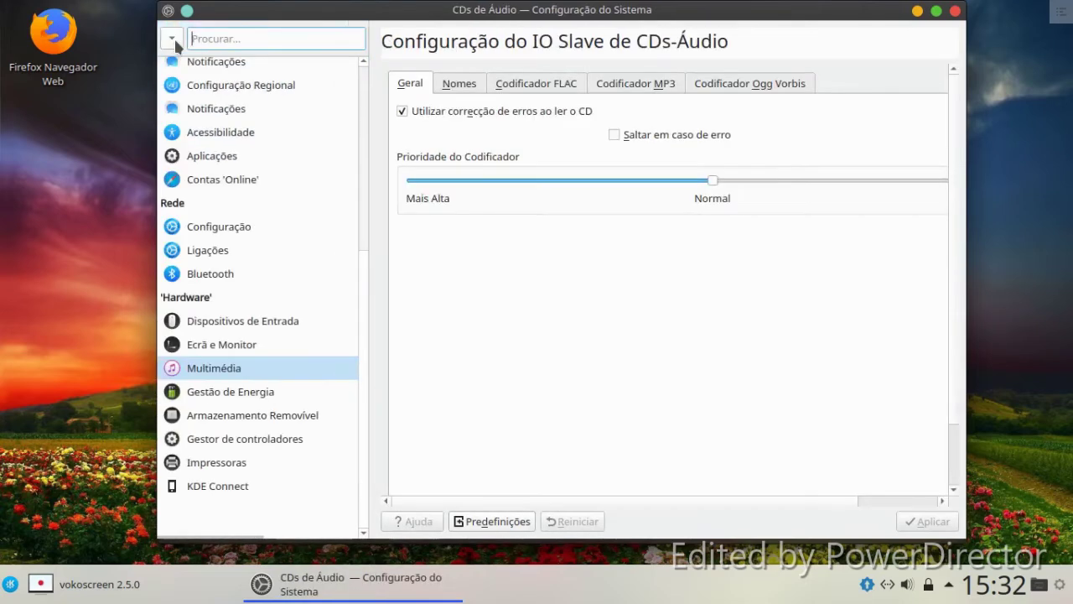
# Step: View the network proxy, online accounts and default applications settings, returning to the category list
pyautogui.click(186, 230)
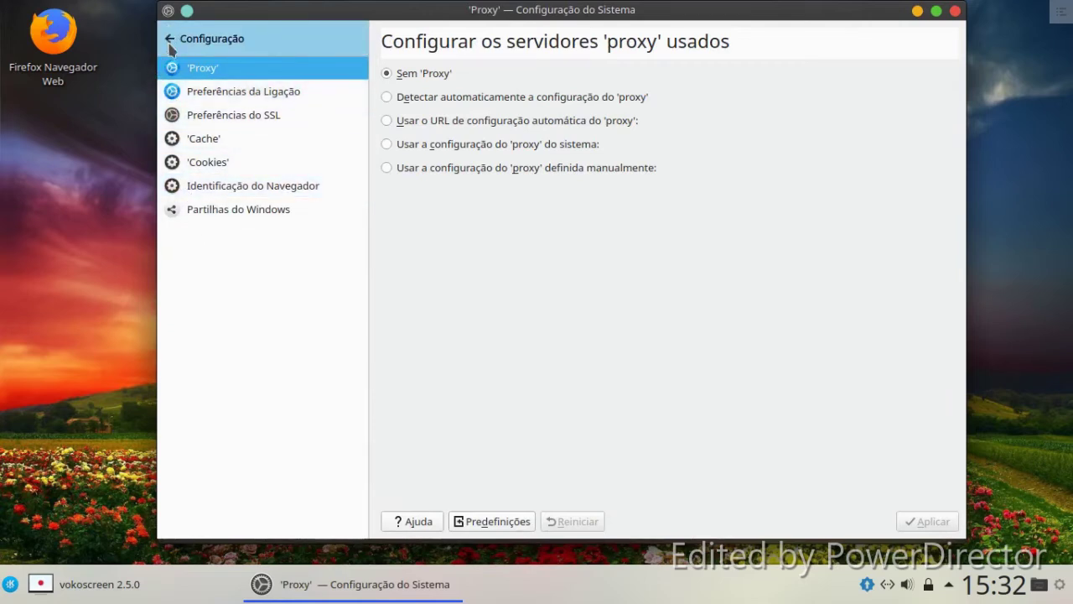
pyautogui.click(171, 42)
pyautogui.click(192, 176)
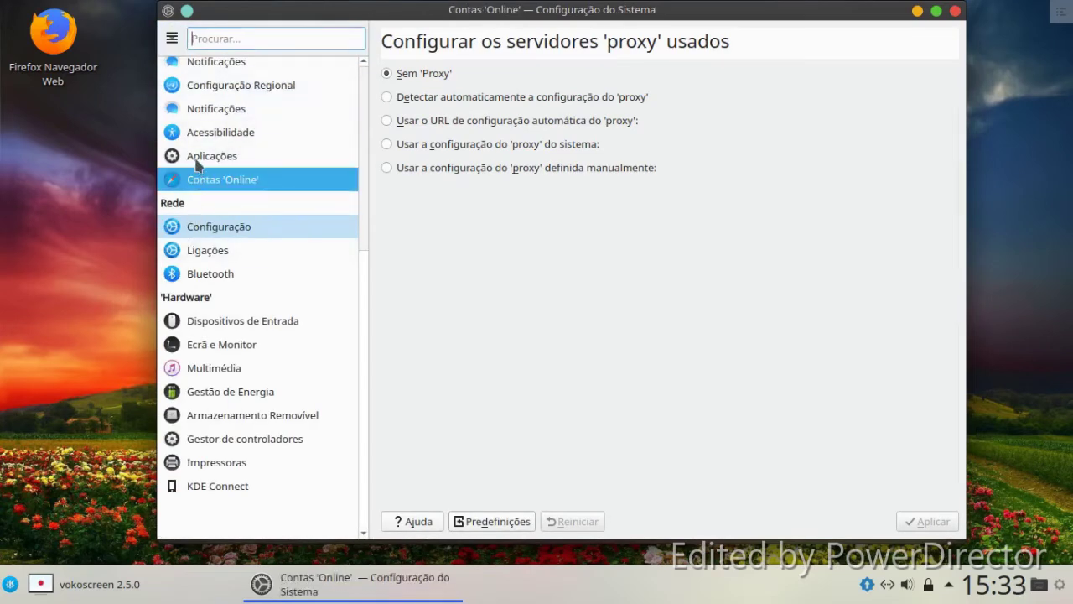
pyautogui.click(192, 156)
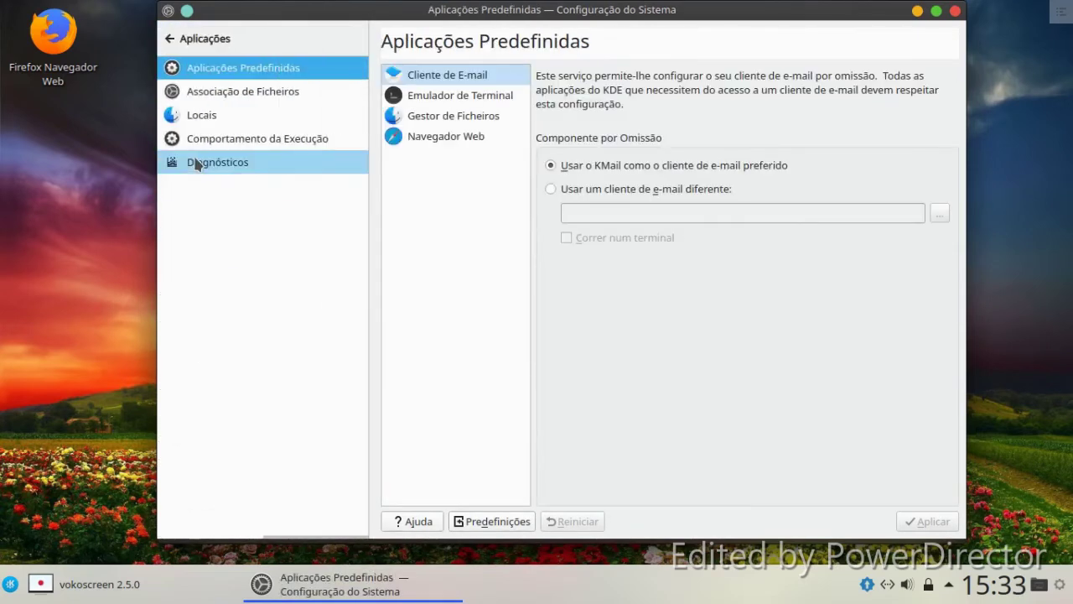
pyautogui.click(165, 39)
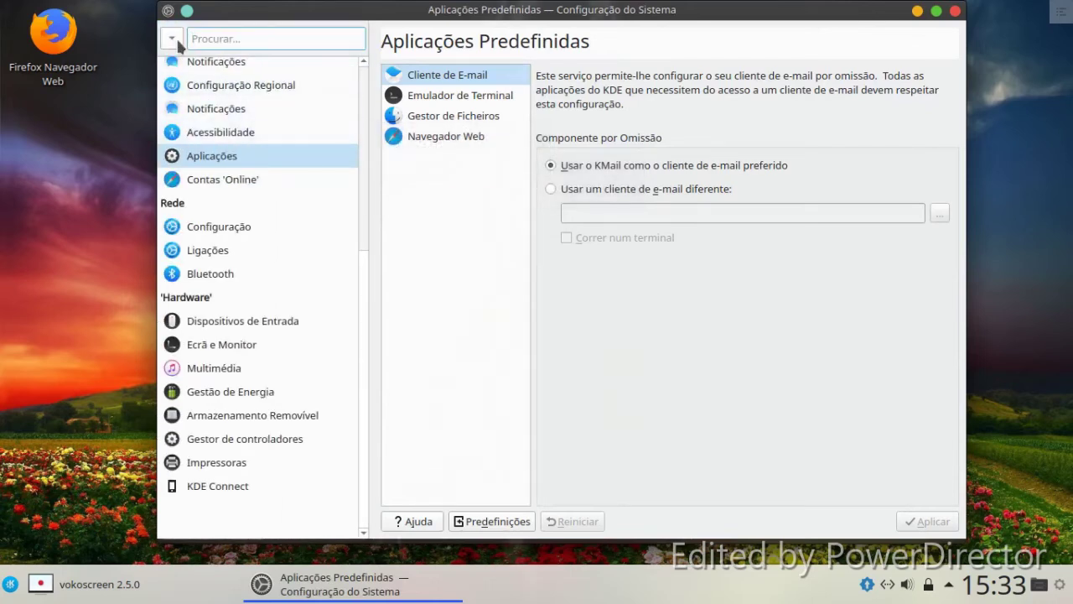
# Step: View the Plasma language settings and the event notification settings in the personalization section
pyautogui.scroll(5, 283, 314)
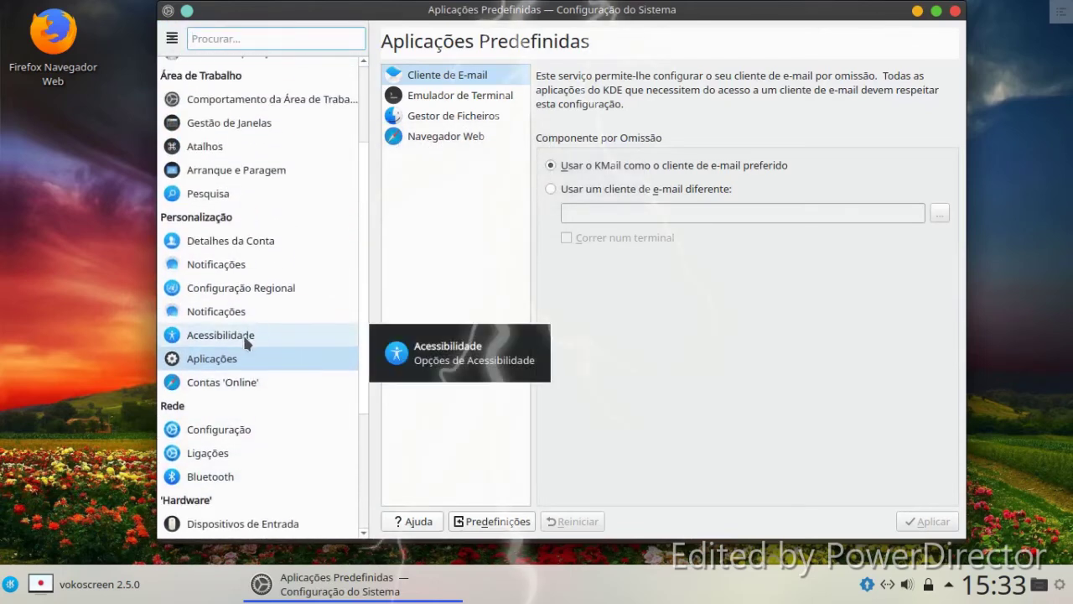
pyautogui.click(207, 314)
pyautogui.click(228, 290)
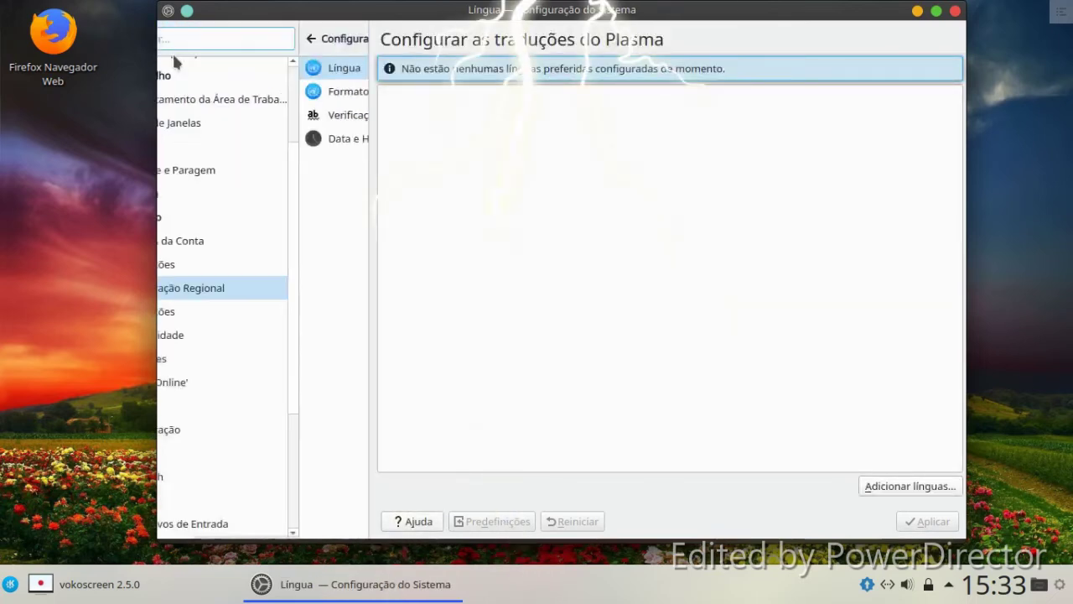
pyautogui.moveTo(176, 63)
pyautogui.click(184, 266)
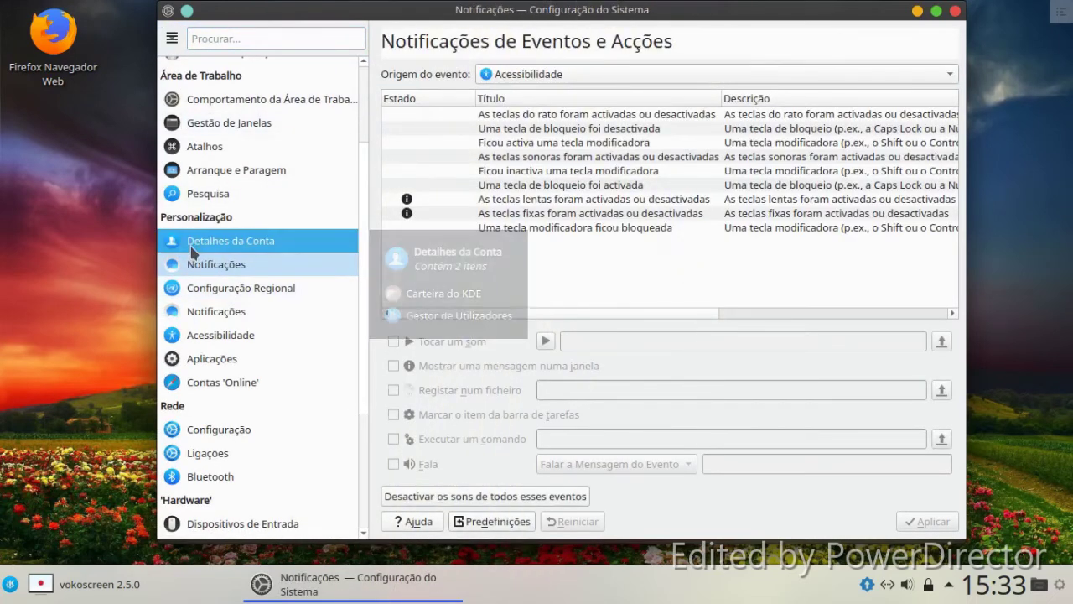
# Step: Open the user manager in the account details settings
pyautogui.click(191, 246)
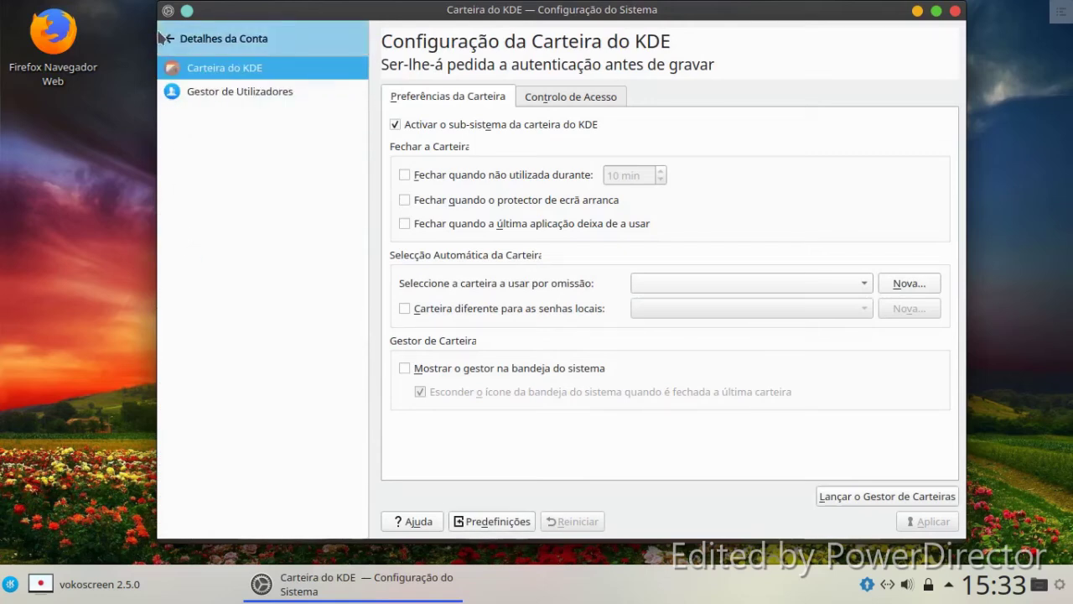
pyautogui.click(183, 92)
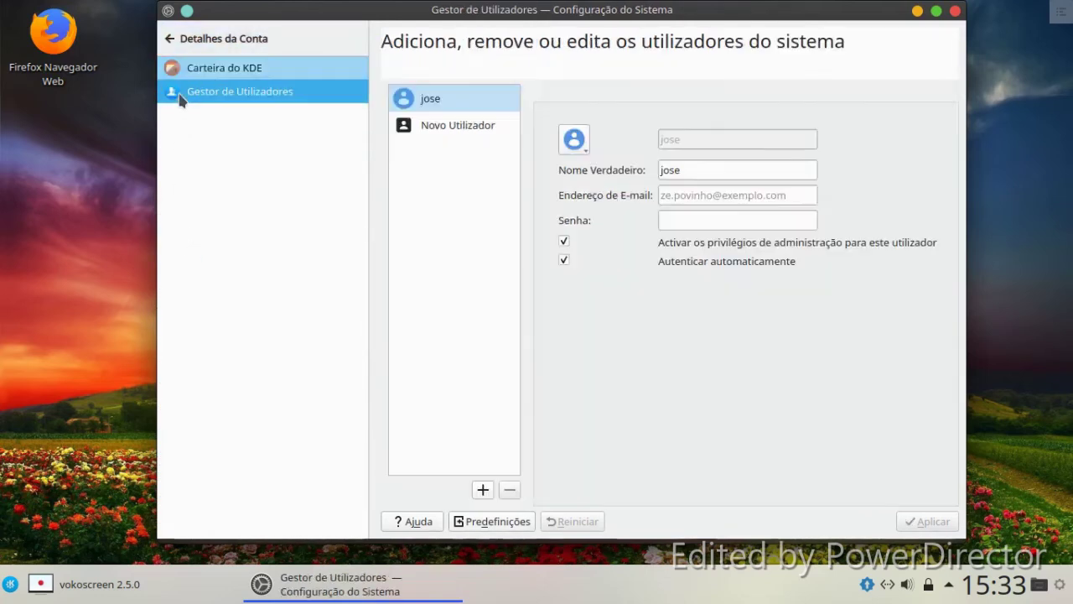
# Step: Choose the Male picture from the gallery as the user account's avatar
pyautogui.click(572, 134)
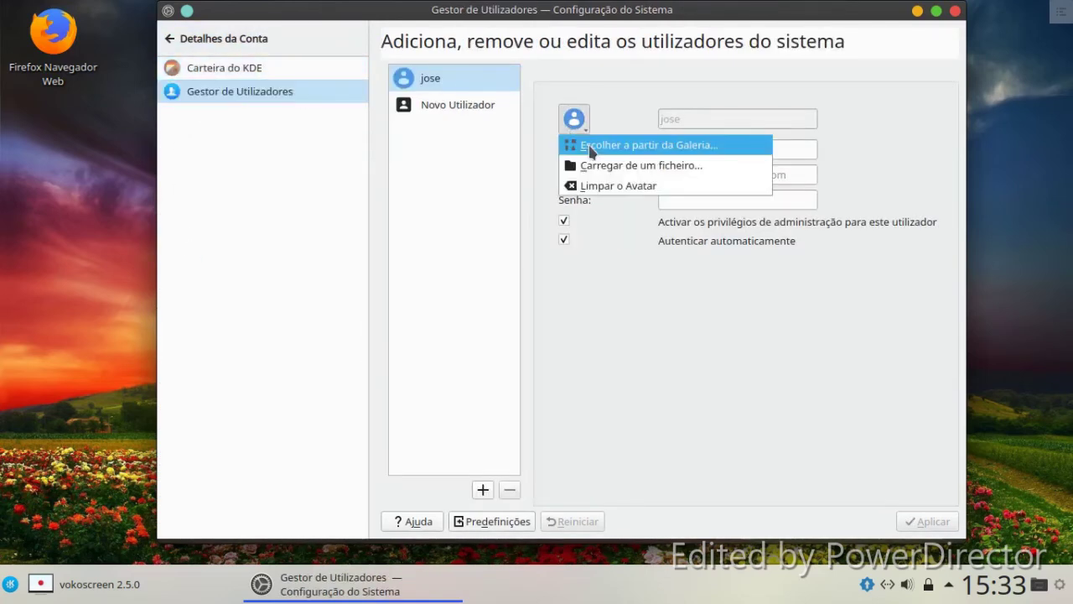
pyautogui.click(591, 146)
pyautogui.scroll(-3, 560, 194)
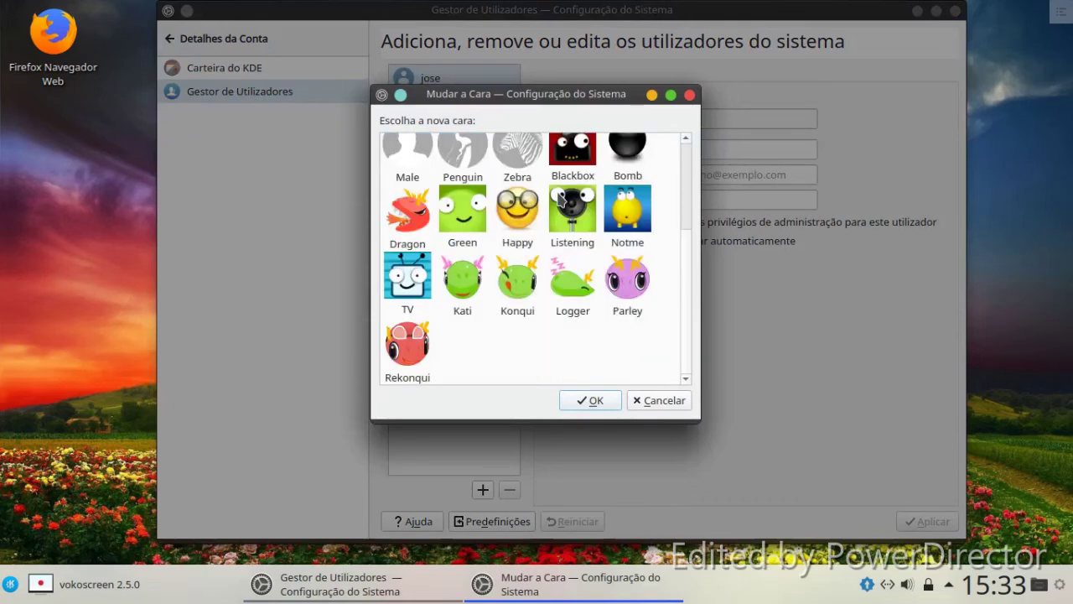
pyautogui.scroll(3, 560, 195)
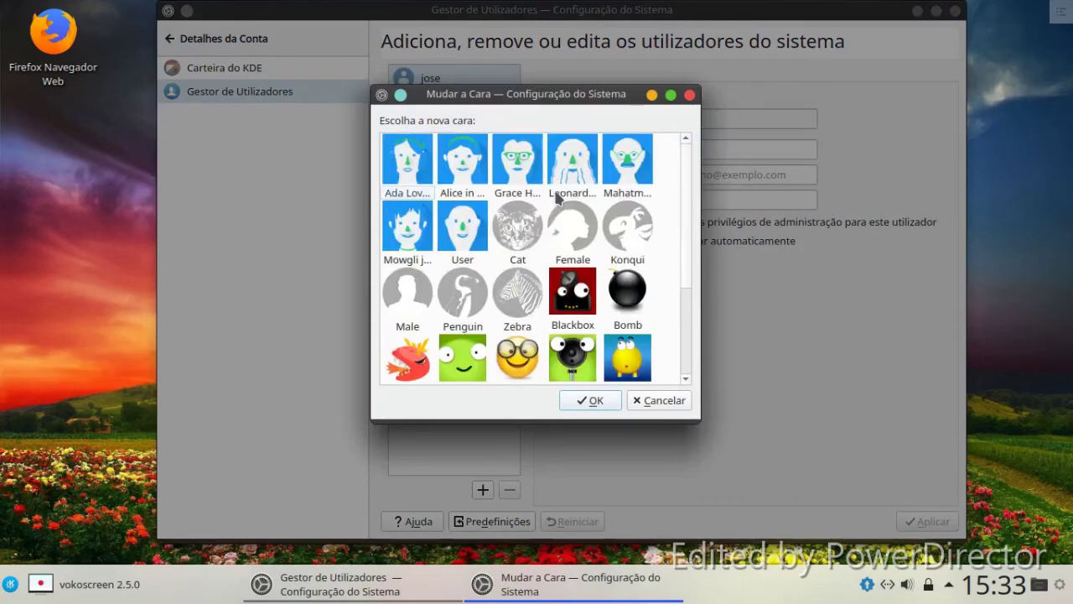
pyautogui.click(405, 296)
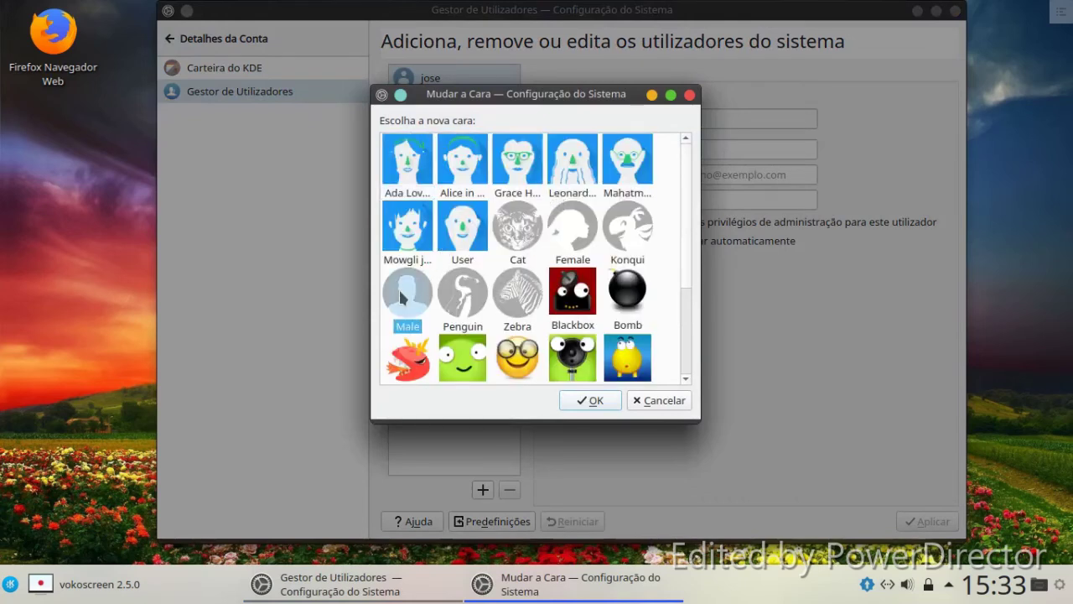
pyautogui.click(579, 401)
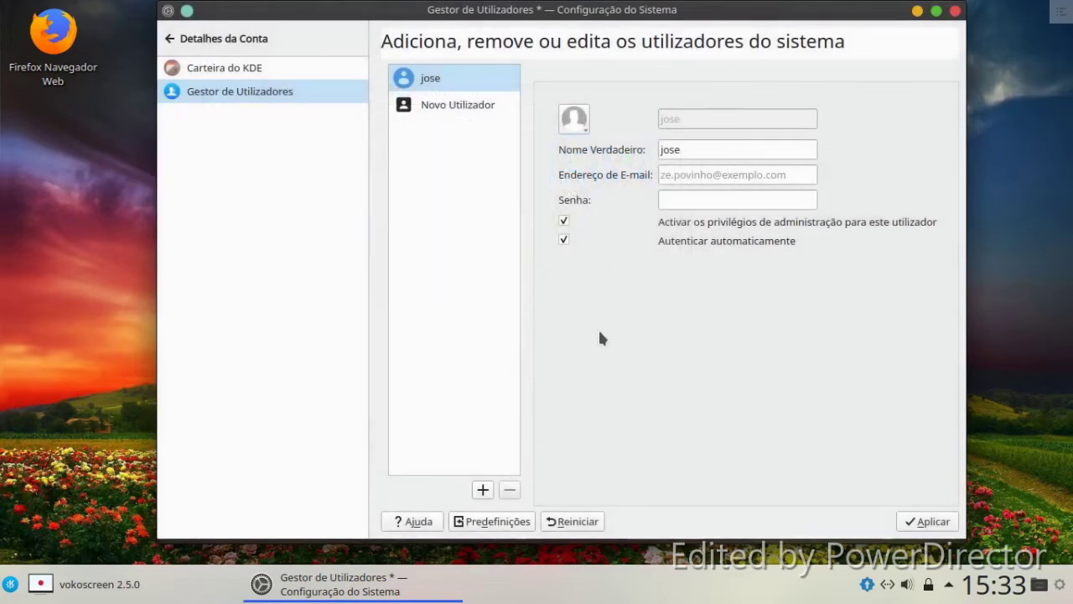
# Step: Set the user account's avatar to the Happy face from the gallery
pyautogui.click(574, 119)
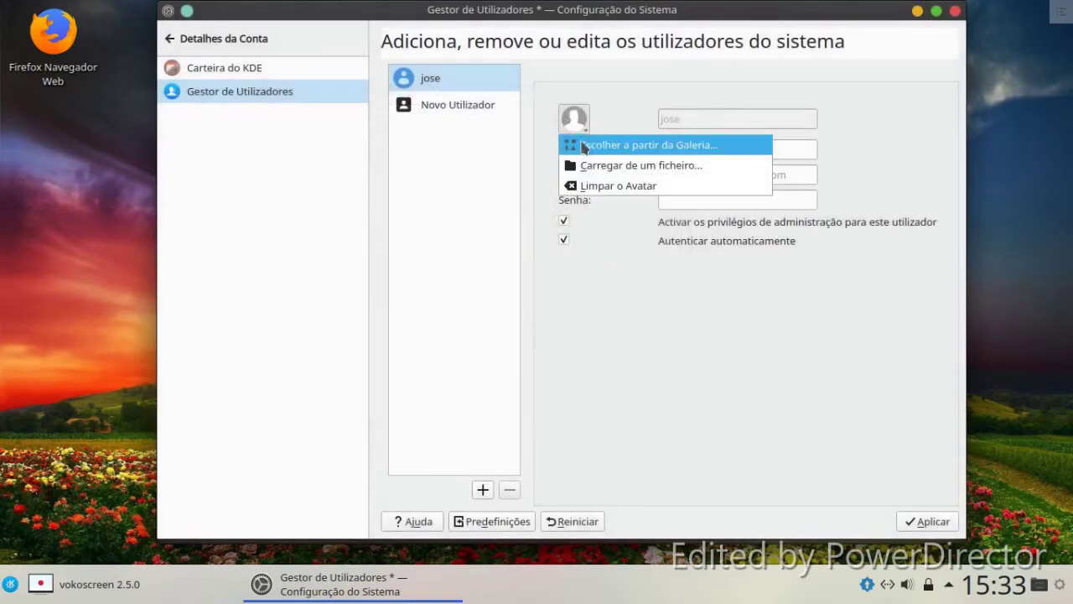
pyautogui.click(584, 143)
pyautogui.scroll(-3, 629, 197)
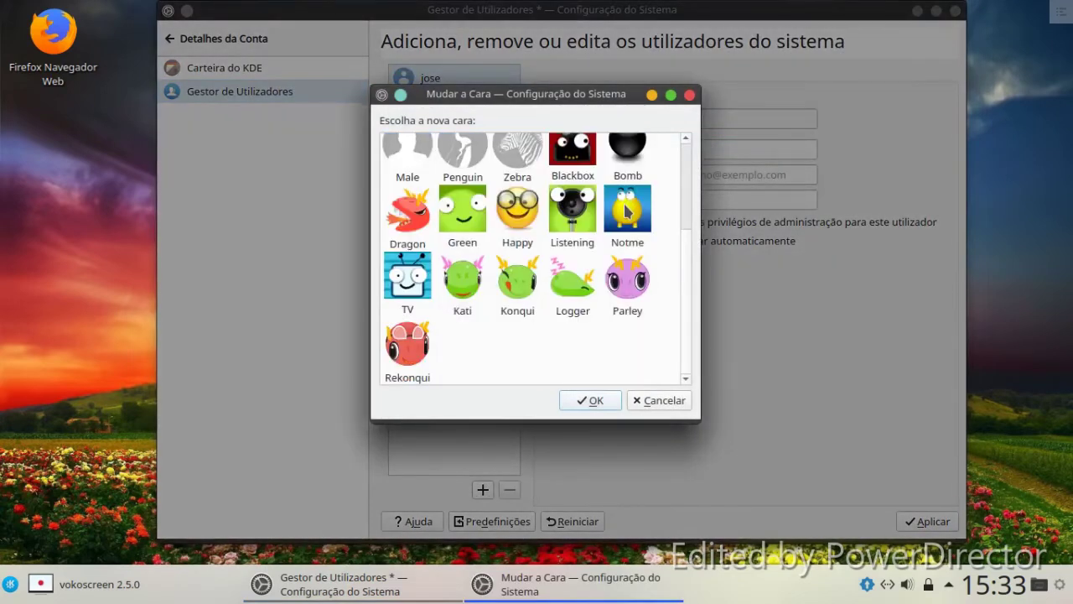
pyautogui.scroll(3, 625, 210)
pyautogui.click(520, 369)
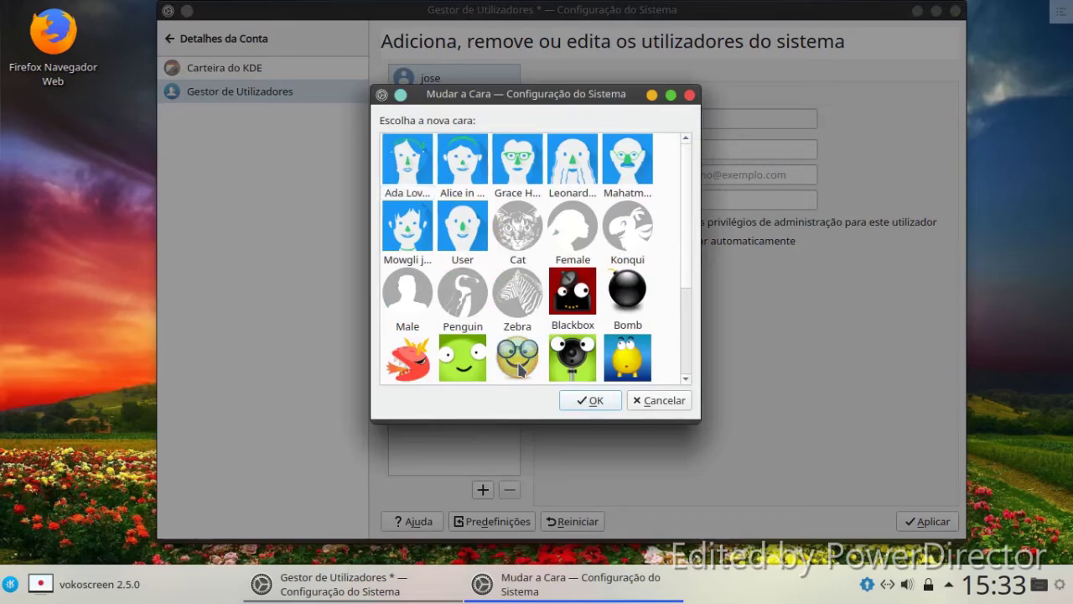
pyautogui.click(587, 400)
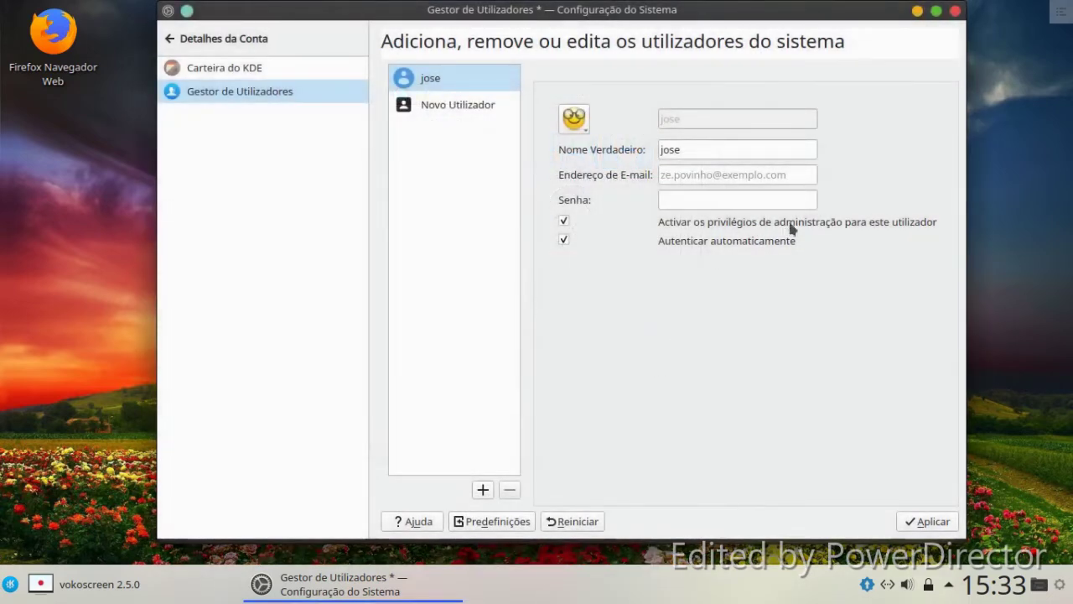
# Step: Close System Settings, applying the changed user data and authenticating with the account password
pyautogui.click(956, 11)
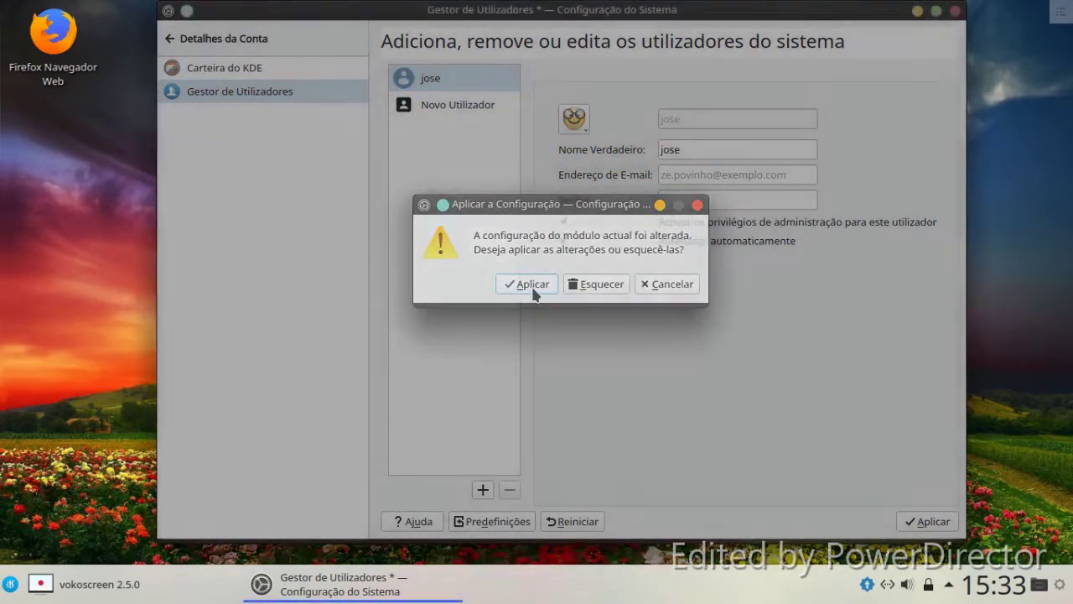
pyautogui.click(529, 284)
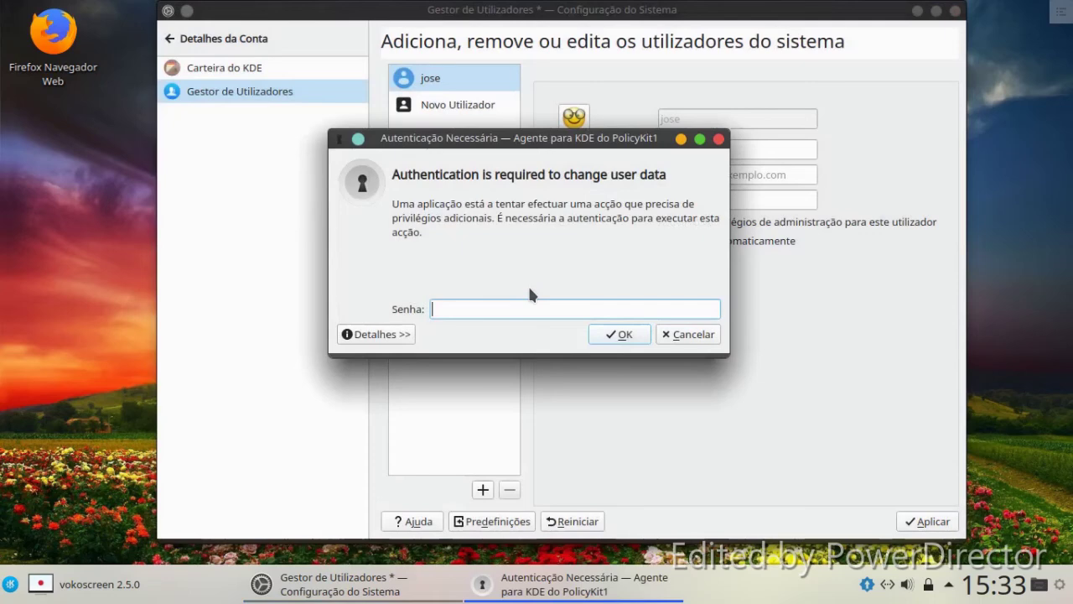
pyautogui.write('●●●●●●●')
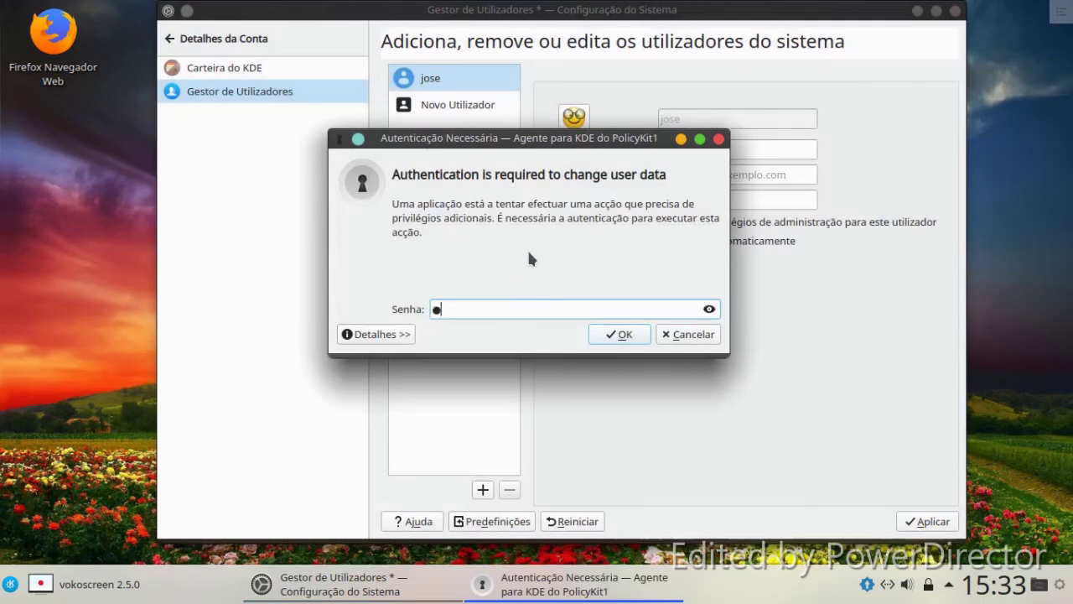
pyautogui.write('●●●●●')
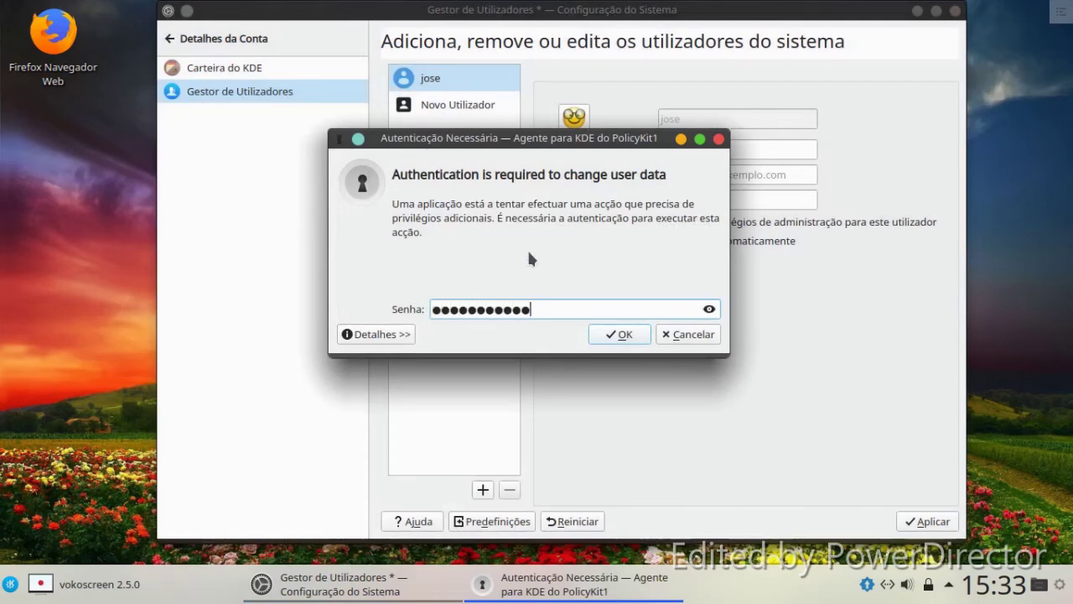
pyautogui.press('Return')
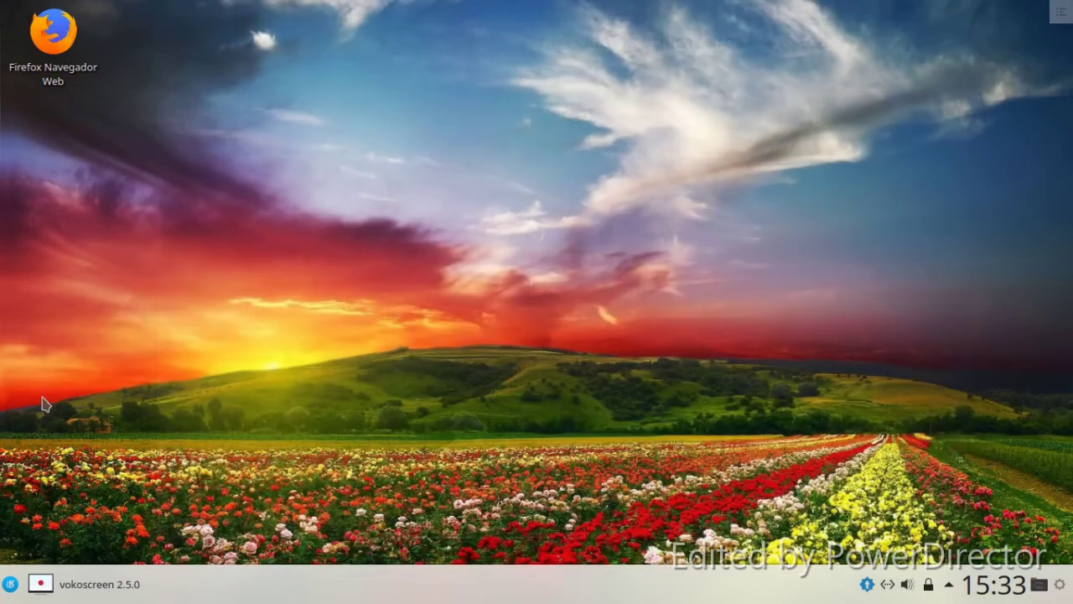
# Step: Reopen System Settings from the application launcher and open the look-and-feel theme settings
pyautogui.click(7, 587)
pyautogui.moveTo(96, 295)
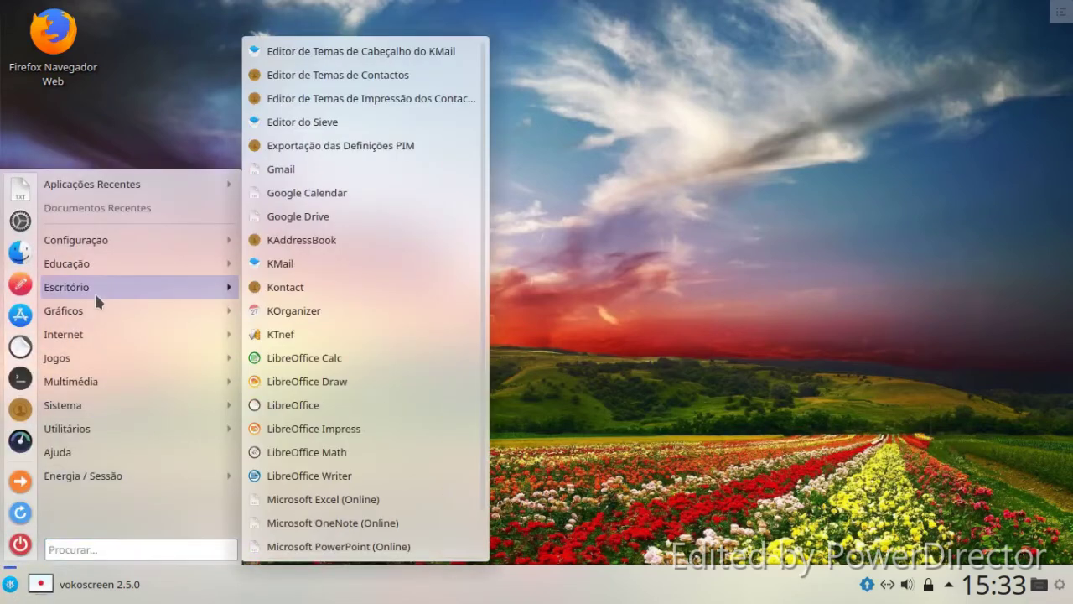
pyautogui.click(29, 222)
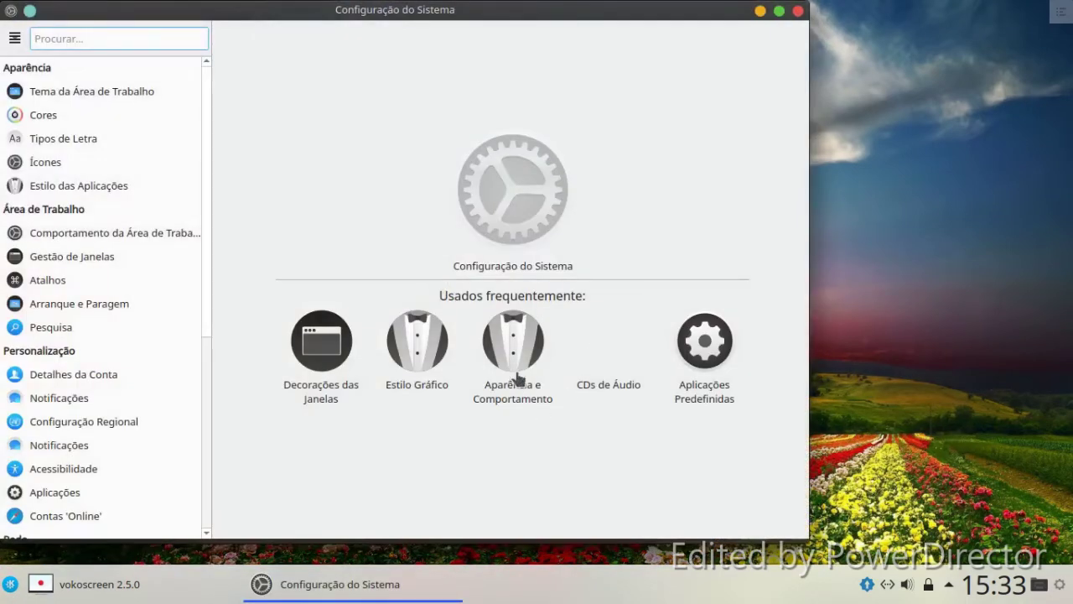
pyautogui.click(518, 380)
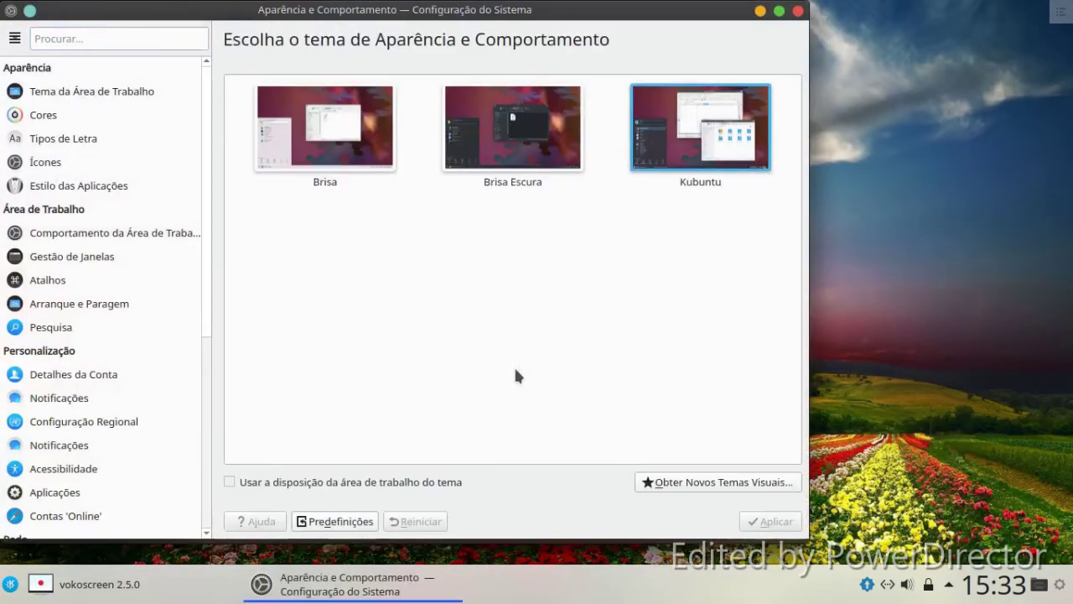
# Step: Browse the downloadable look-and-feel themes, start installing Quasi Deepin Dark II and close the add-on installer
pyautogui.click(671, 482)
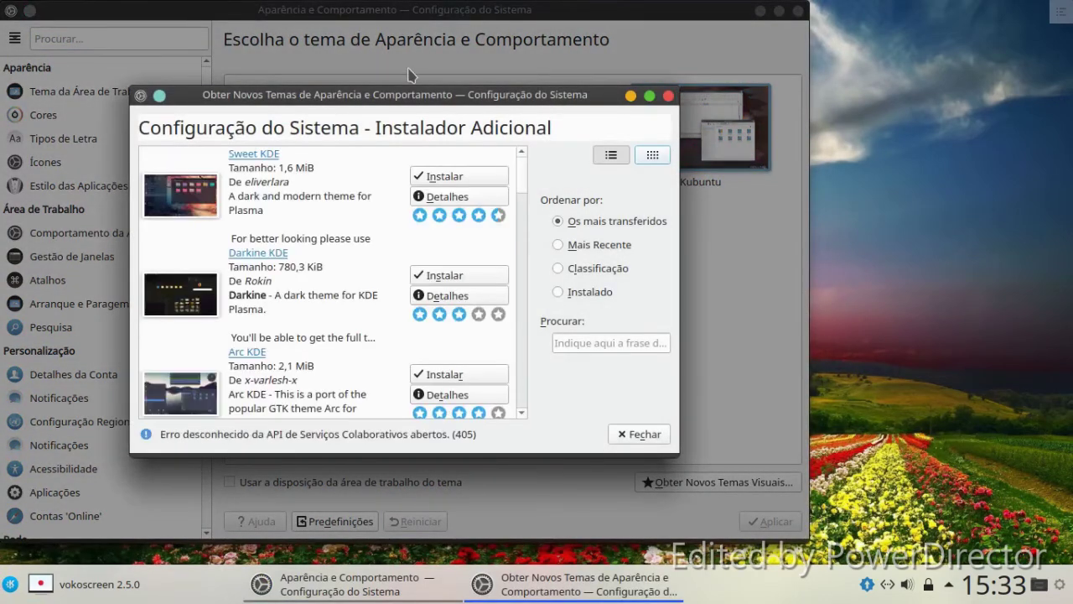
pyautogui.moveTo(430, 104); pyautogui.dragTo(584, 122)
pyautogui.scroll(-10, 495, 269)
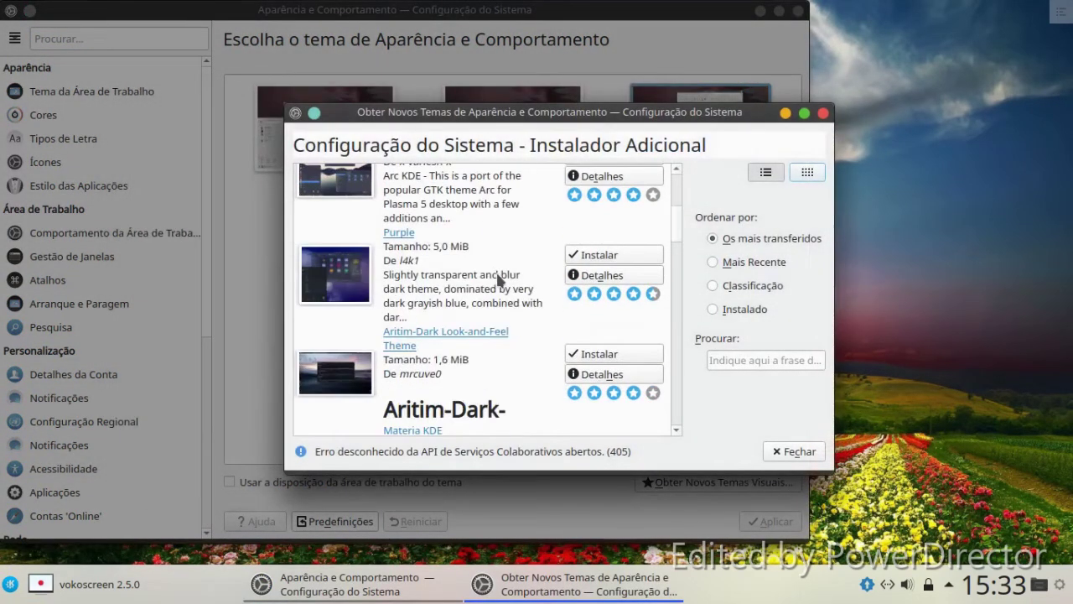
pyautogui.scroll(-4, 501, 285)
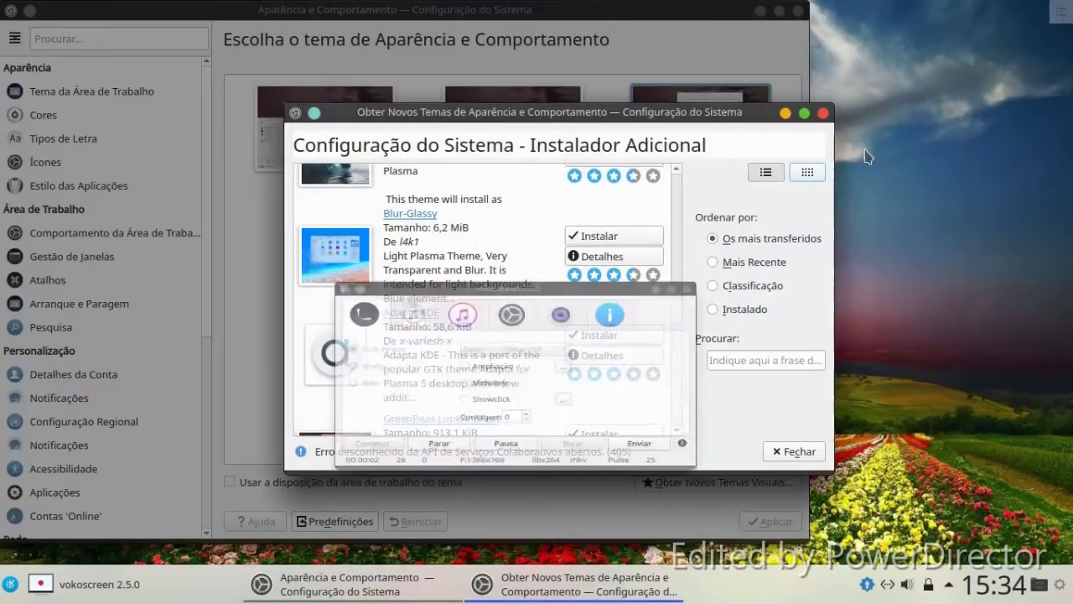
pyautogui.scroll(-5, 624, 247)
pyautogui.scroll(-2, 625, 260)
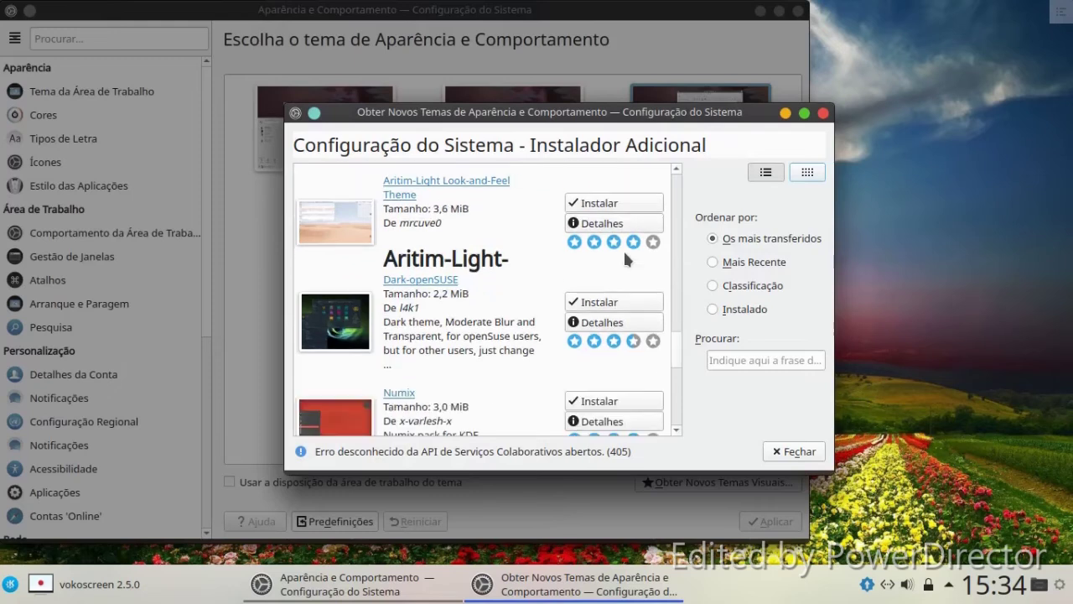
pyautogui.scroll(-5, 620, 302)
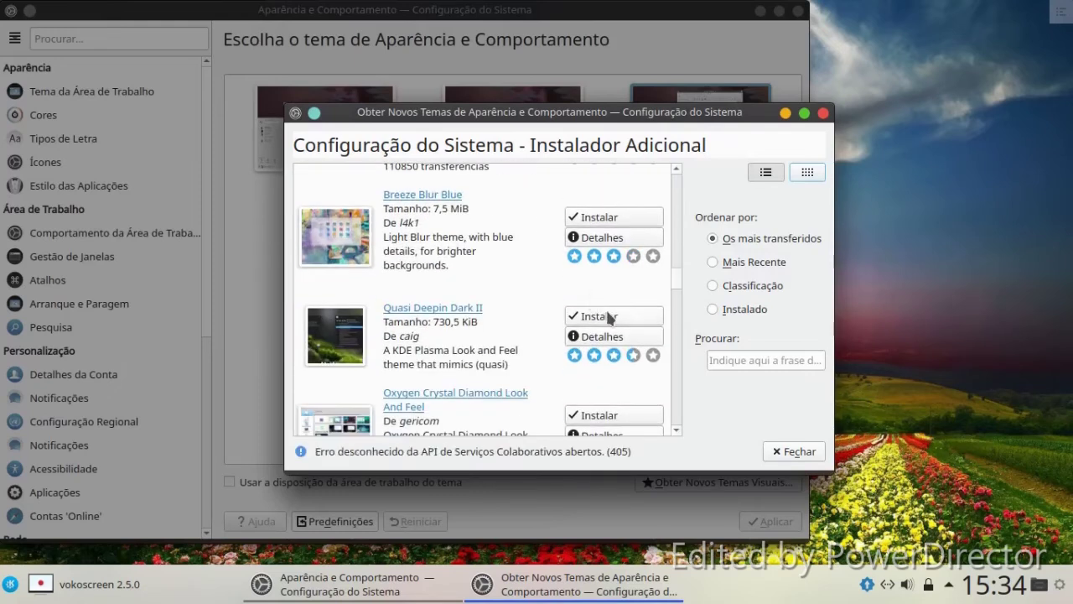
pyautogui.click(608, 316)
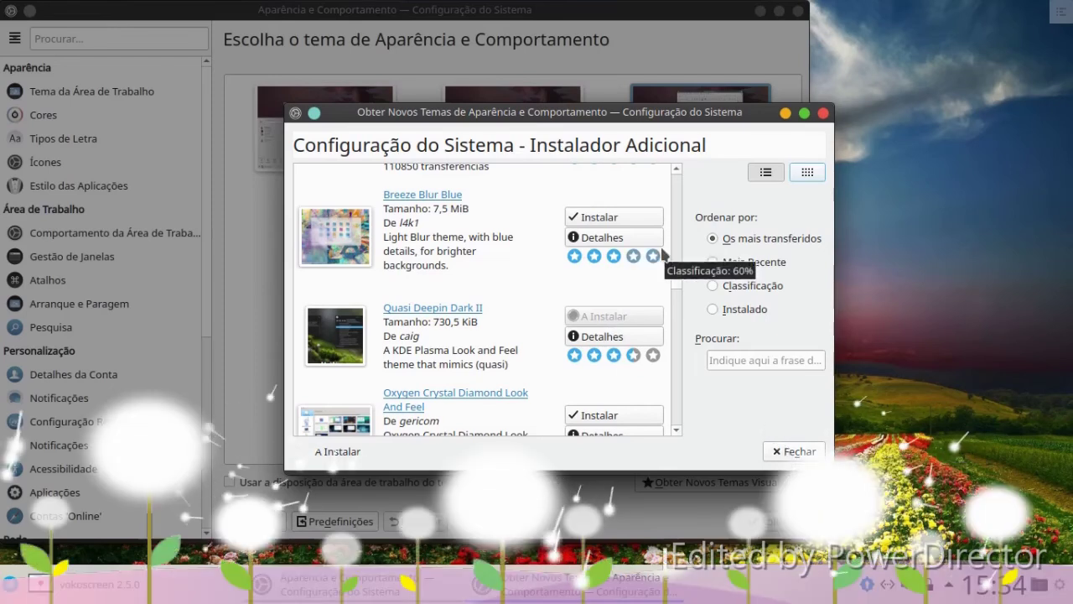
pyautogui.click(777, 449)
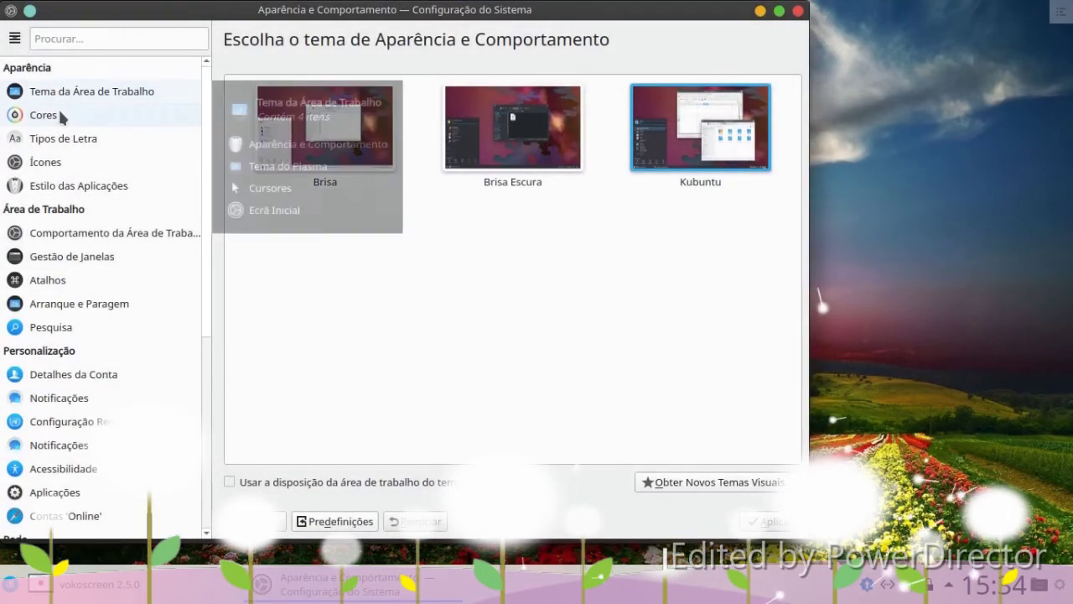
# Step: View the workspace and touch screen pages of the desktop behaviour settings and open the desktop effects
pyautogui.click(80, 235)
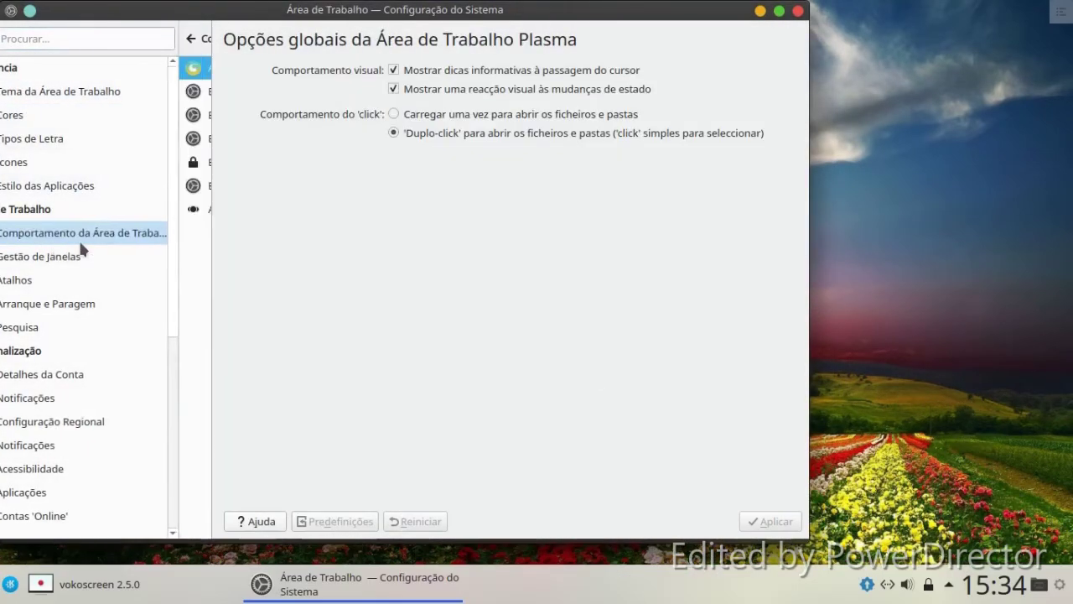
pyautogui.click(73, 93)
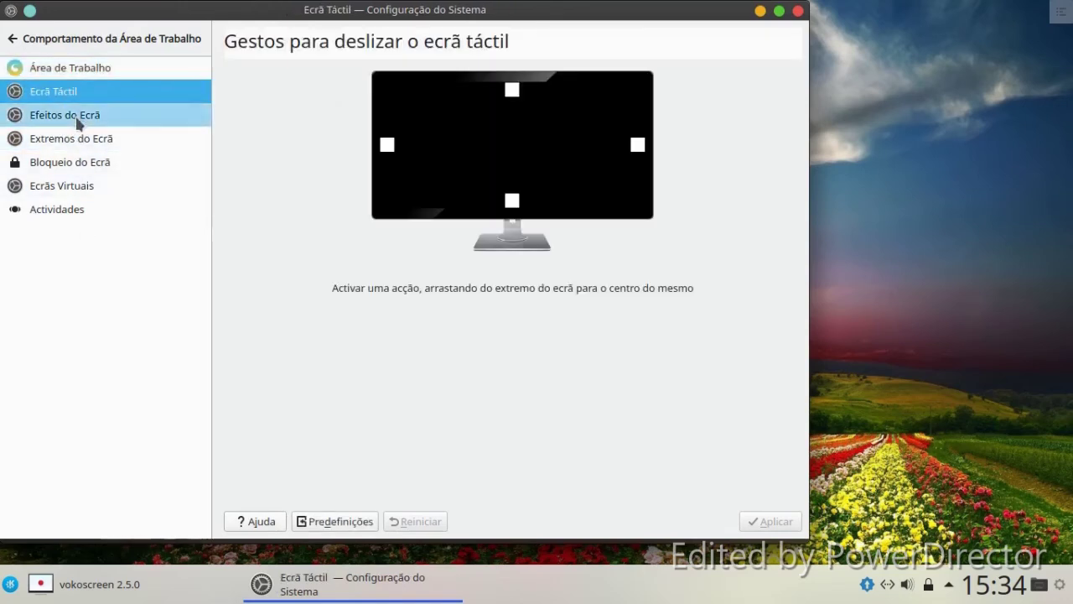
pyautogui.click(80, 124)
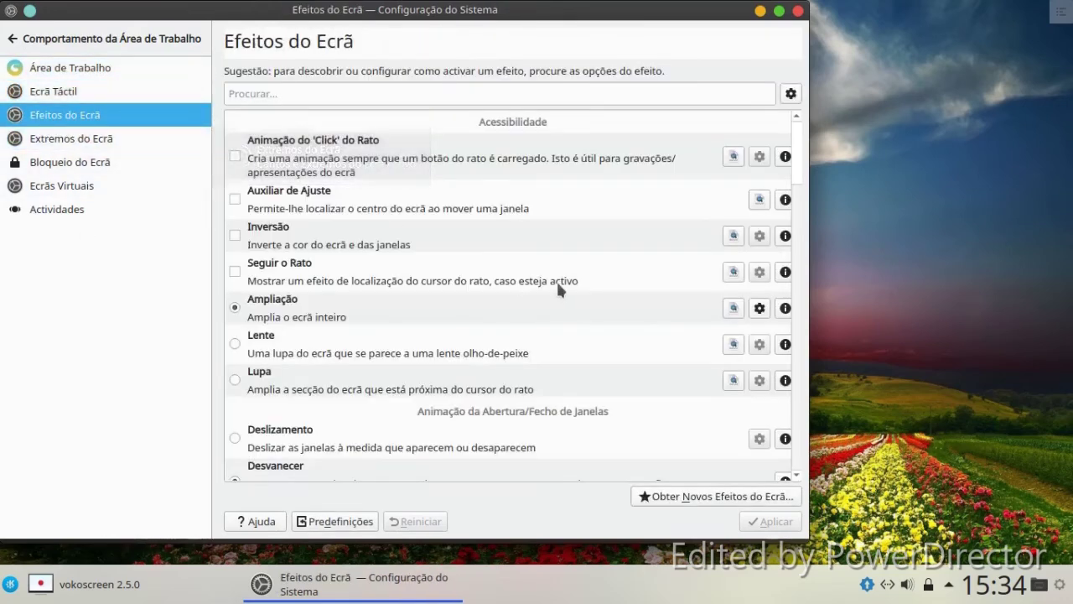
# Step: Select the Deslizamento effect as the window opening and closing animation
pyautogui.scroll(-3, 554, 279)
pyautogui.scroll(-2, 553, 287)
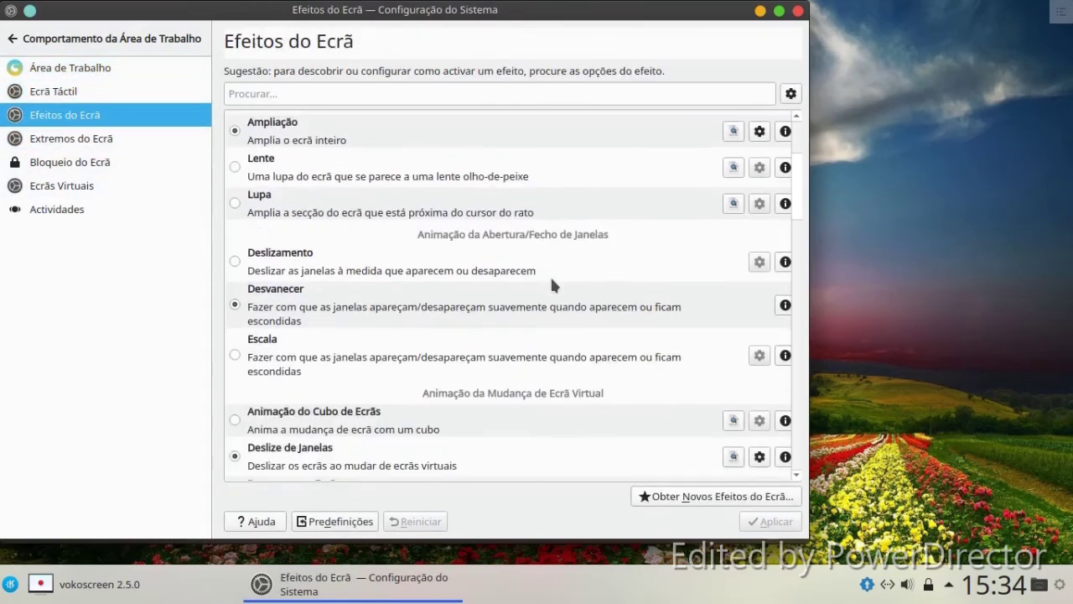
pyautogui.click(242, 265)
pyautogui.click(235, 262)
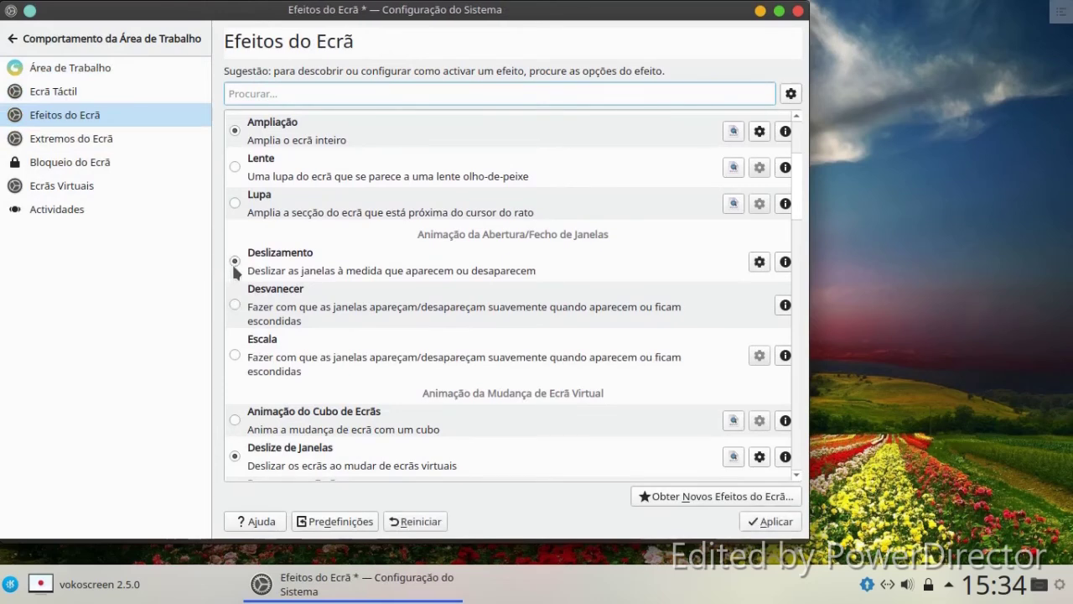
# Step: Look through the remaining desktop effects, enable Deslize para Trás in the Foco group and apply the changes
pyautogui.scroll(-8, 331, 307)
pyautogui.scroll(-1, 361, 298)
pyautogui.scroll(2, 359, 304)
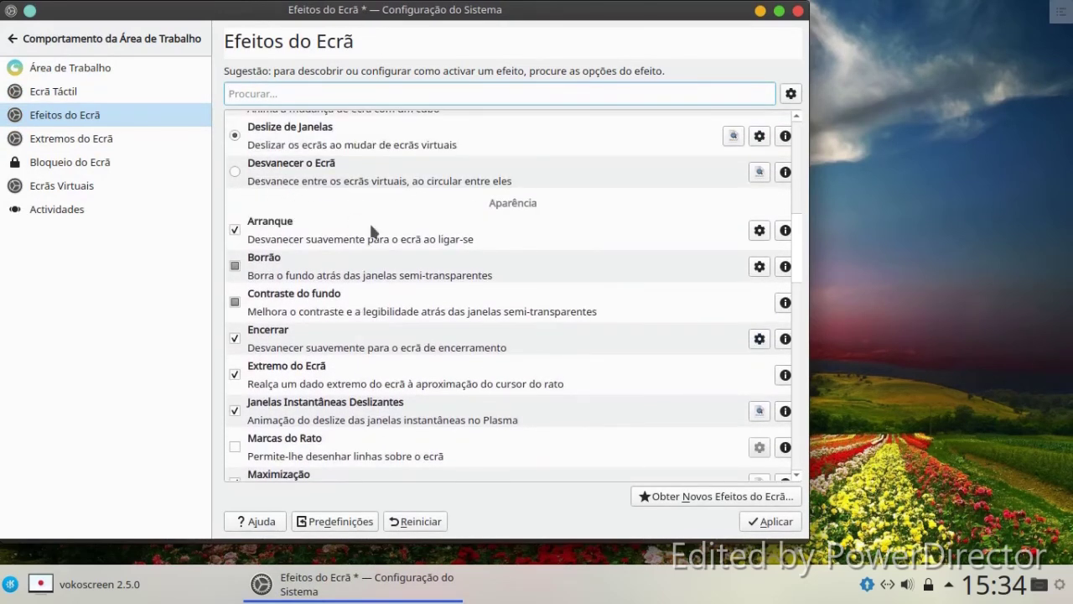
pyautogui.scroll(-1, 373, 231)
pyautogui.scroll(-6, 373, 232)
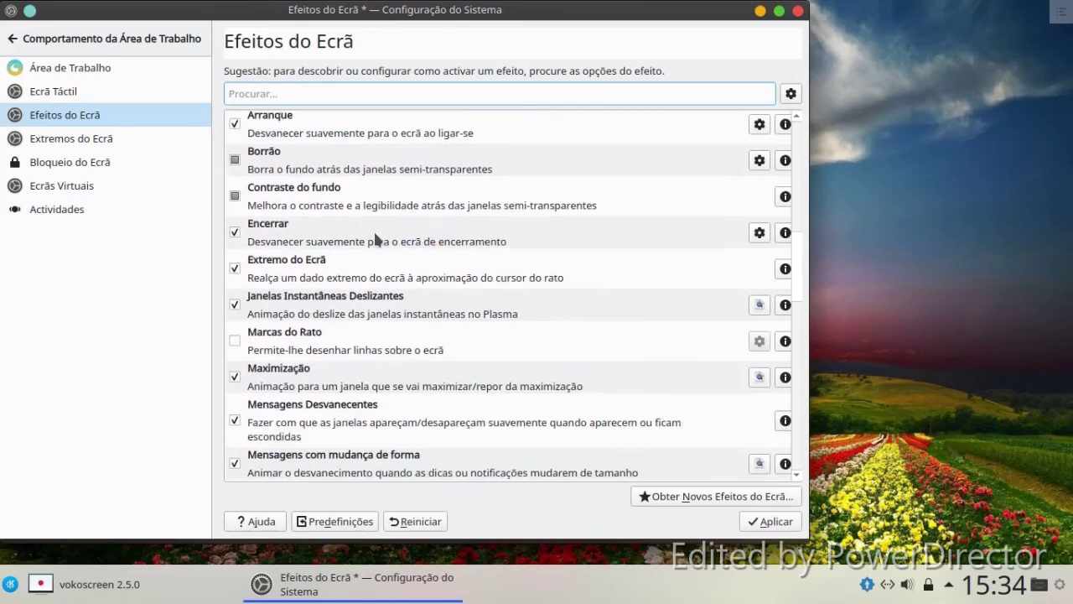
pyautogui.scroll(-4, 375, 239)
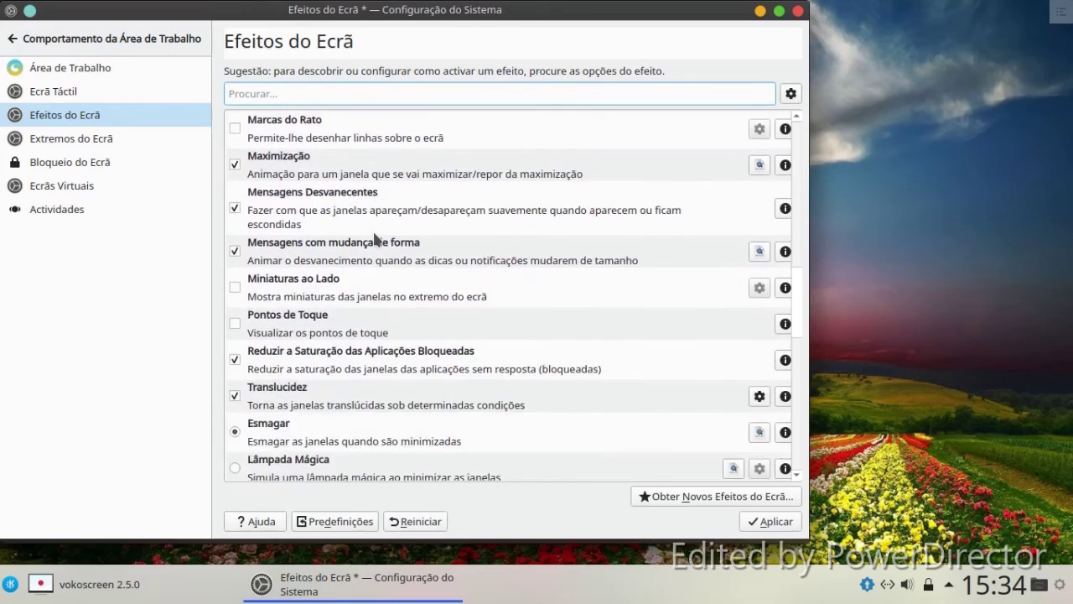
pyautogui.scroll(-4, 375, 240)
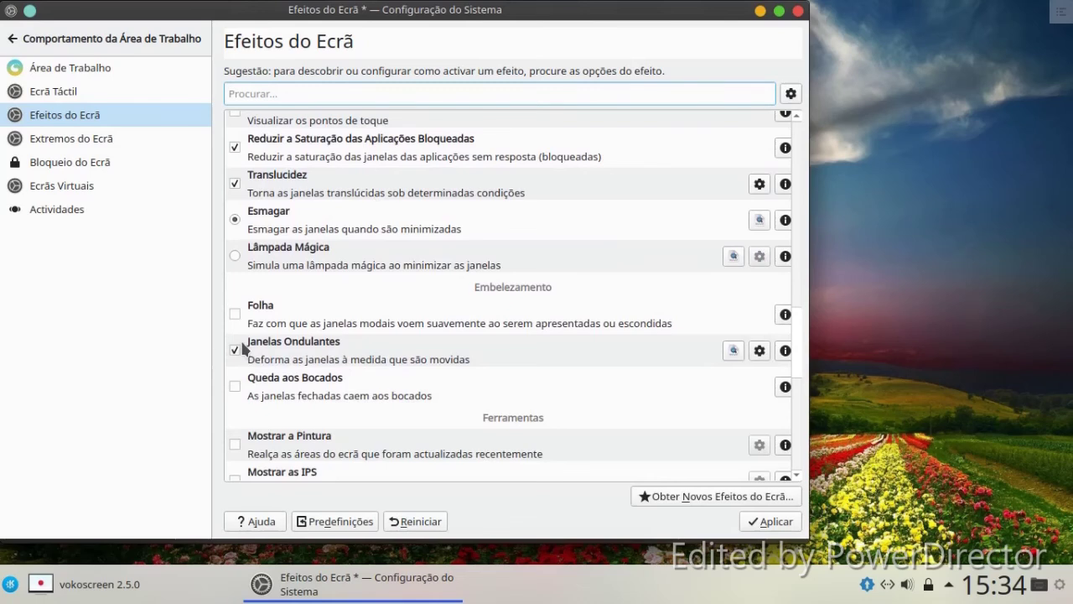
pyautogui.scroll(-3, 251, 390)
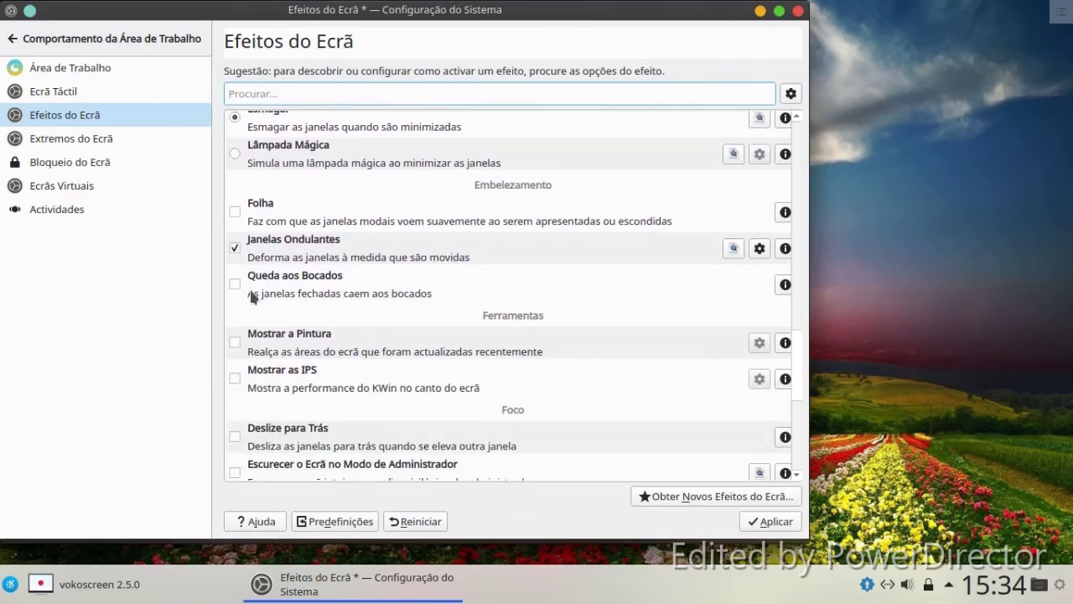
pyautogui.scroll(-3, 295, 292)
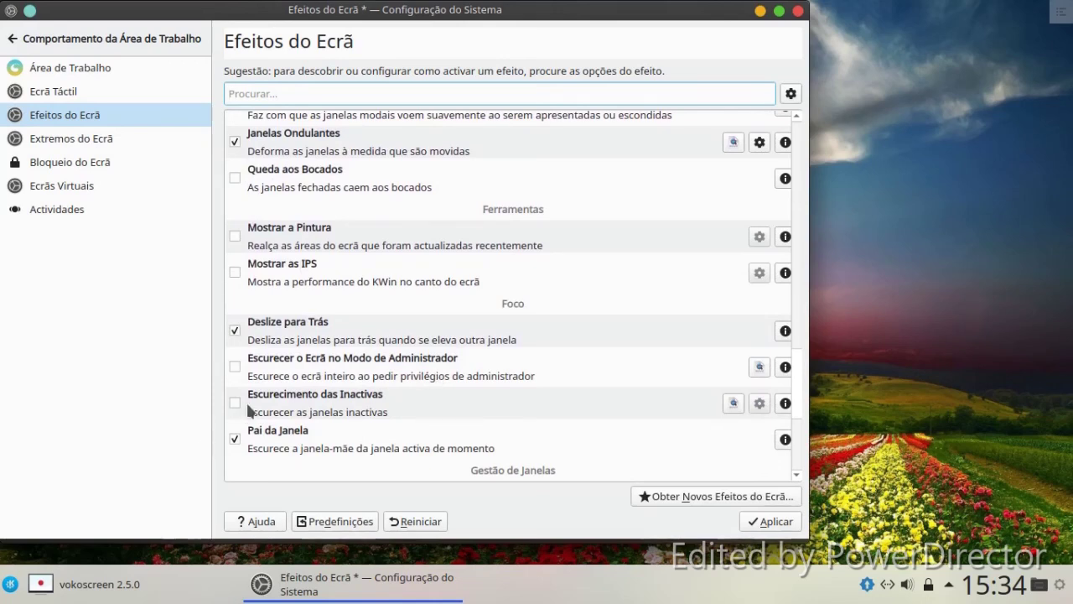
pyautogui.click(771, 524)
# Step: Close System Settings after moving its window lower on the desktop, and switch to the vokoscreen 2.5.0 recorder
pyautogui.moveTo(401, 16); pyautogui.dragTo(492, 190)
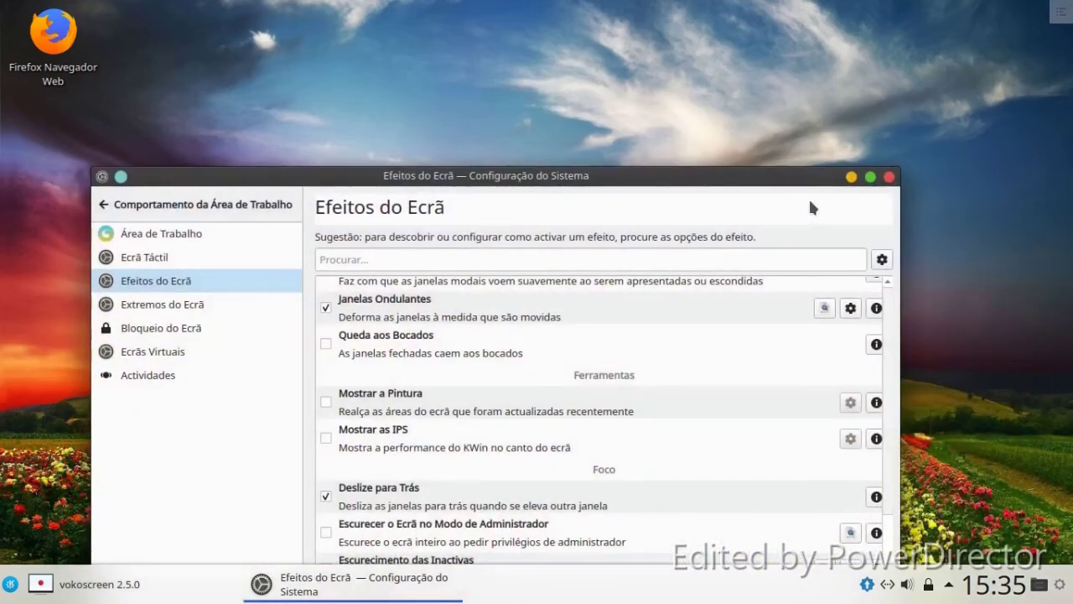
pyautogui.click(889, 175)
pyautogui.click(88, 584)
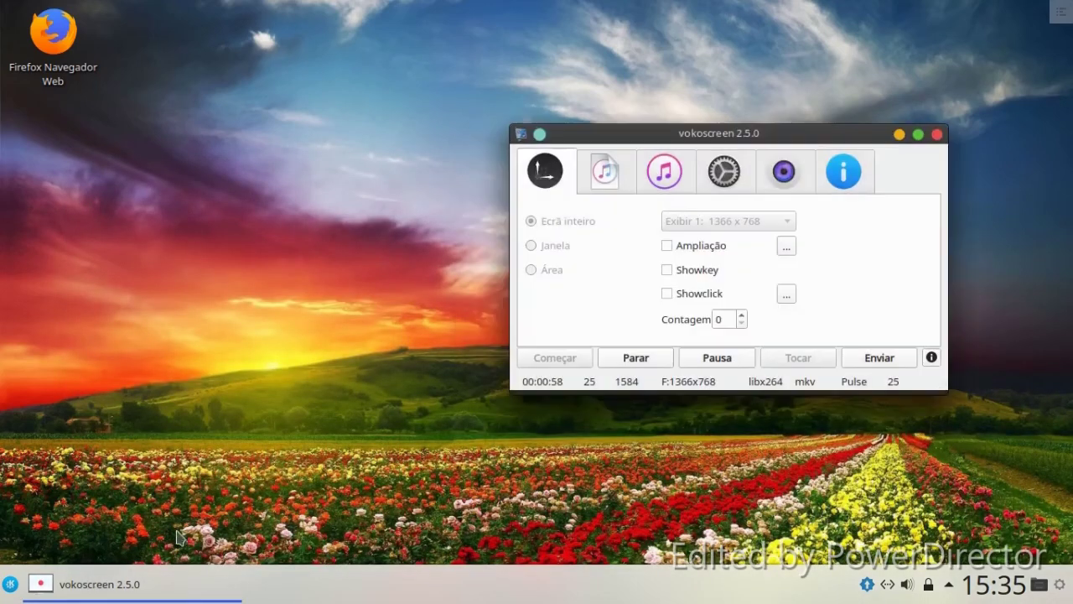